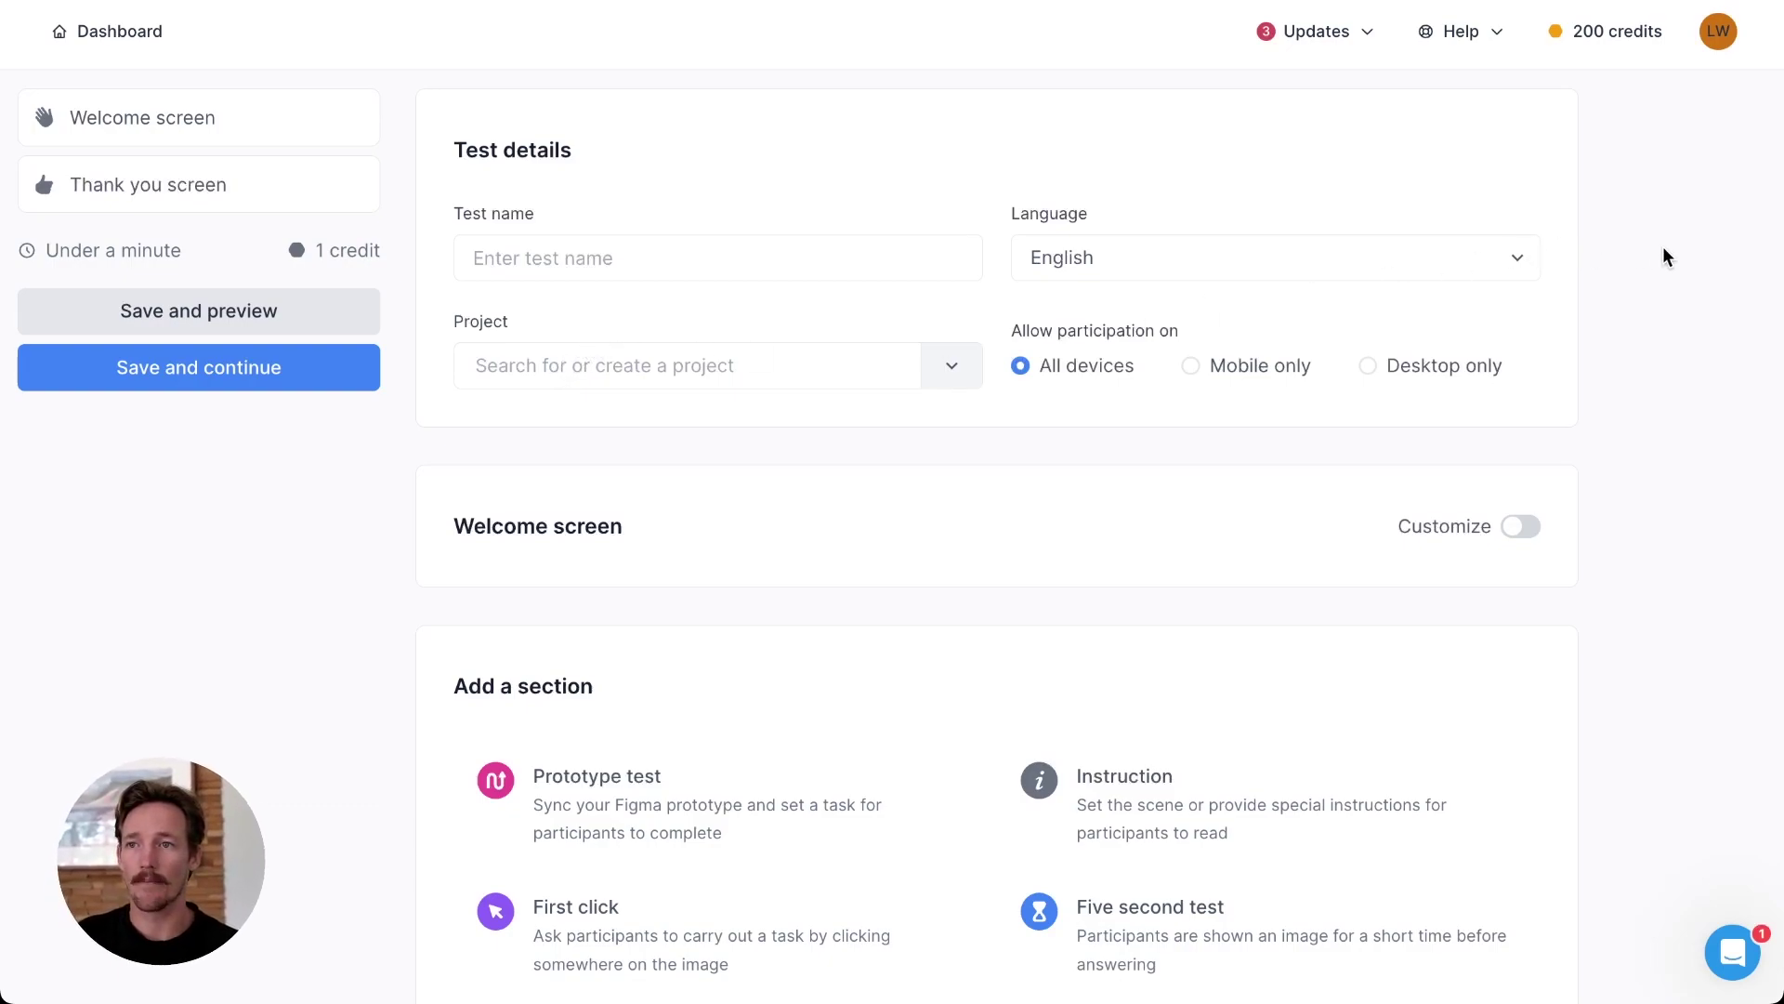
- Add a First click section, which comes with a design upload area and a short text follow-up
{"action": "scroll", "coordinate": [1379, 757], "scroll_direction": "down", "scroll_amount": 1}
{"action": "scroll", "coordinate": [1379, 757], "scroll_direction": "down", "scroll_amount": 5}
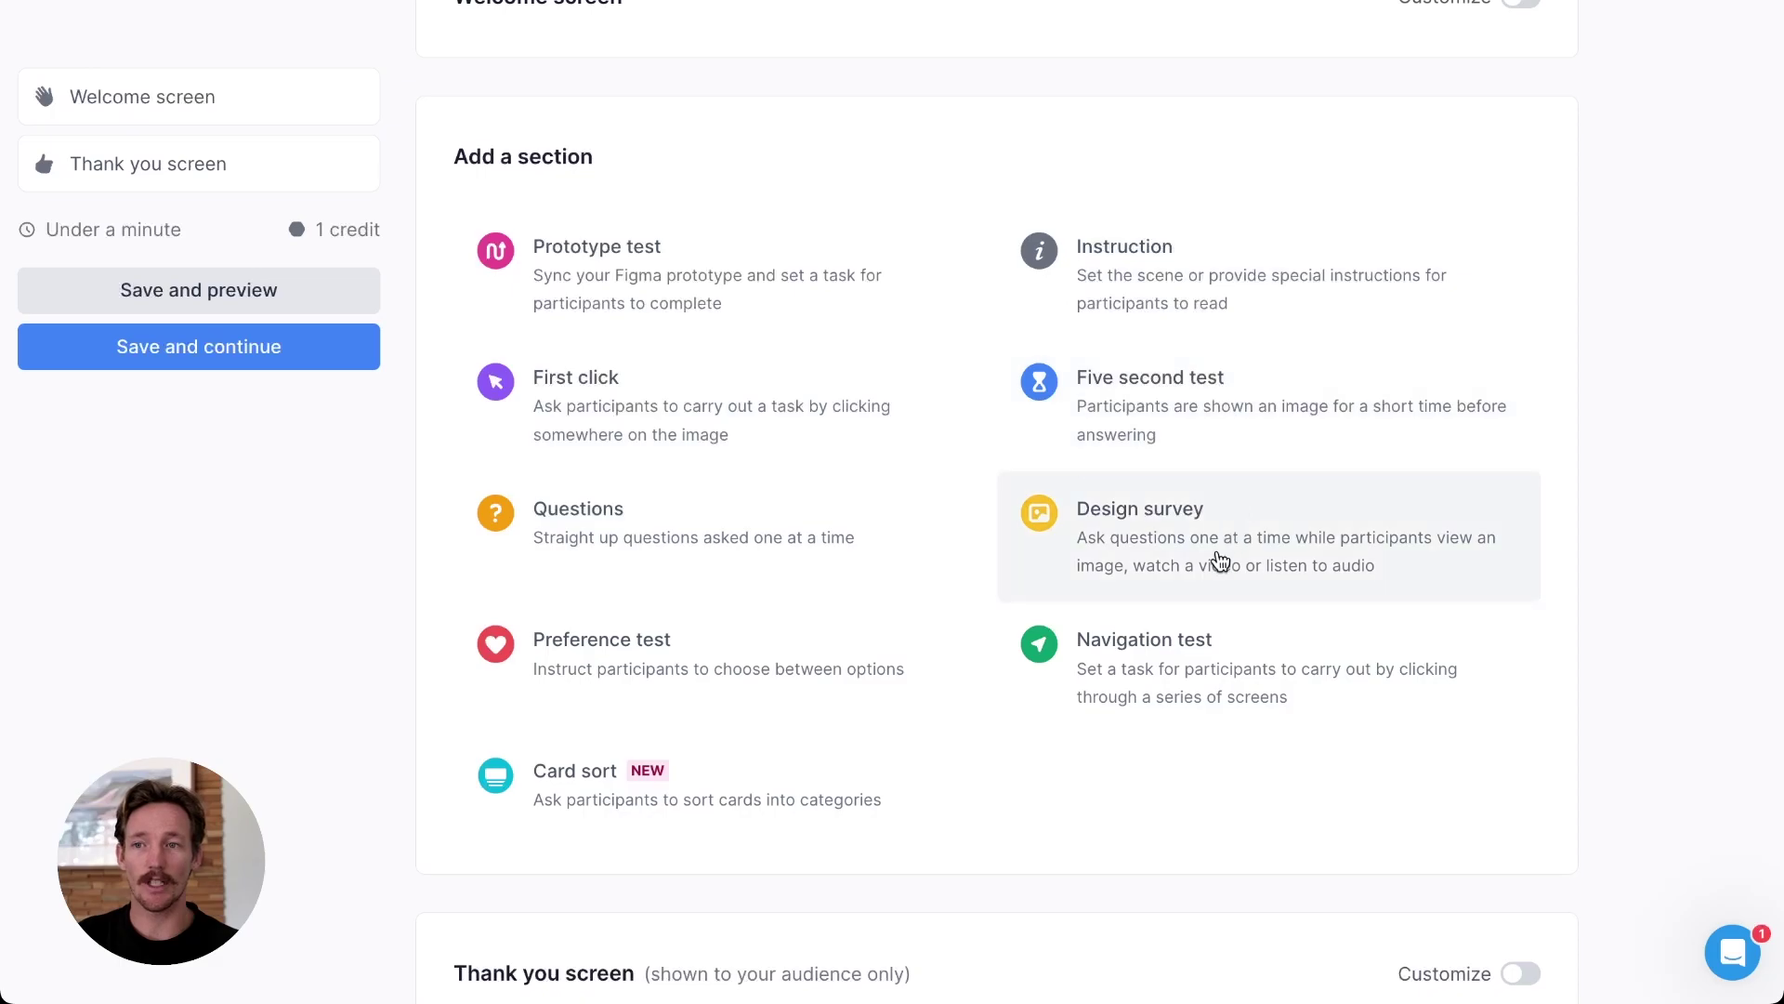
{"action": "left_click", "coordinate": [679, 443]}
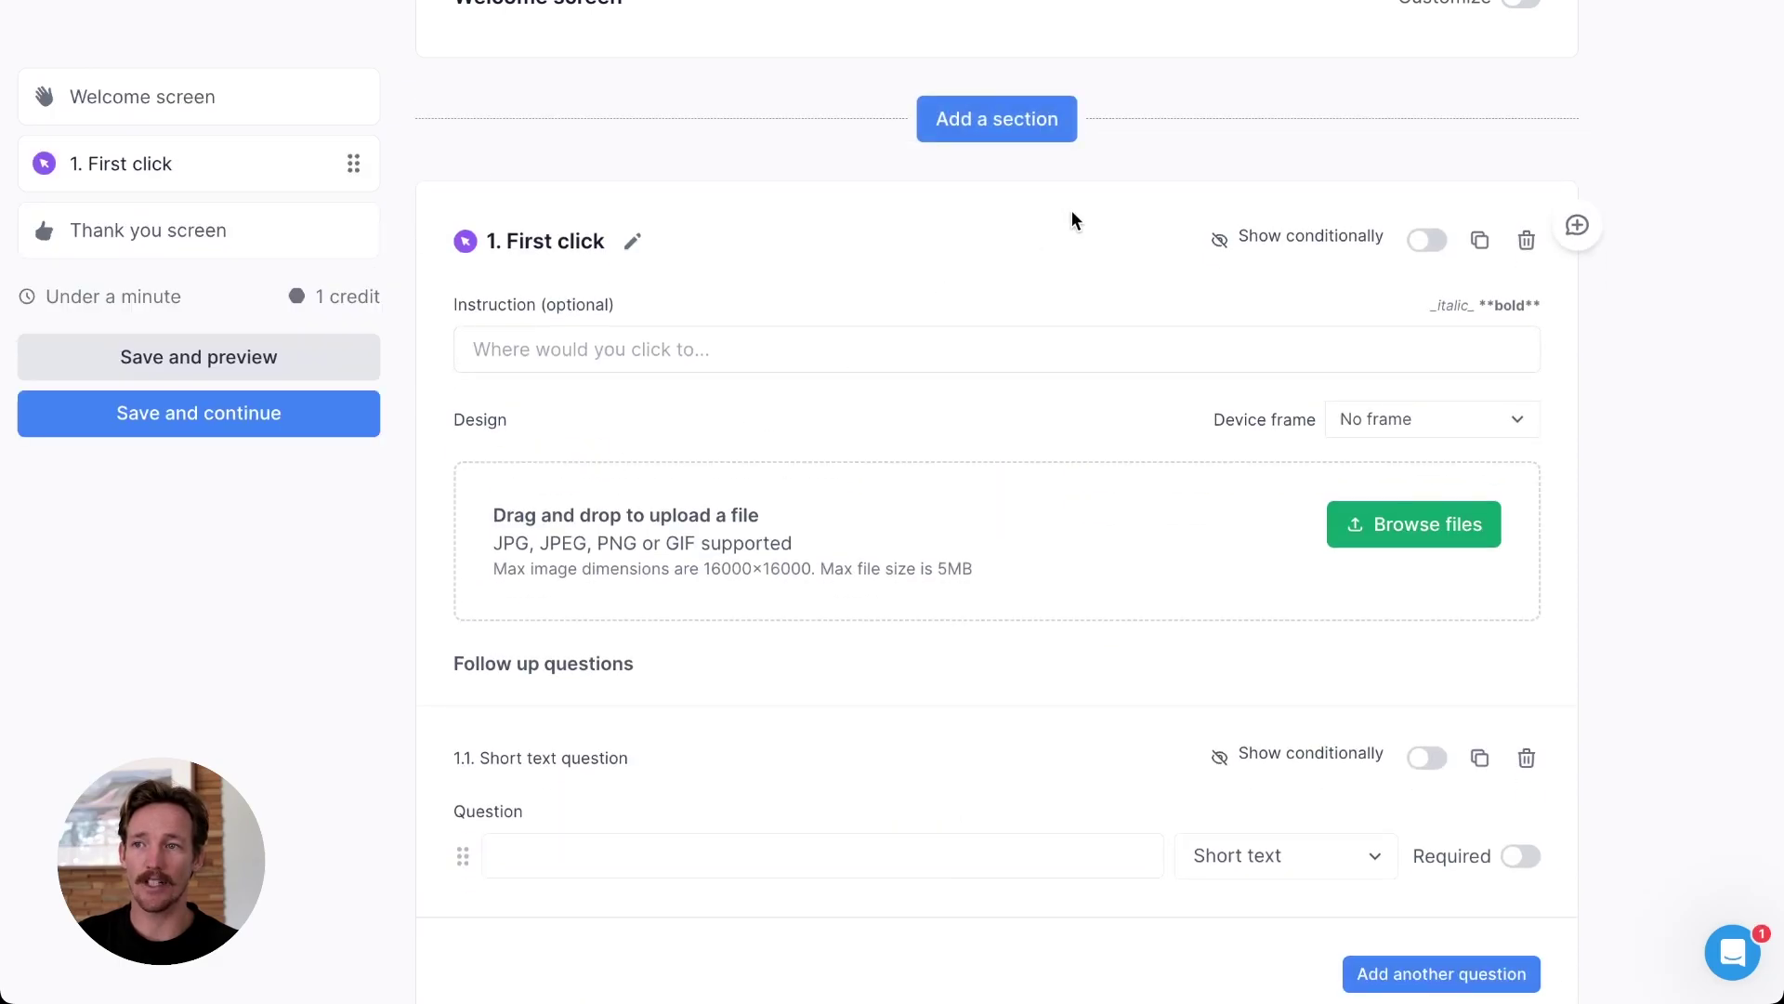
- Add an Instruction section at the start, followed by a Questions section
{"action": "left_click", "coordinate": [1043, 120]}
{"action": "left_click", "coordinate": [1028, 239]}
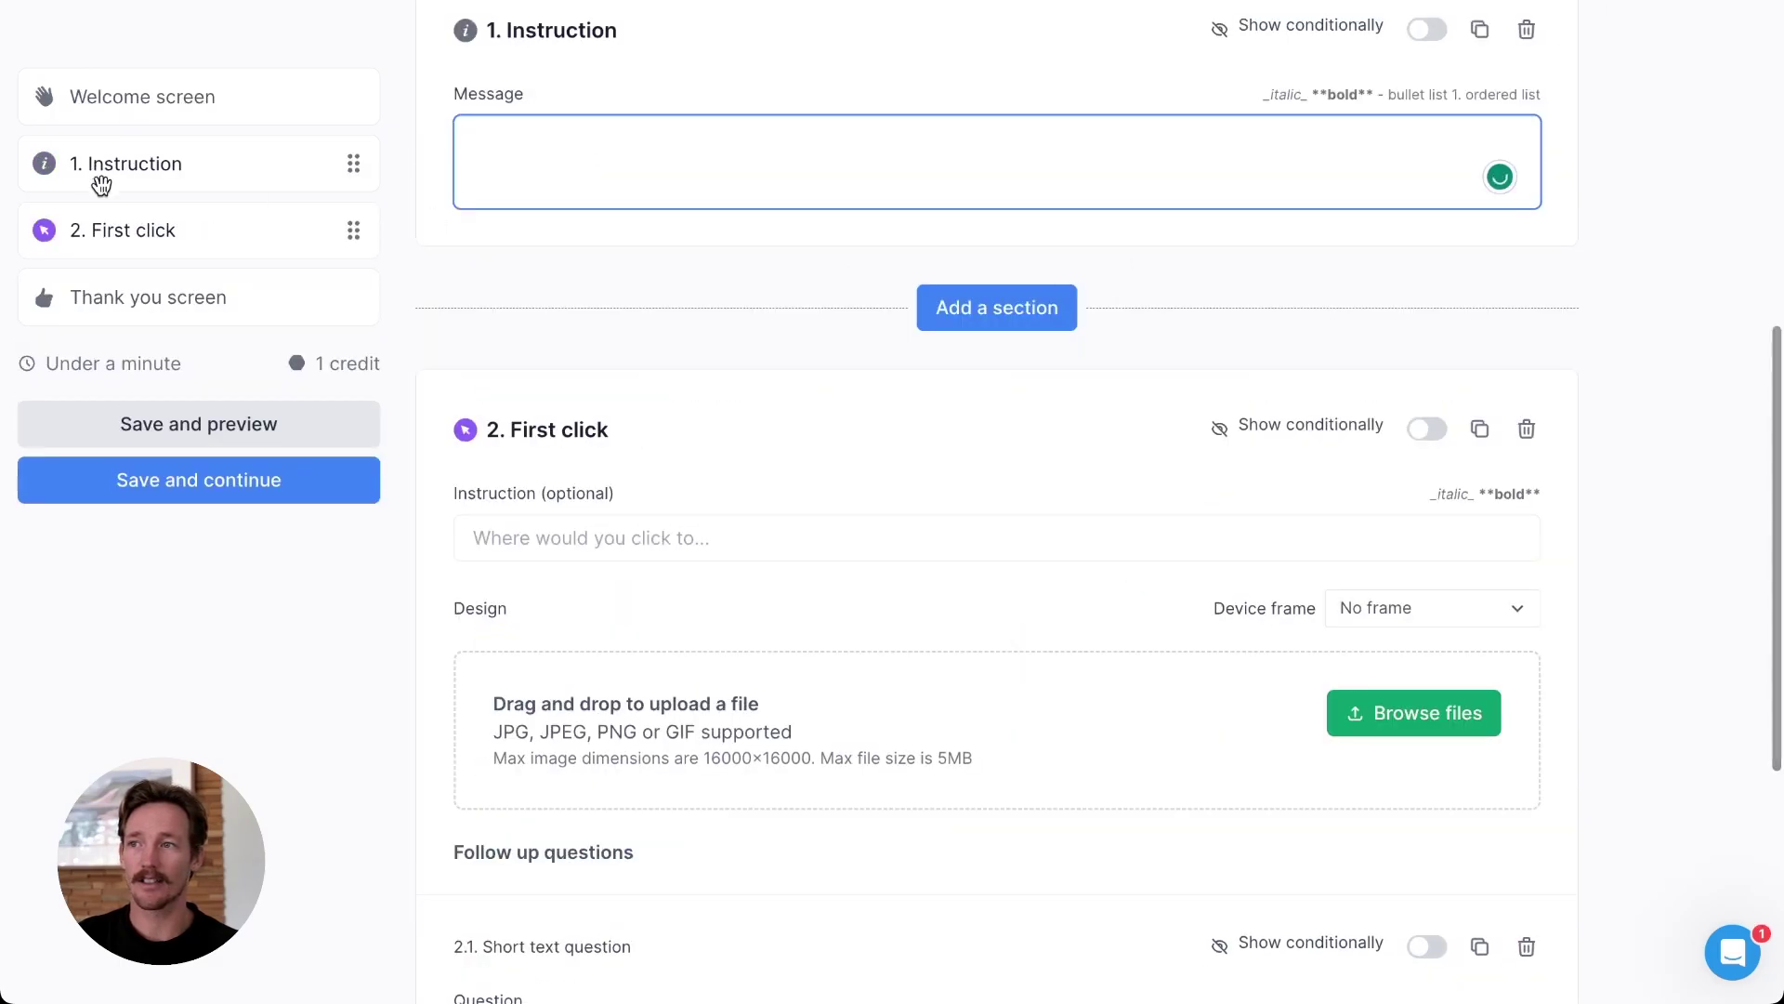
{"action": "left_click", "coordinate": [975, 307]}
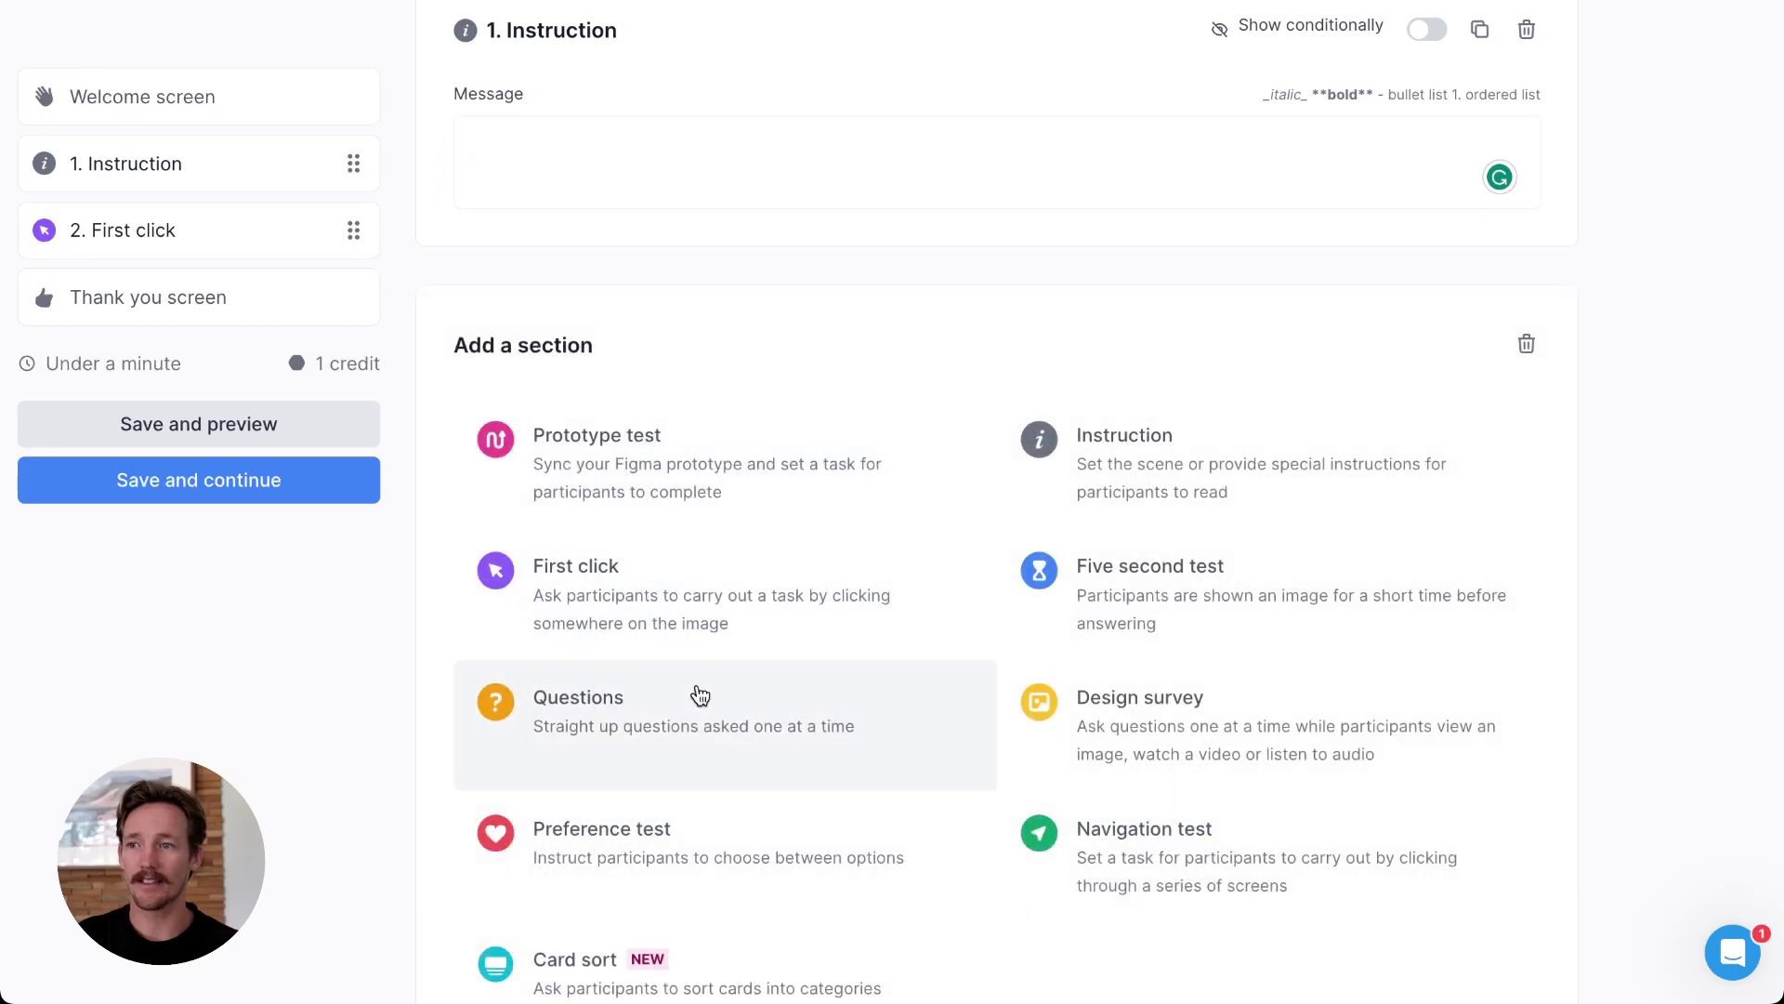
{"action": "left_click", "coordinate": [700, 695]}
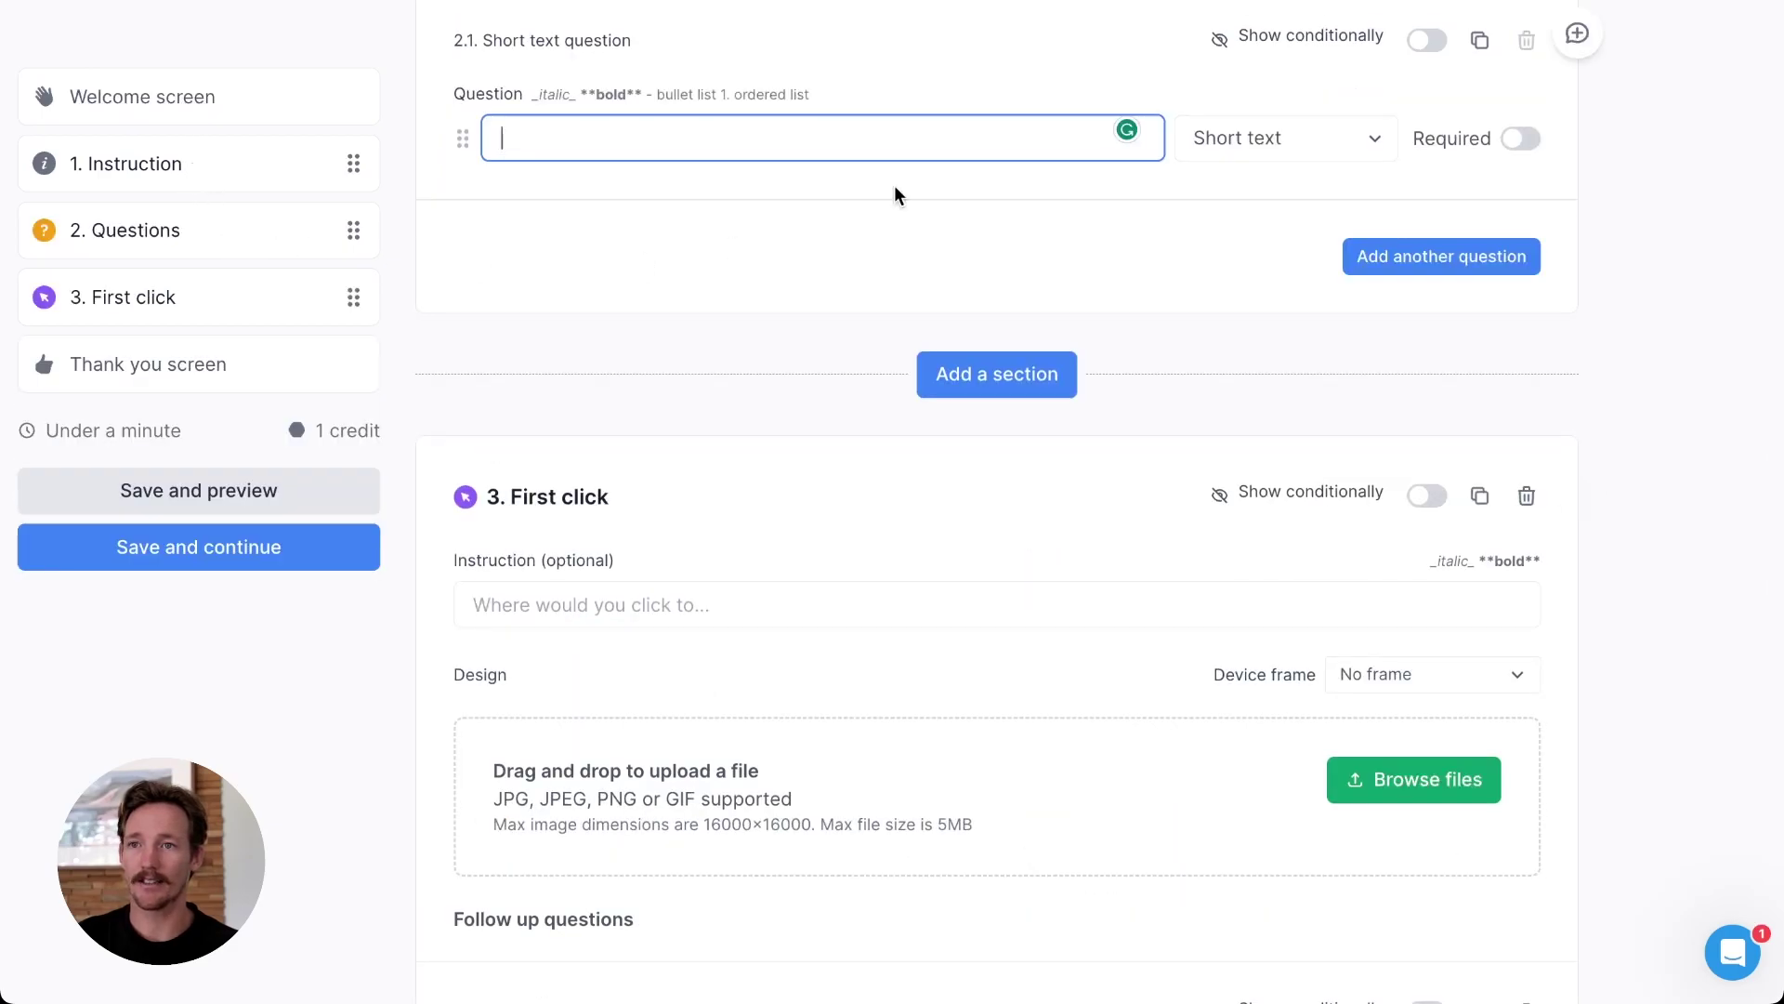
- Insert a Prototype test section between Instruction and Questions
{"action": "scroll", "coordinate": [894, 190], "scroll_direction": "up", "scroll_amount": 3}
{"action": "scroll", "coordinate": [894, 195], "scroll_direction": "up", "scroll_amount": 4}
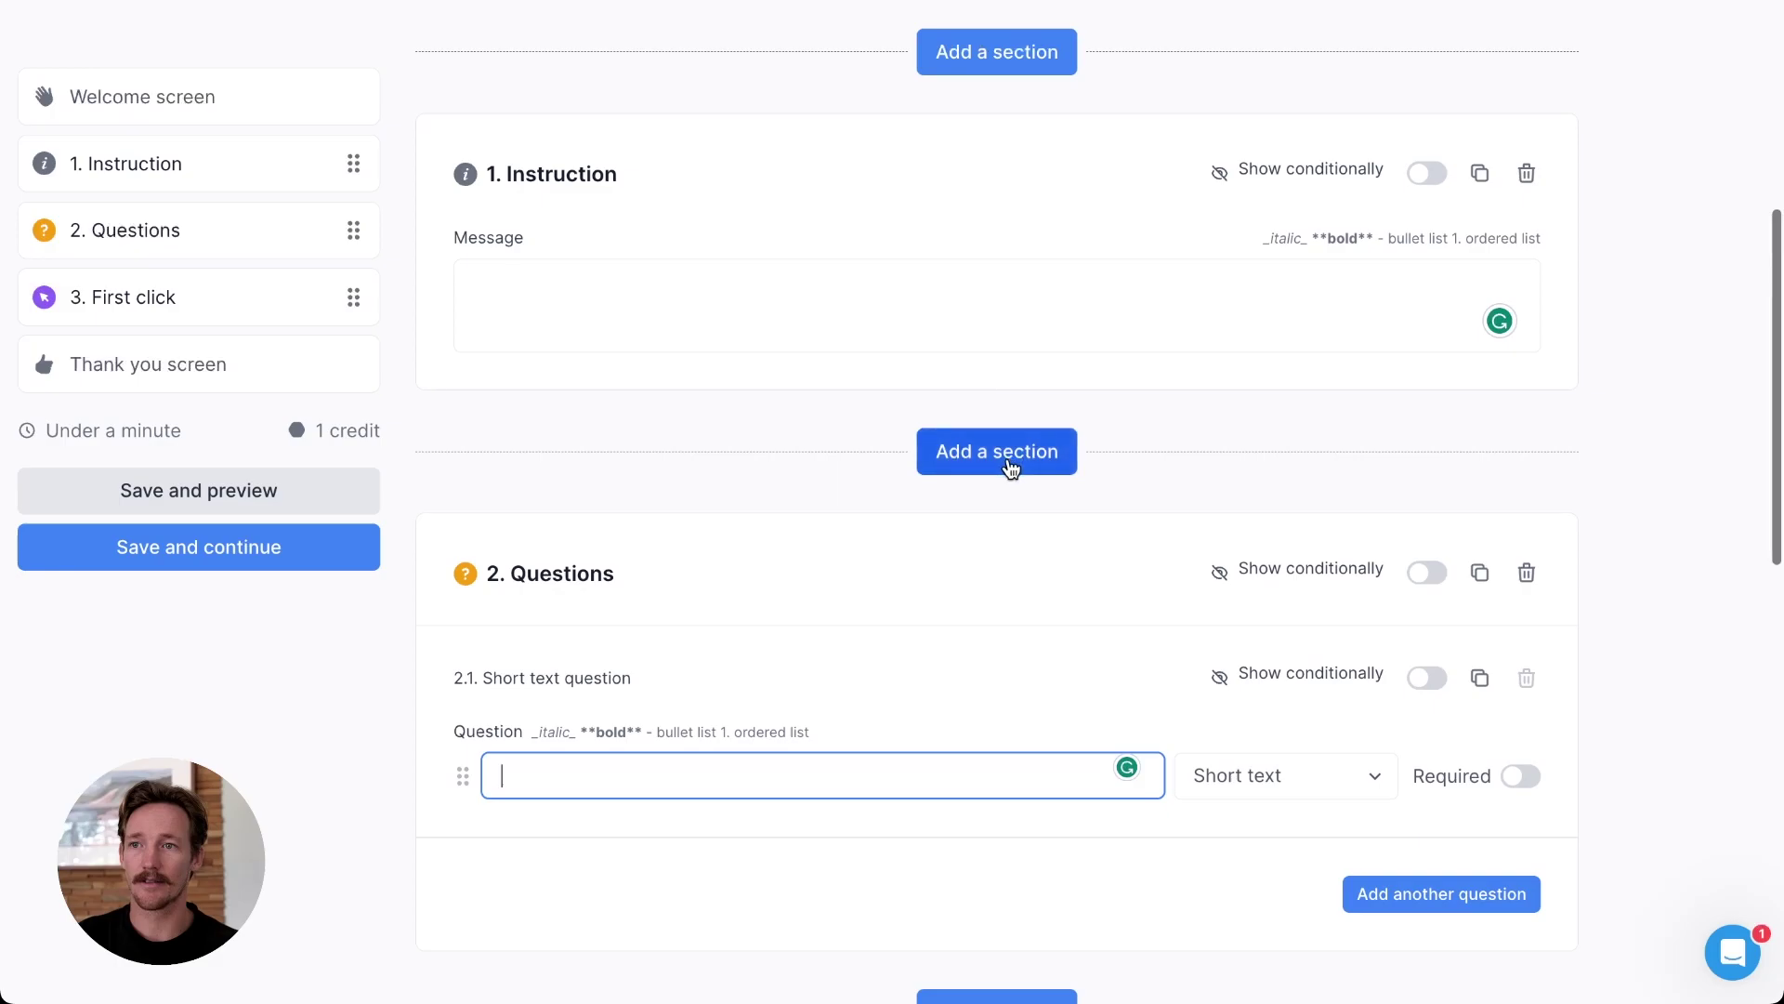
{"action": "left_click", "coordinate": [1008, 450]}
{"action": "left_click", "coordinate": [651, 509]}
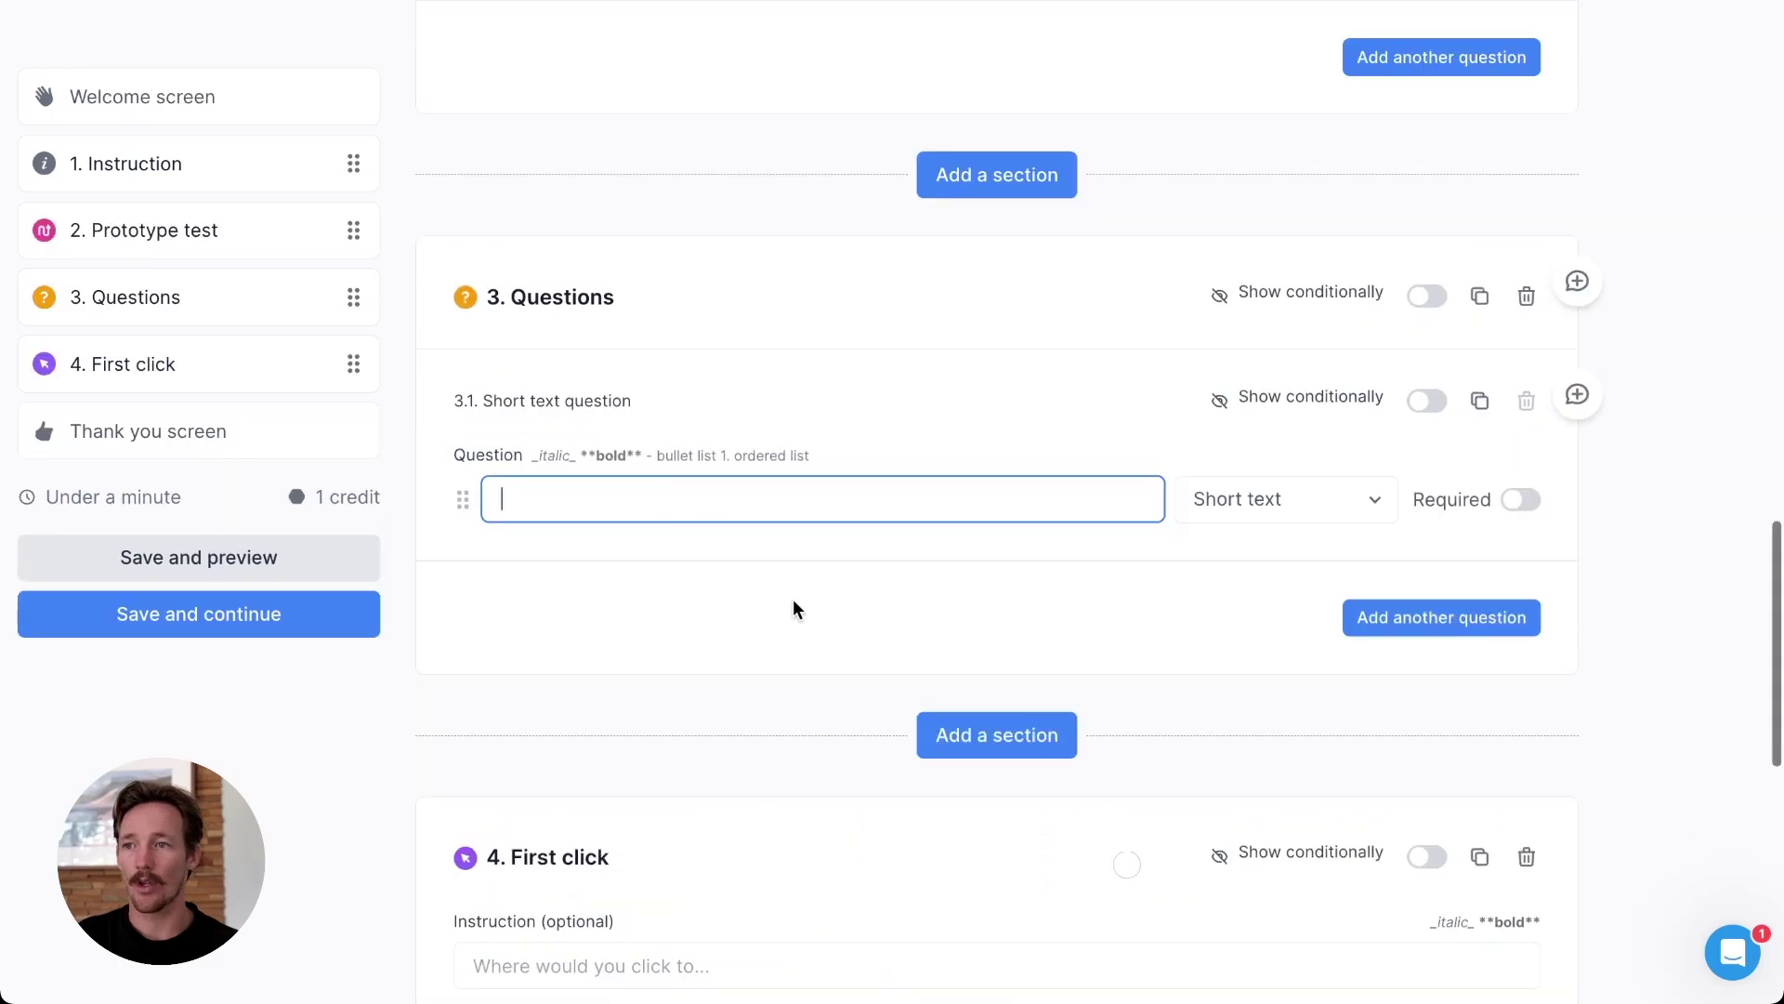
{"action": "scroll", "coordinate": [817, 544], "scroll_direction": "up", "scroll_amount": 10}
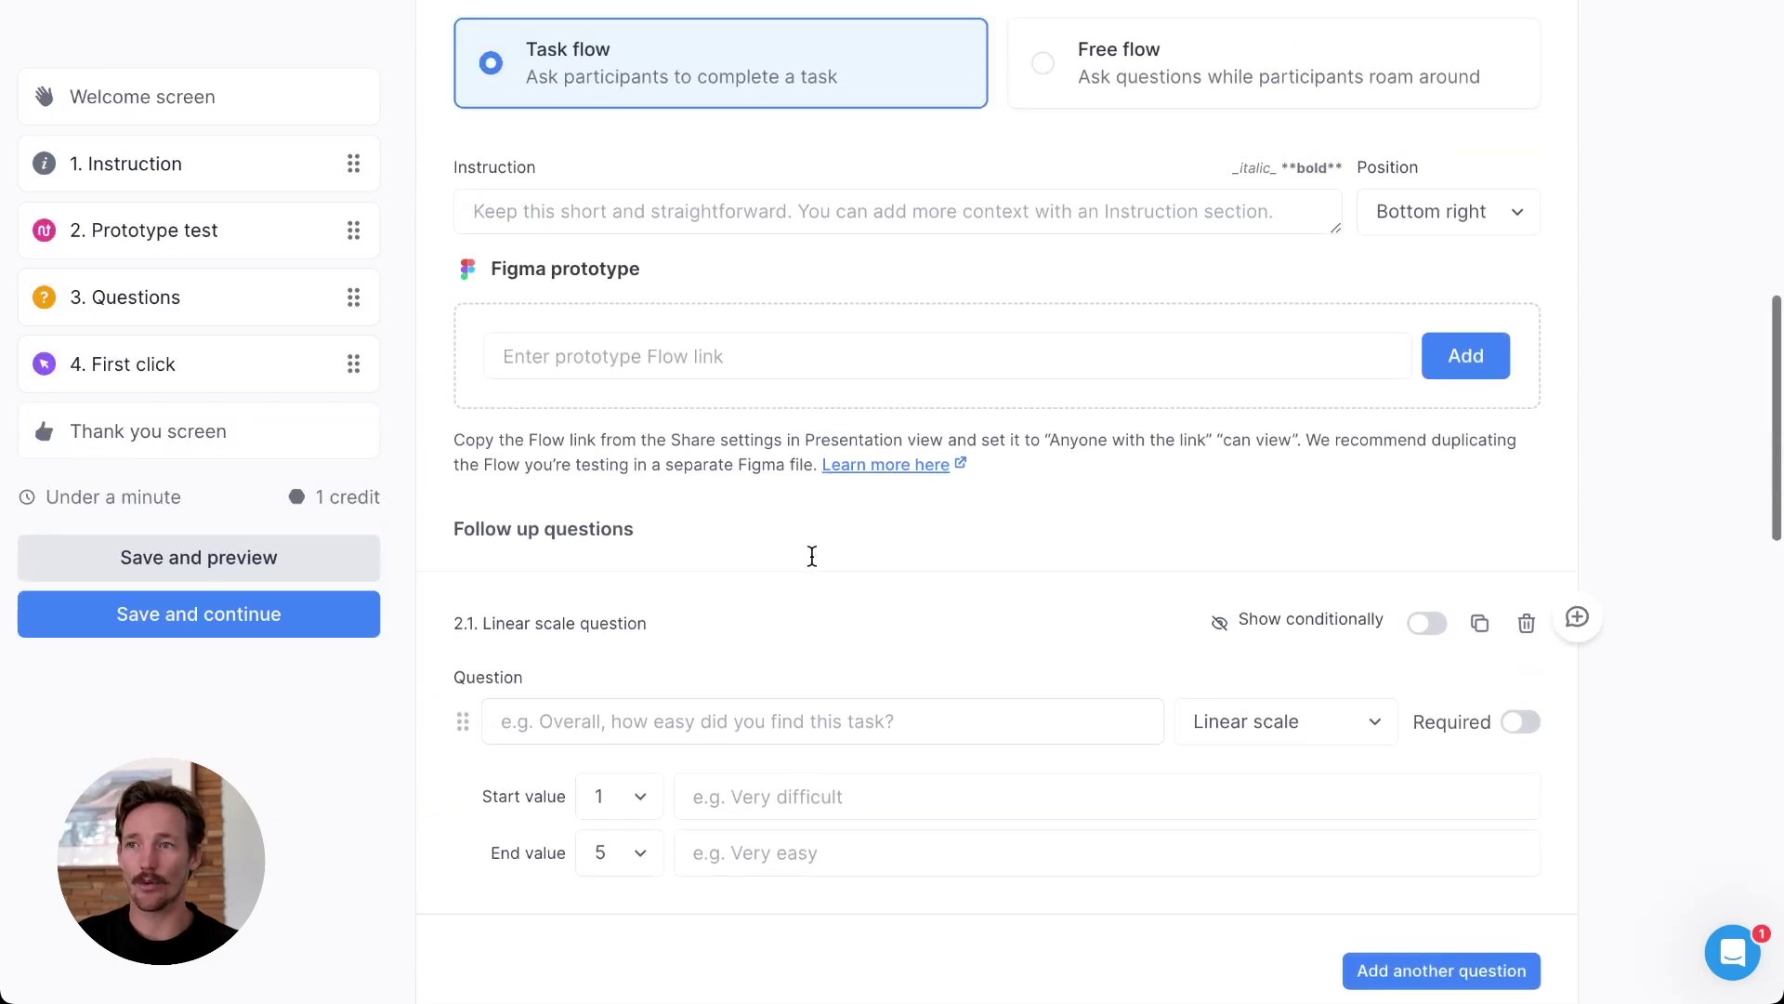
{"action": "left_click", "coordinate": [648, 368]}
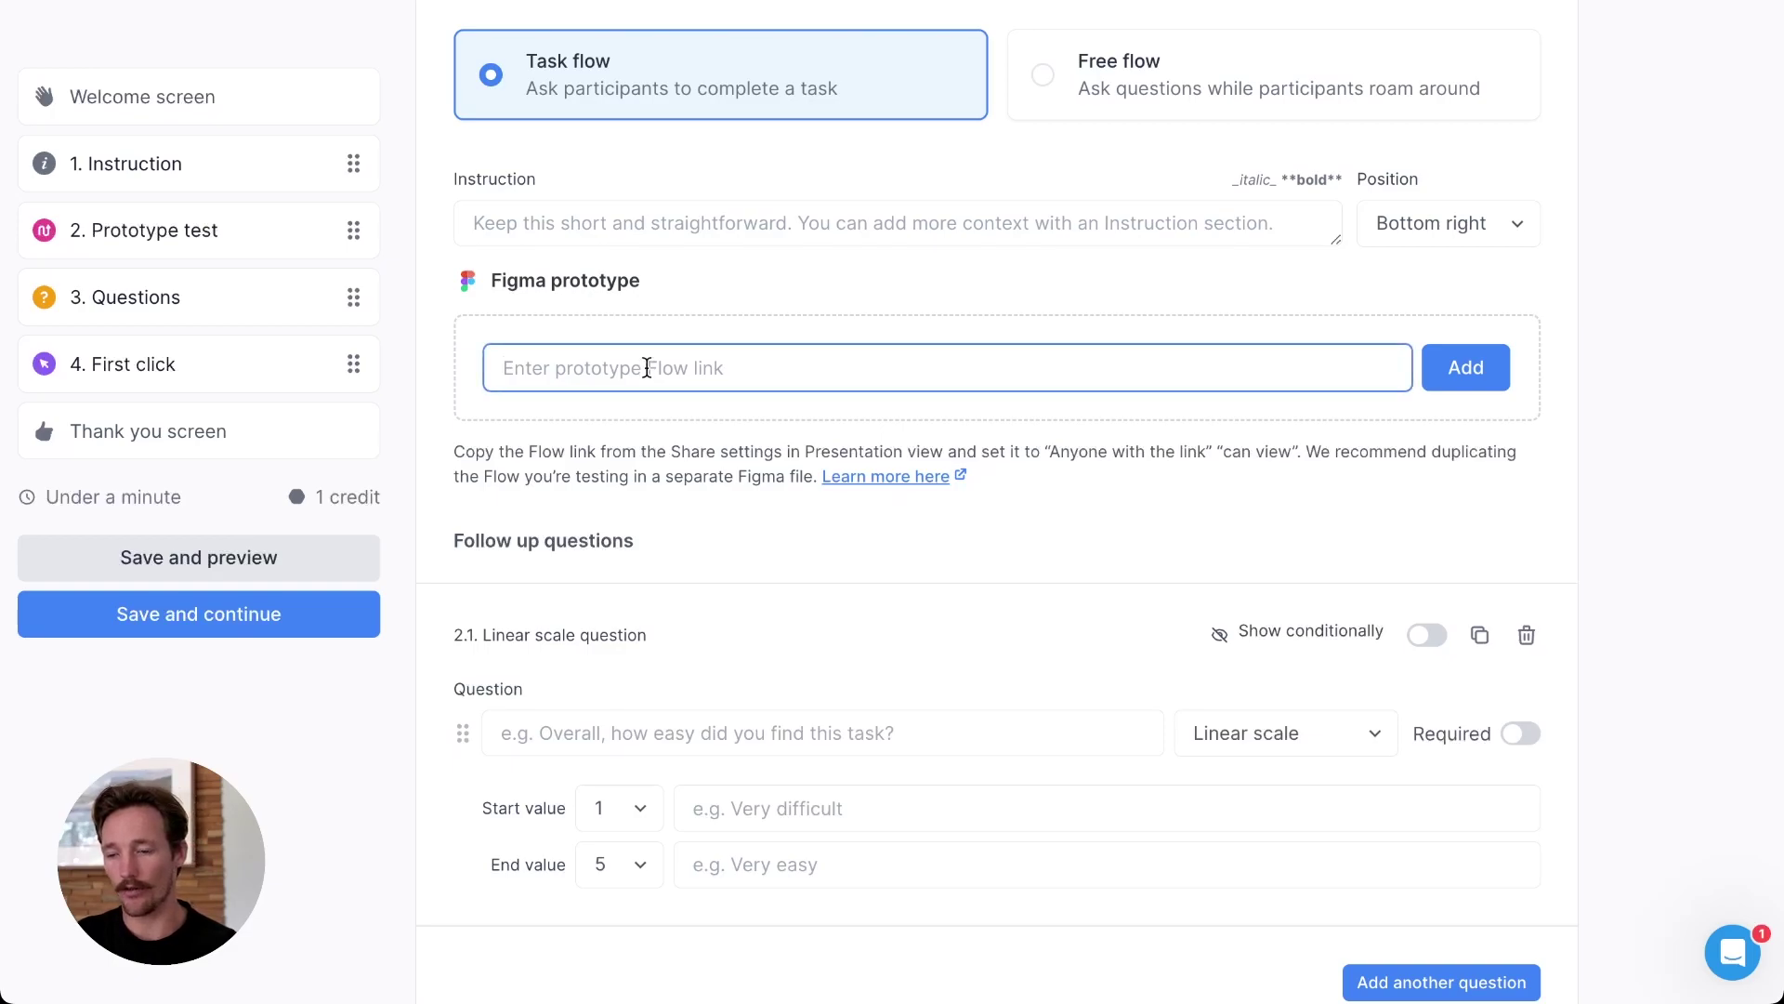
- Link the Figma prototype, set 'loading 2' as its goal screen, and switch to Free flow
{"action": "key", "text": "ctrl+v"}
{"action": "scroll", "coordinate": [916, 423], "scroll_direction": "up", "scroll_amount": 2}
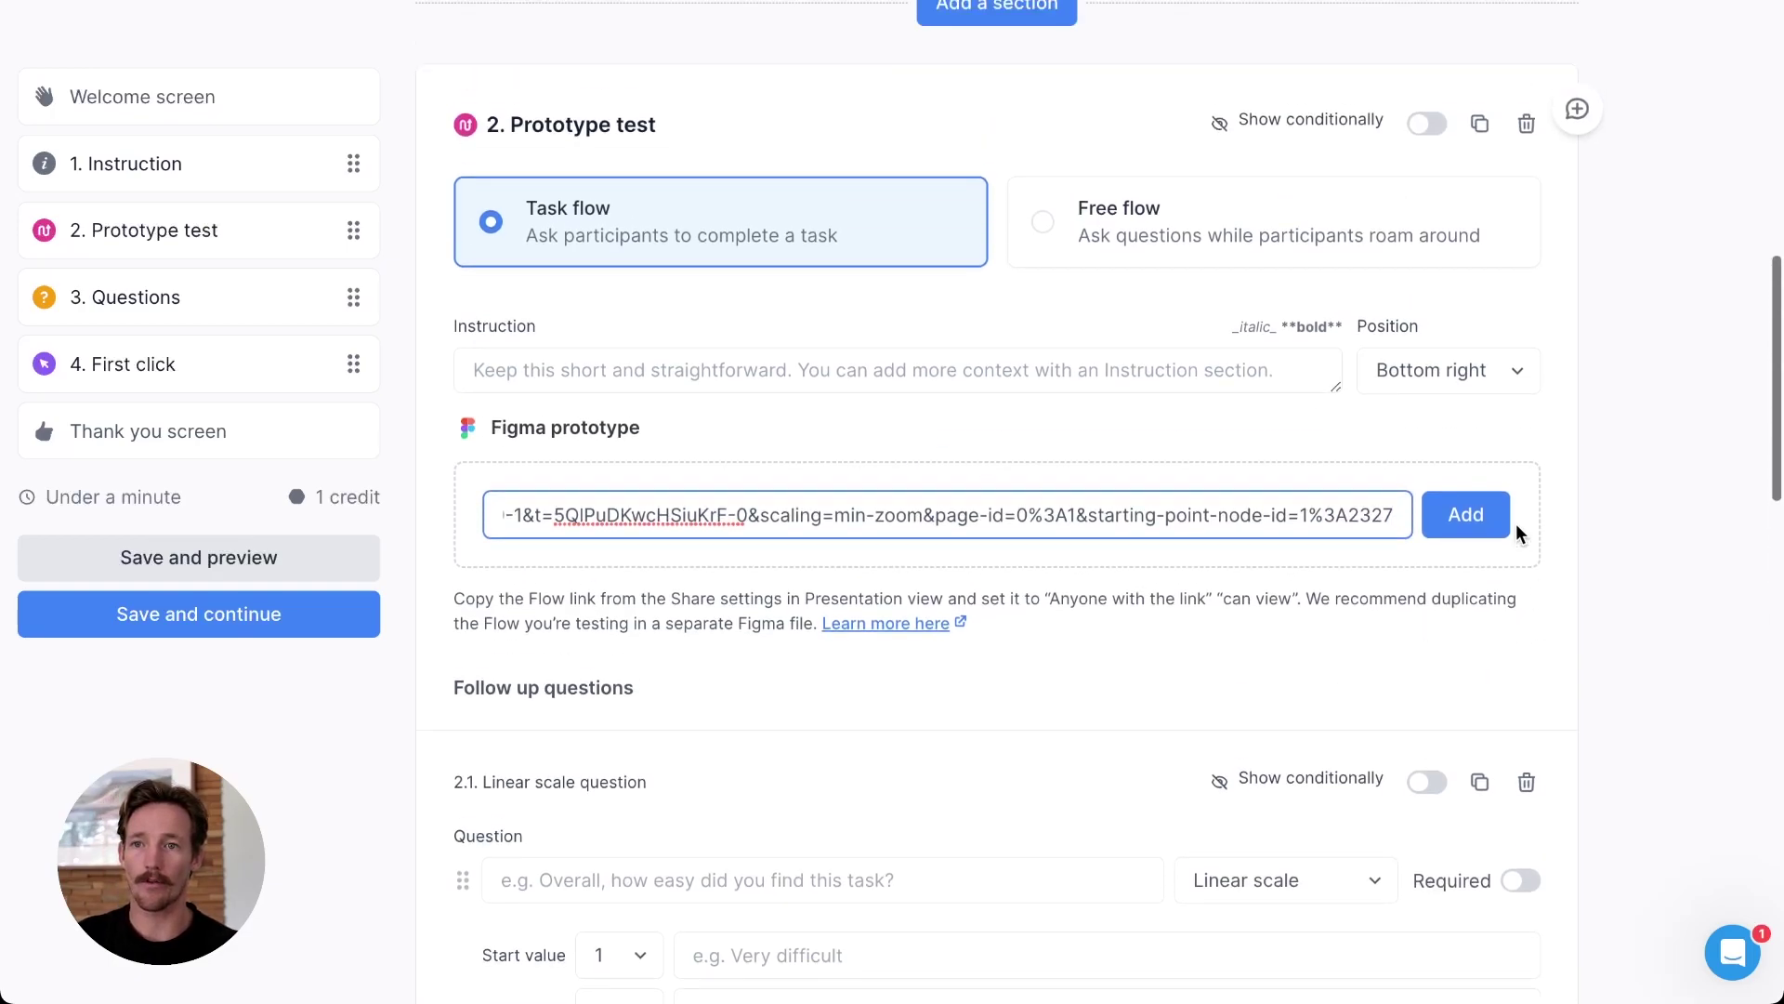
{"action": "left_click", "coordinate": [1487, 511]}
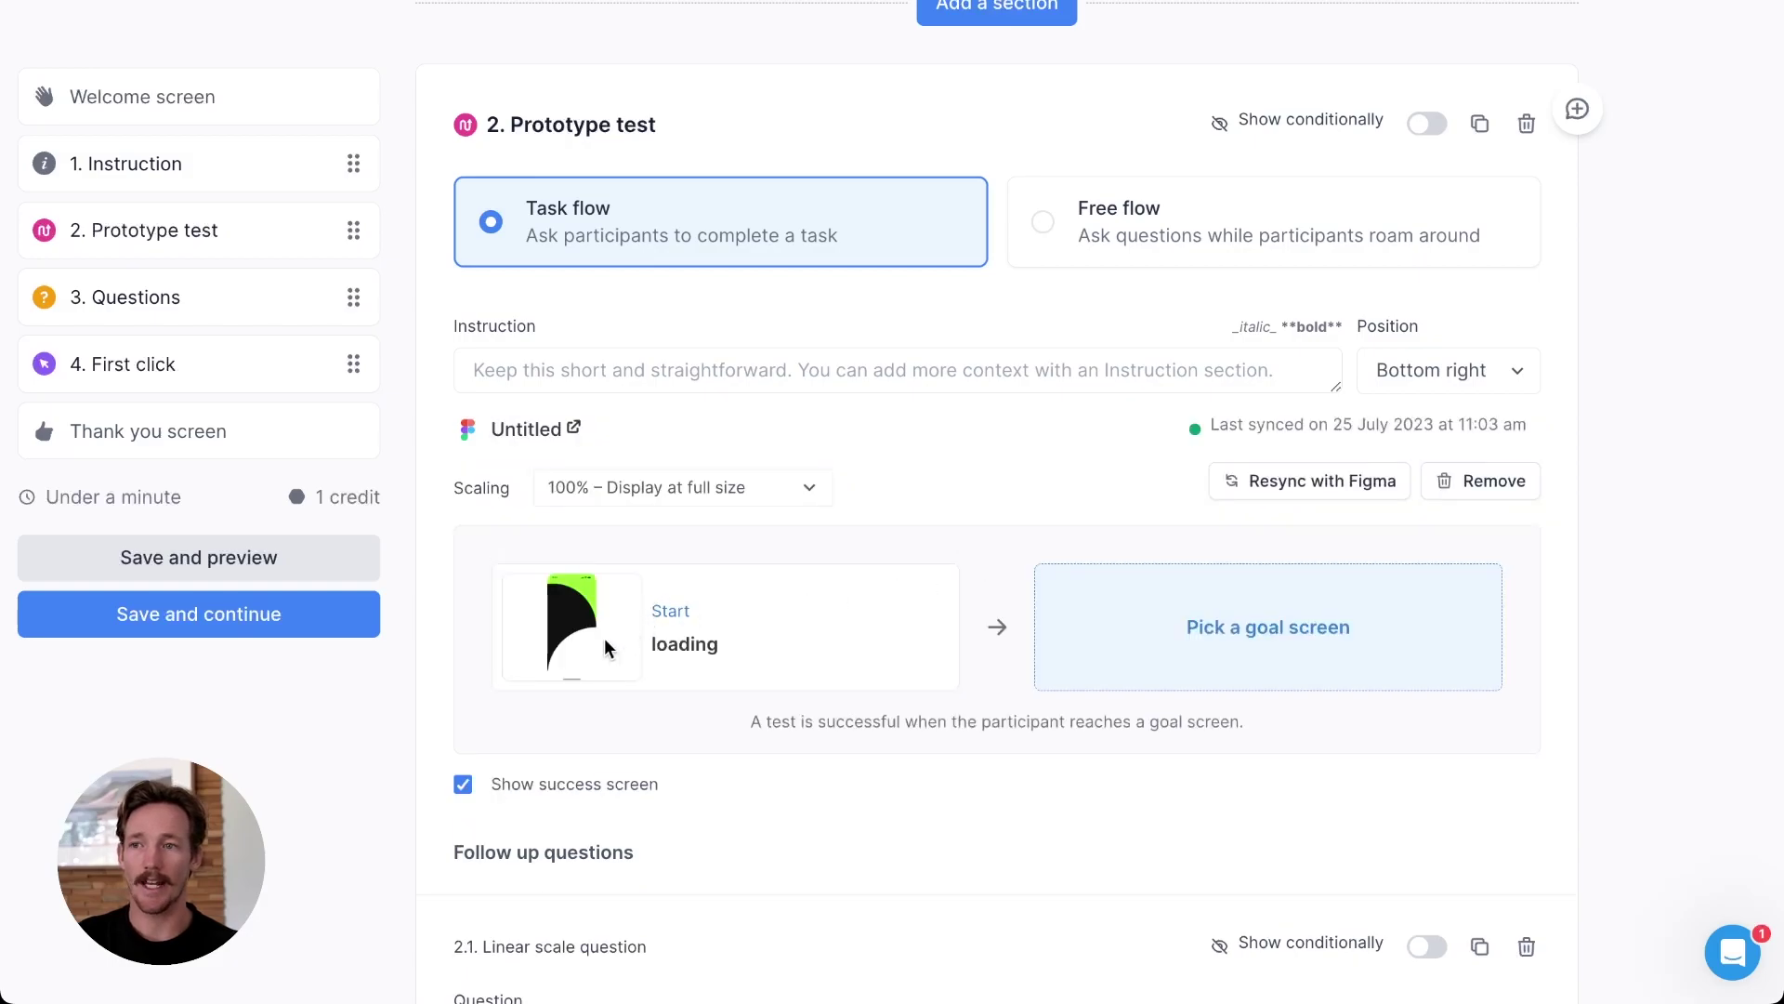
{"action": "left_click", "coordinate": [1294, 650]}
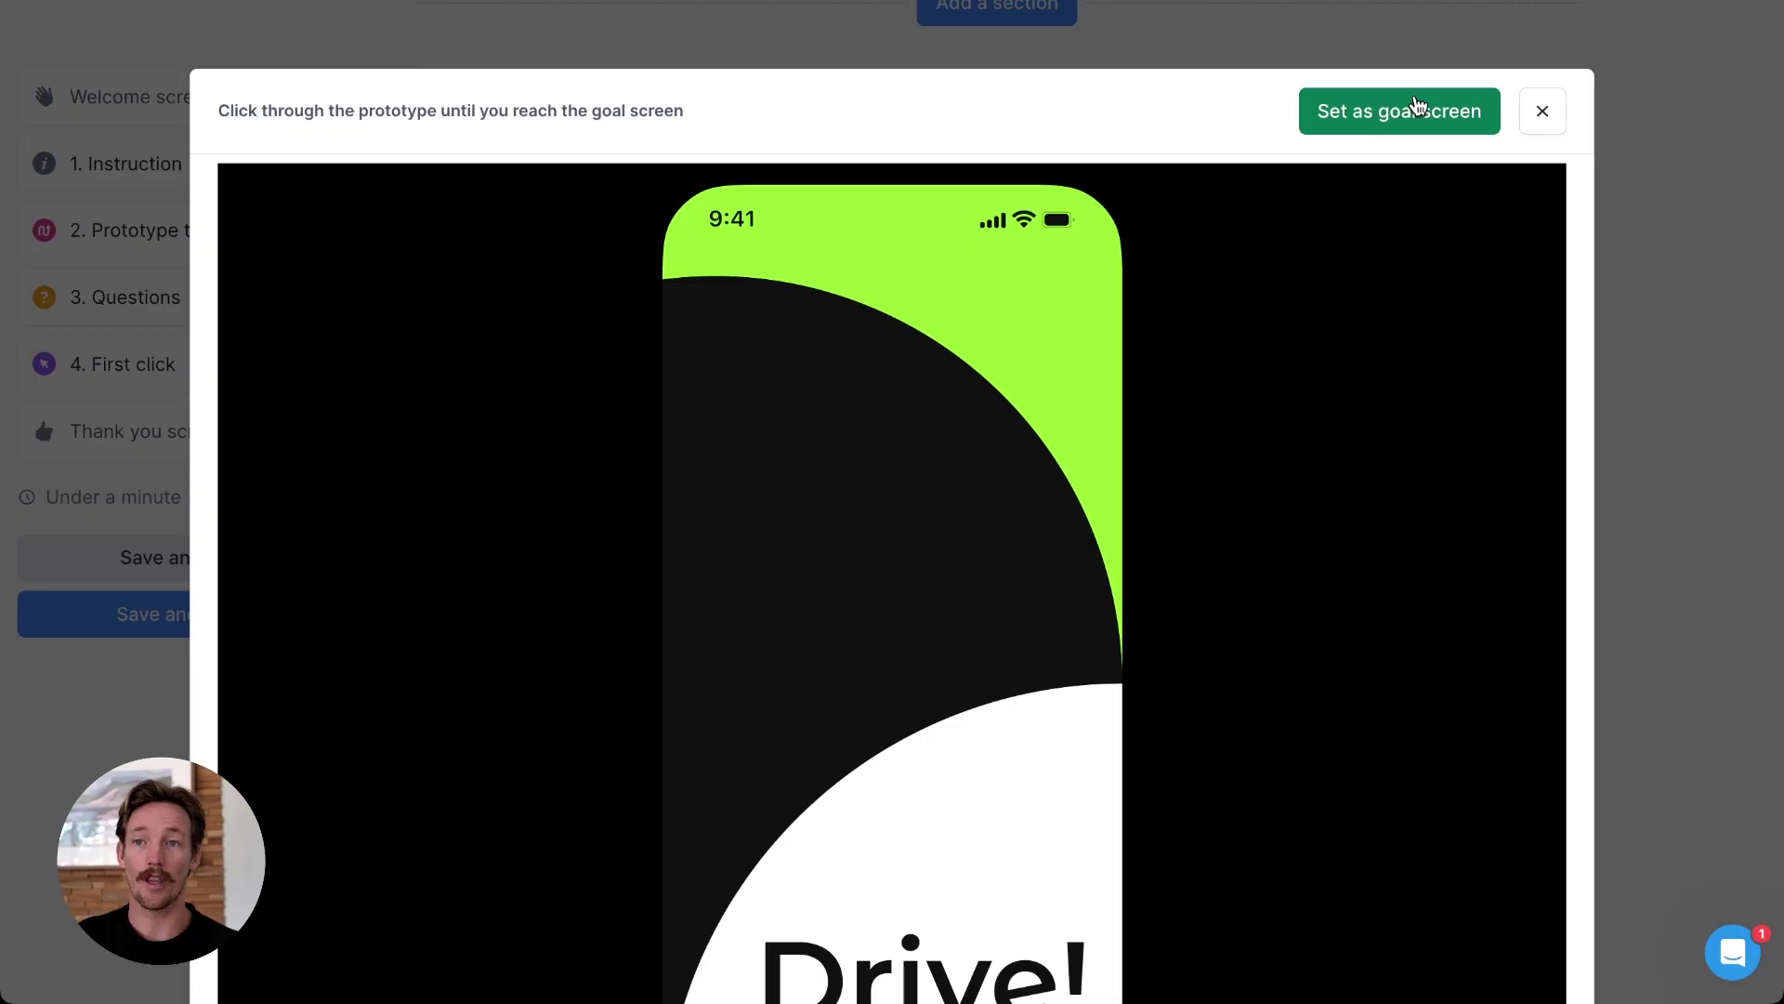
{"action": "left_click", "coordinate": [1416, 105]}
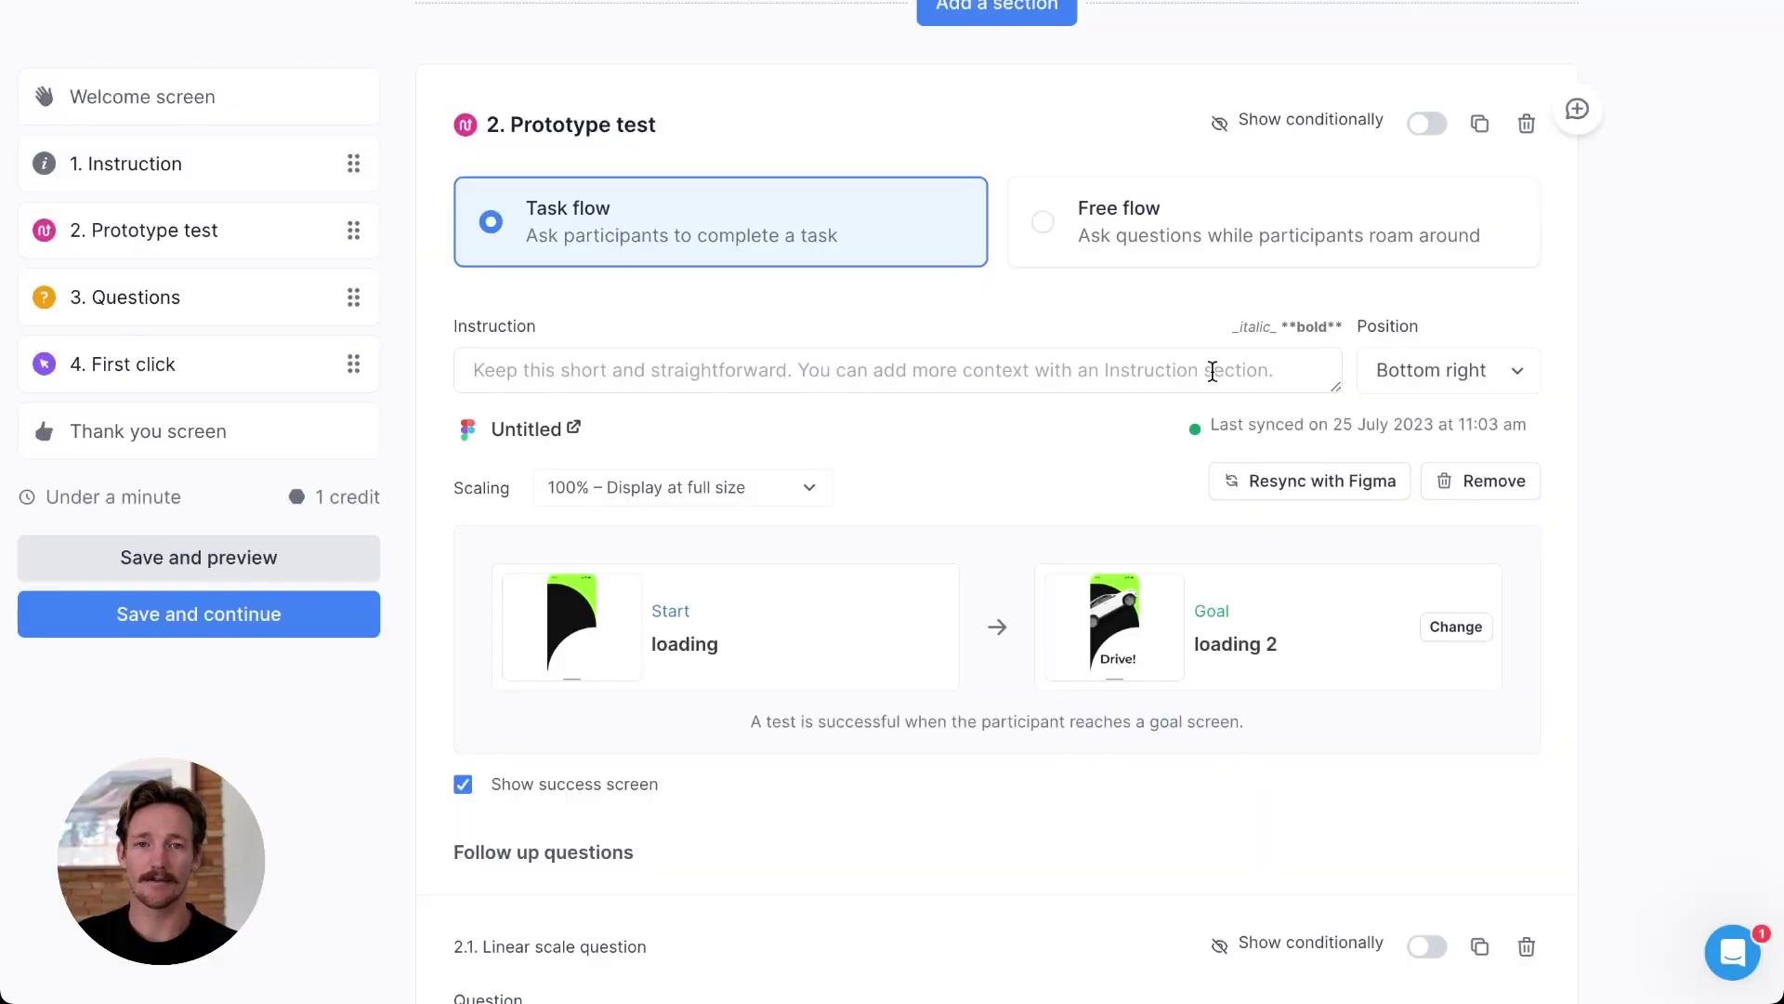
{"action": "left_click", "coordinate": [1085, 201]}
- Switch the prototype test back to Task flow and edit its linear scale follow-up question
{"action": "left_click", "coordinate": [777, 220]}
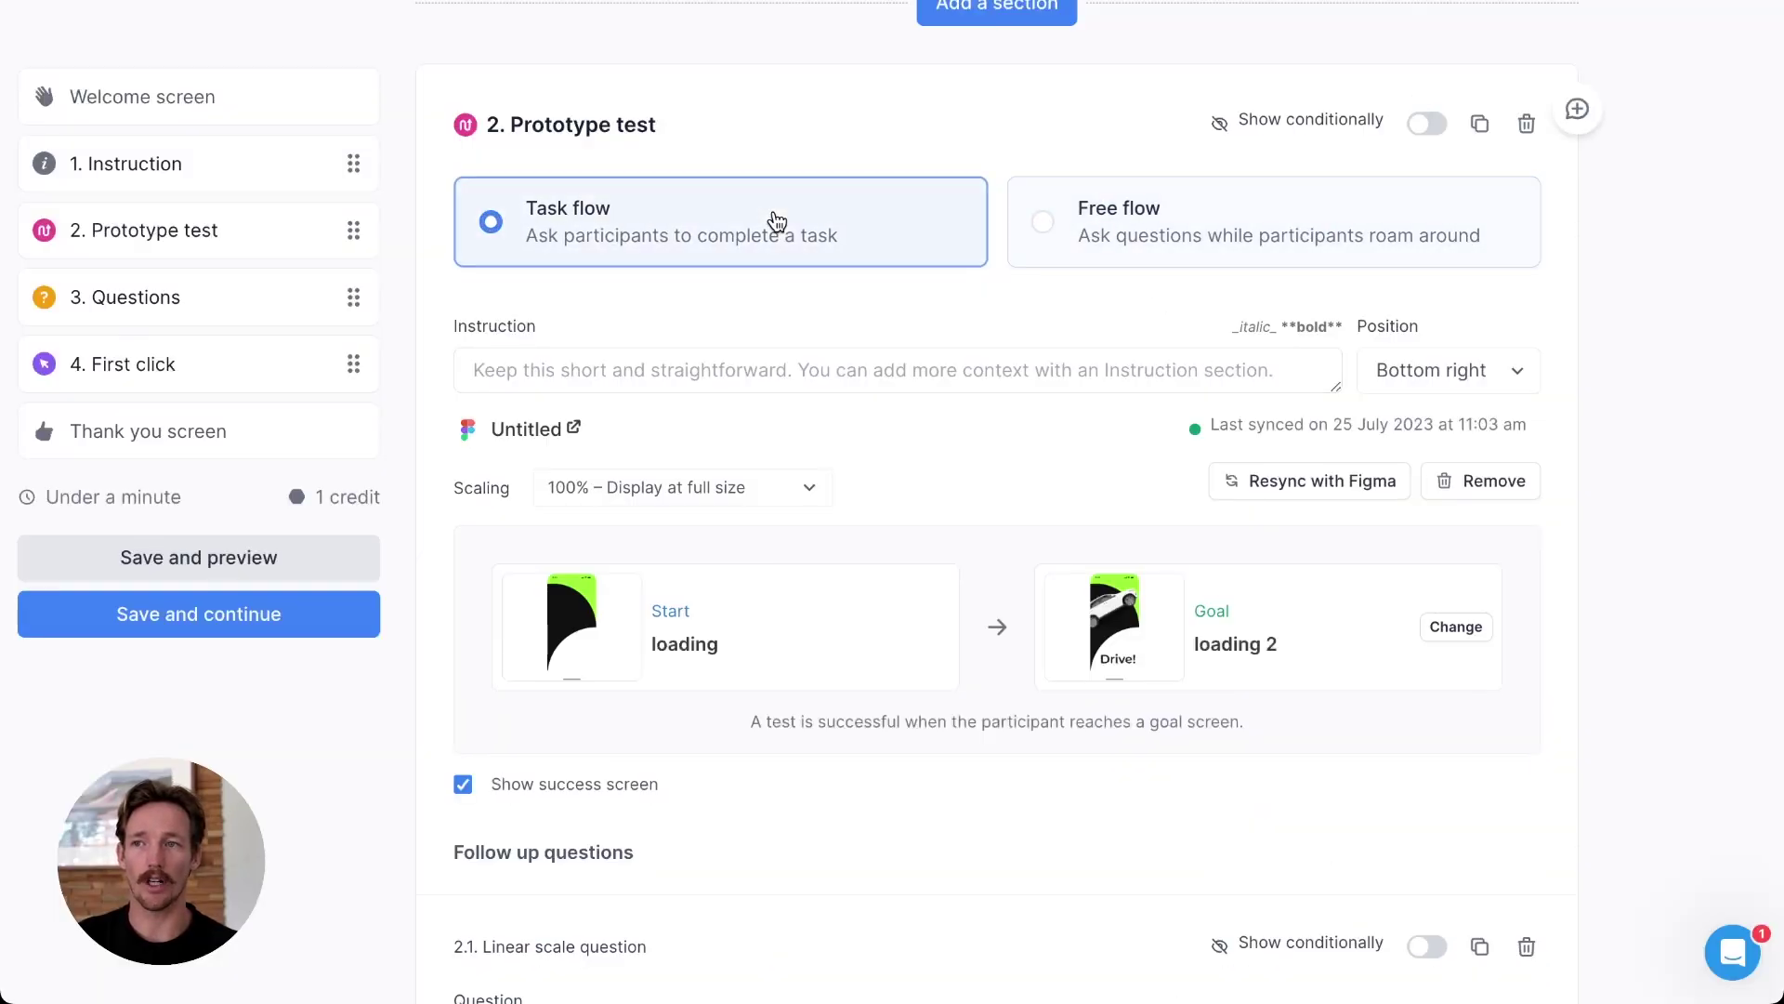
{"action": "scroll", "coordinate": [1022, 418], "scroll_direction": "down", "scroll_amount": 4}
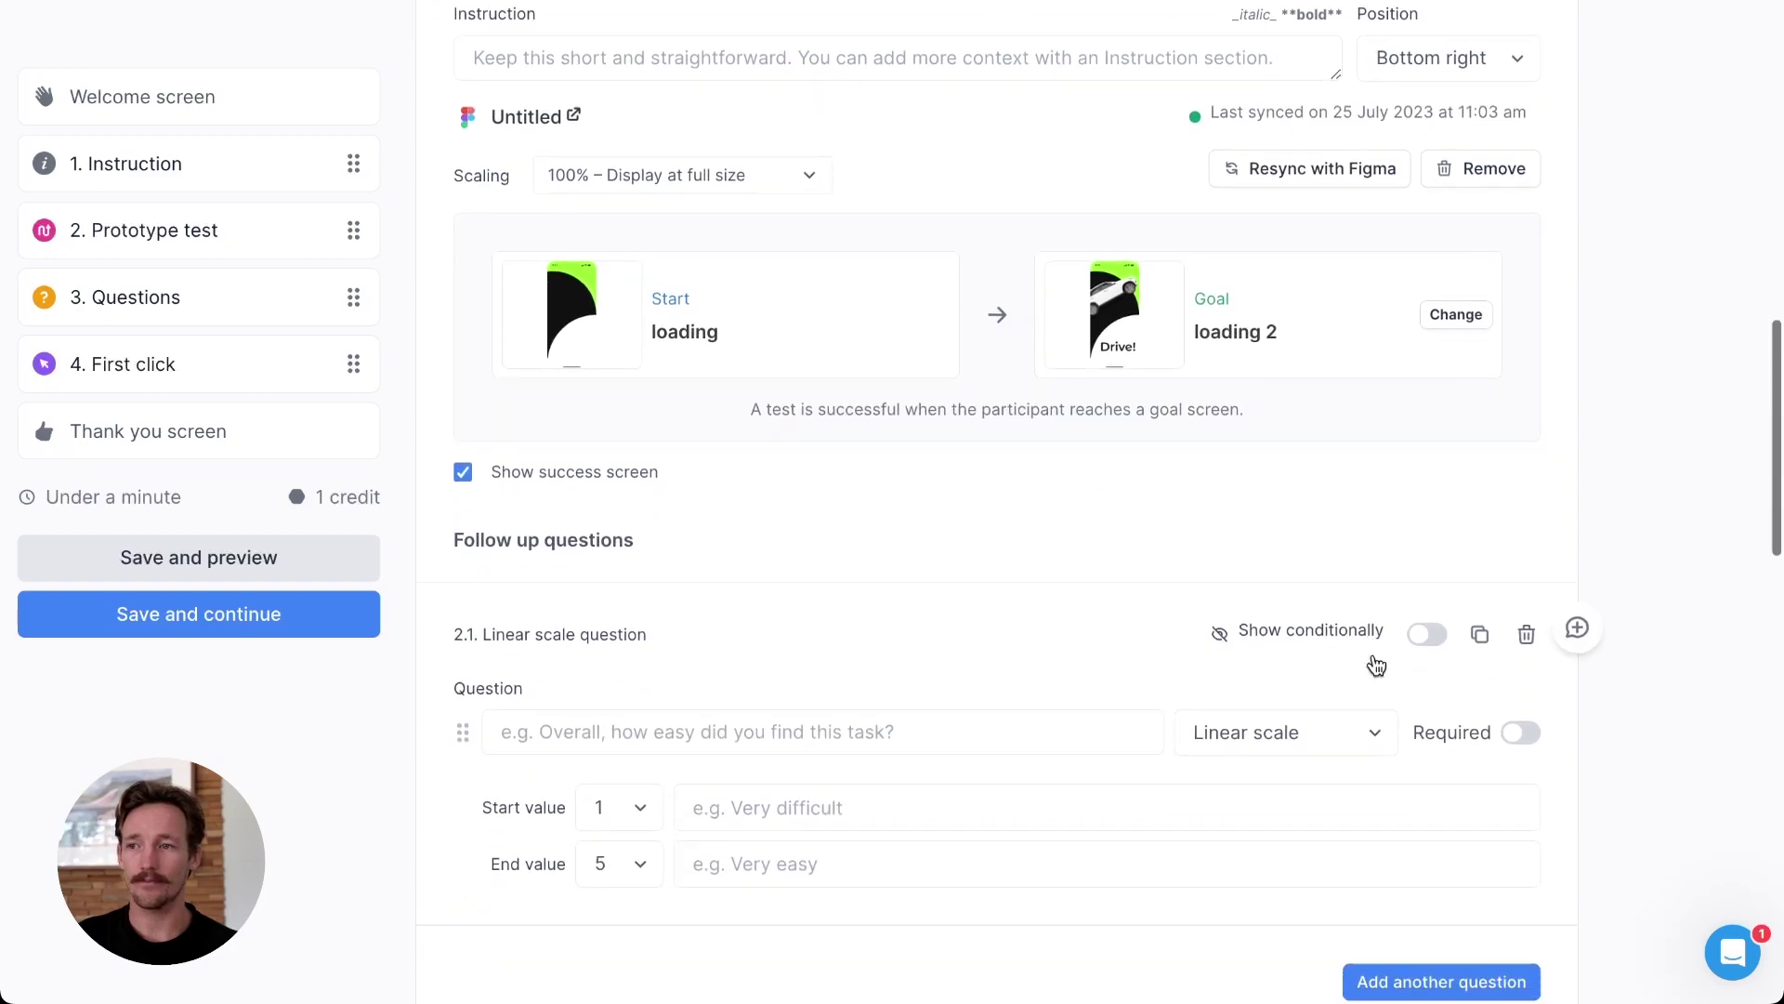
{"action": "left_click", "coordinate": [617, 655]}
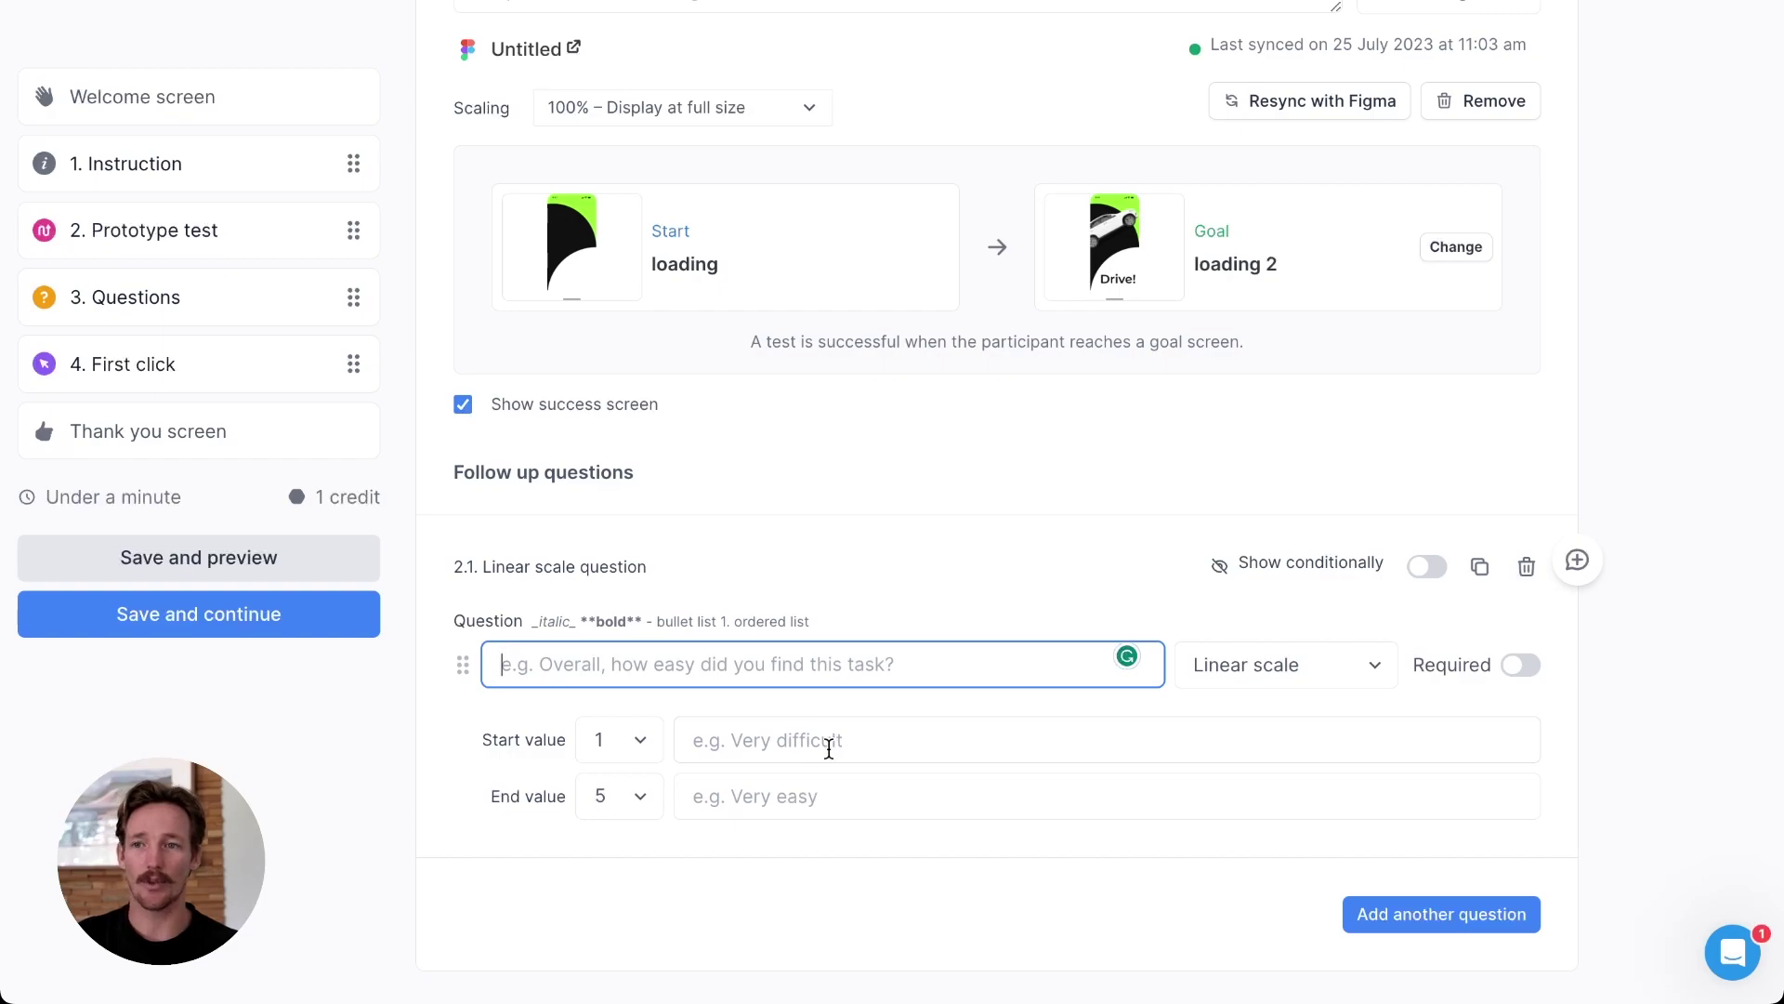
{"action": "scroll", "coordinate": [829, 749], "scroll_direction": "down", "scroll_amount": 1}
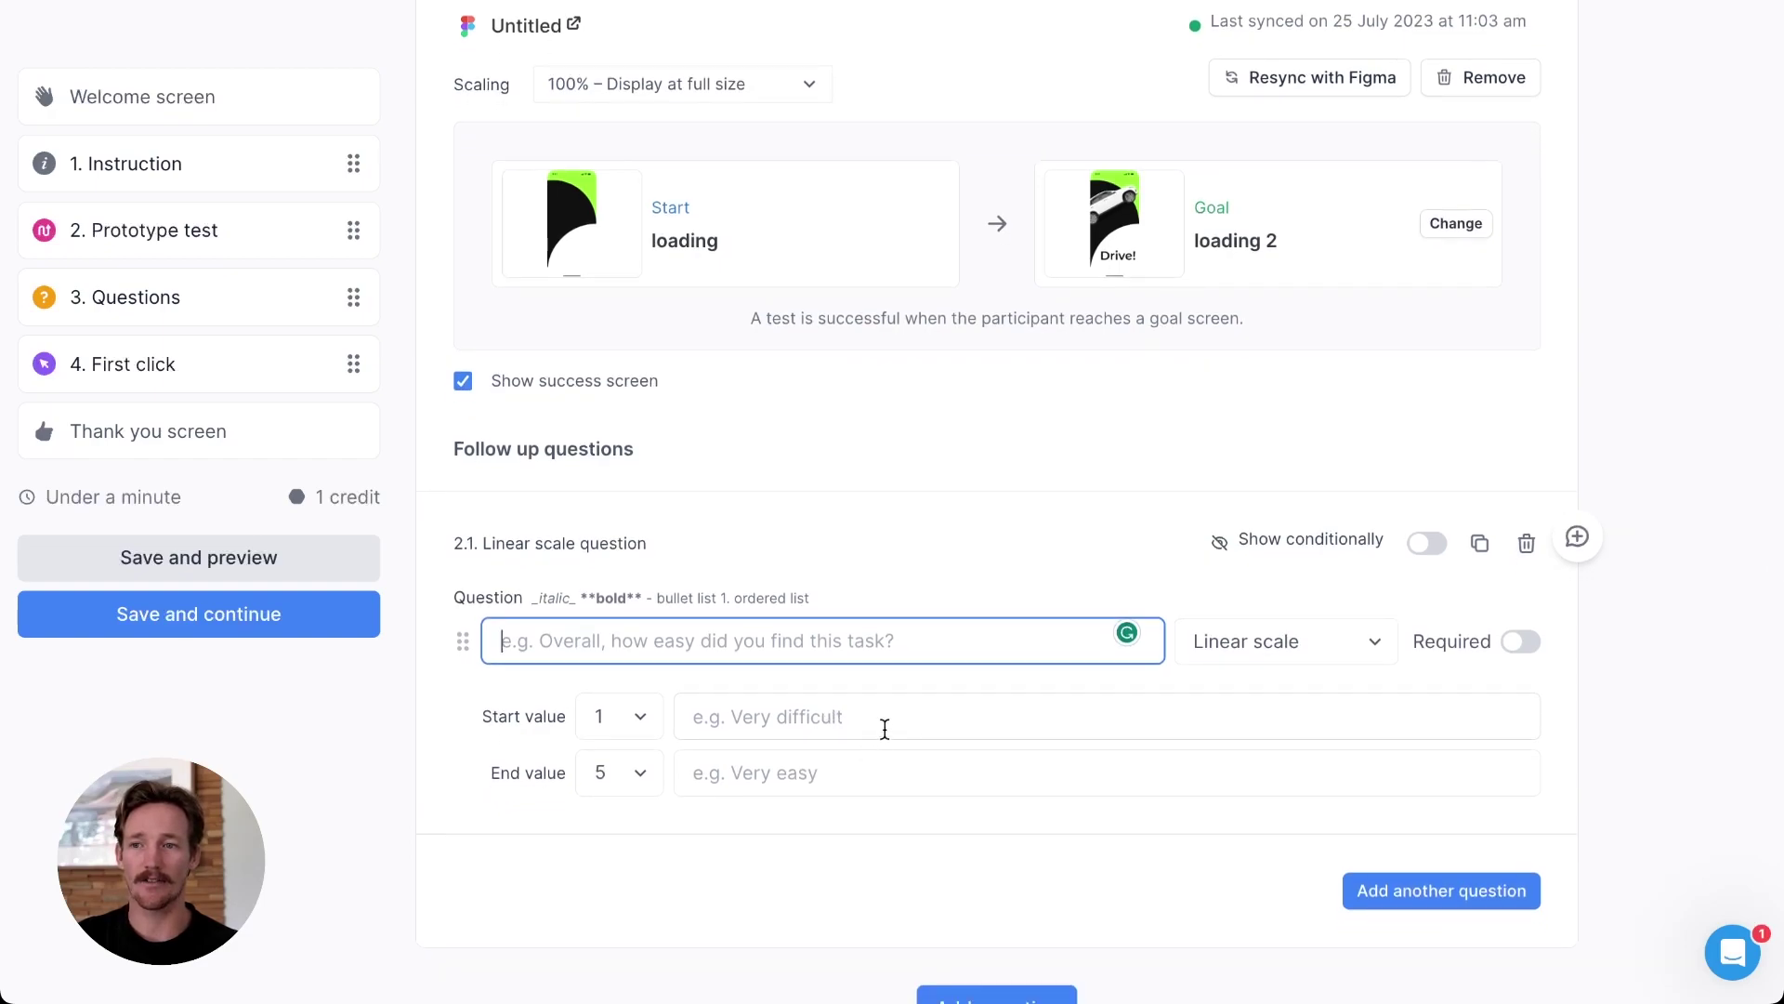
- Add a second follow-up, change it to Multiple then Single Choice, then delete both follow-ups
{"action": "left_click", "coordinate": [1441, 890]}
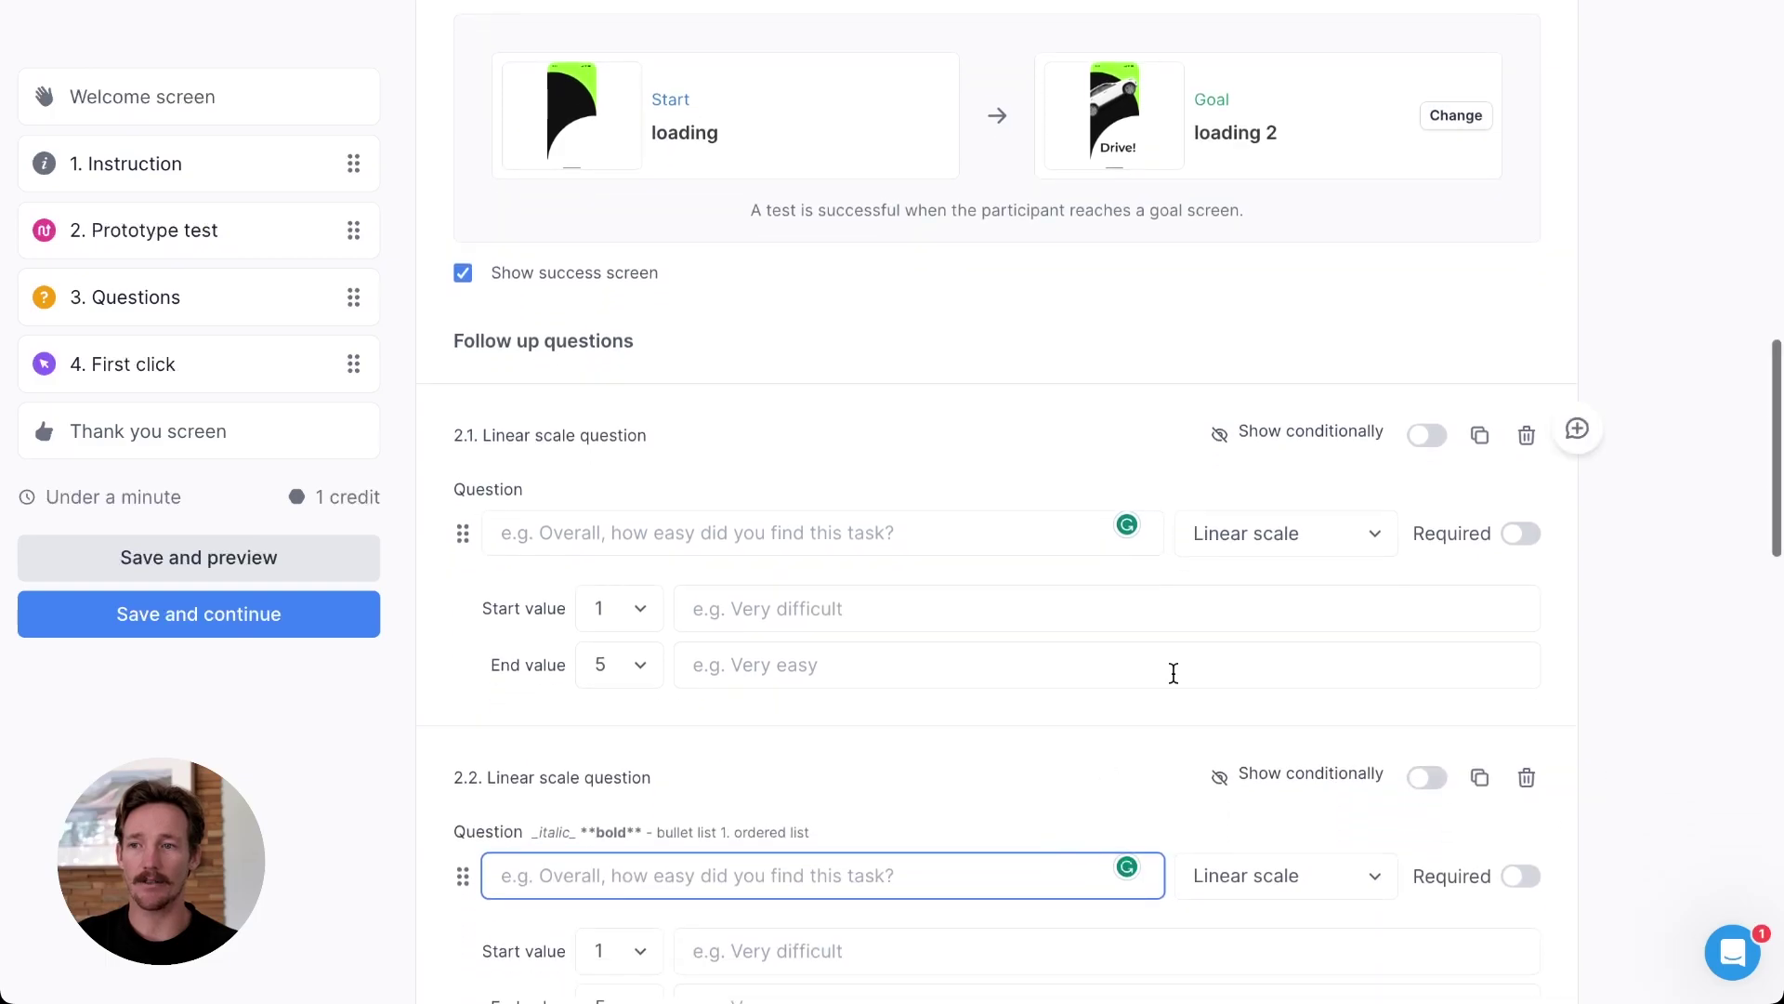
{"action": "left_click", "coordinate": [1247, 537]}
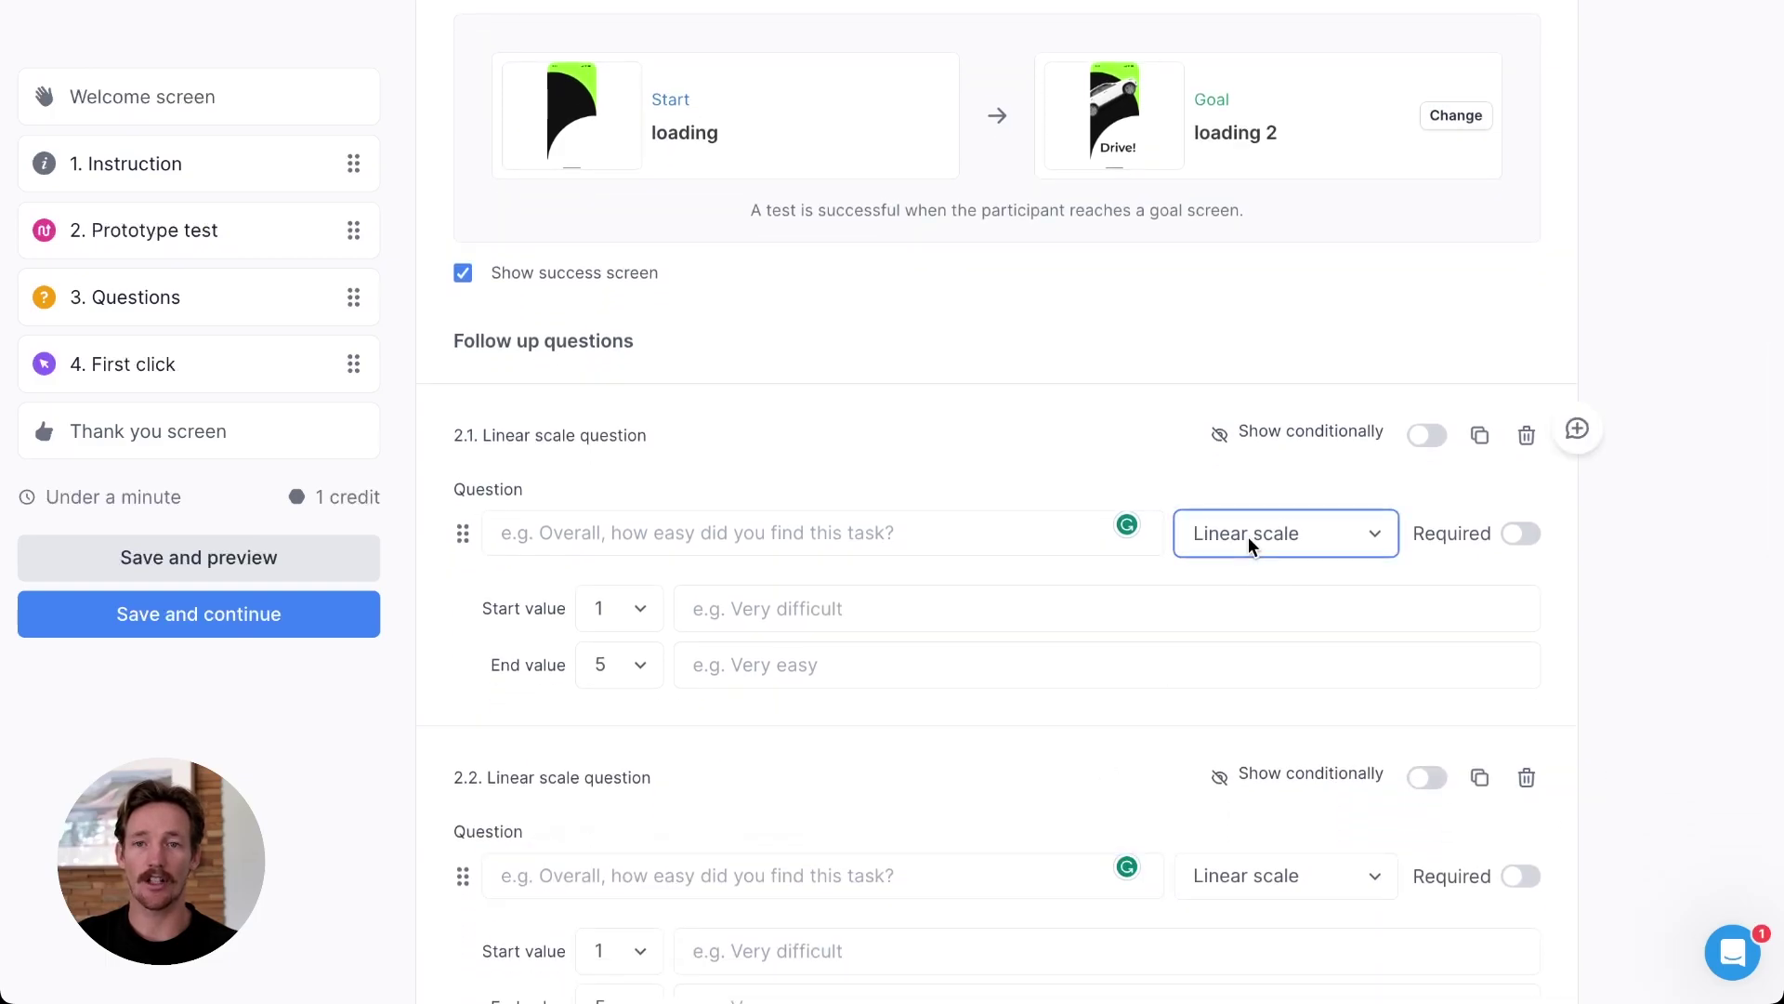
{"action": "left_click", "coordinate": [1279, 538]}
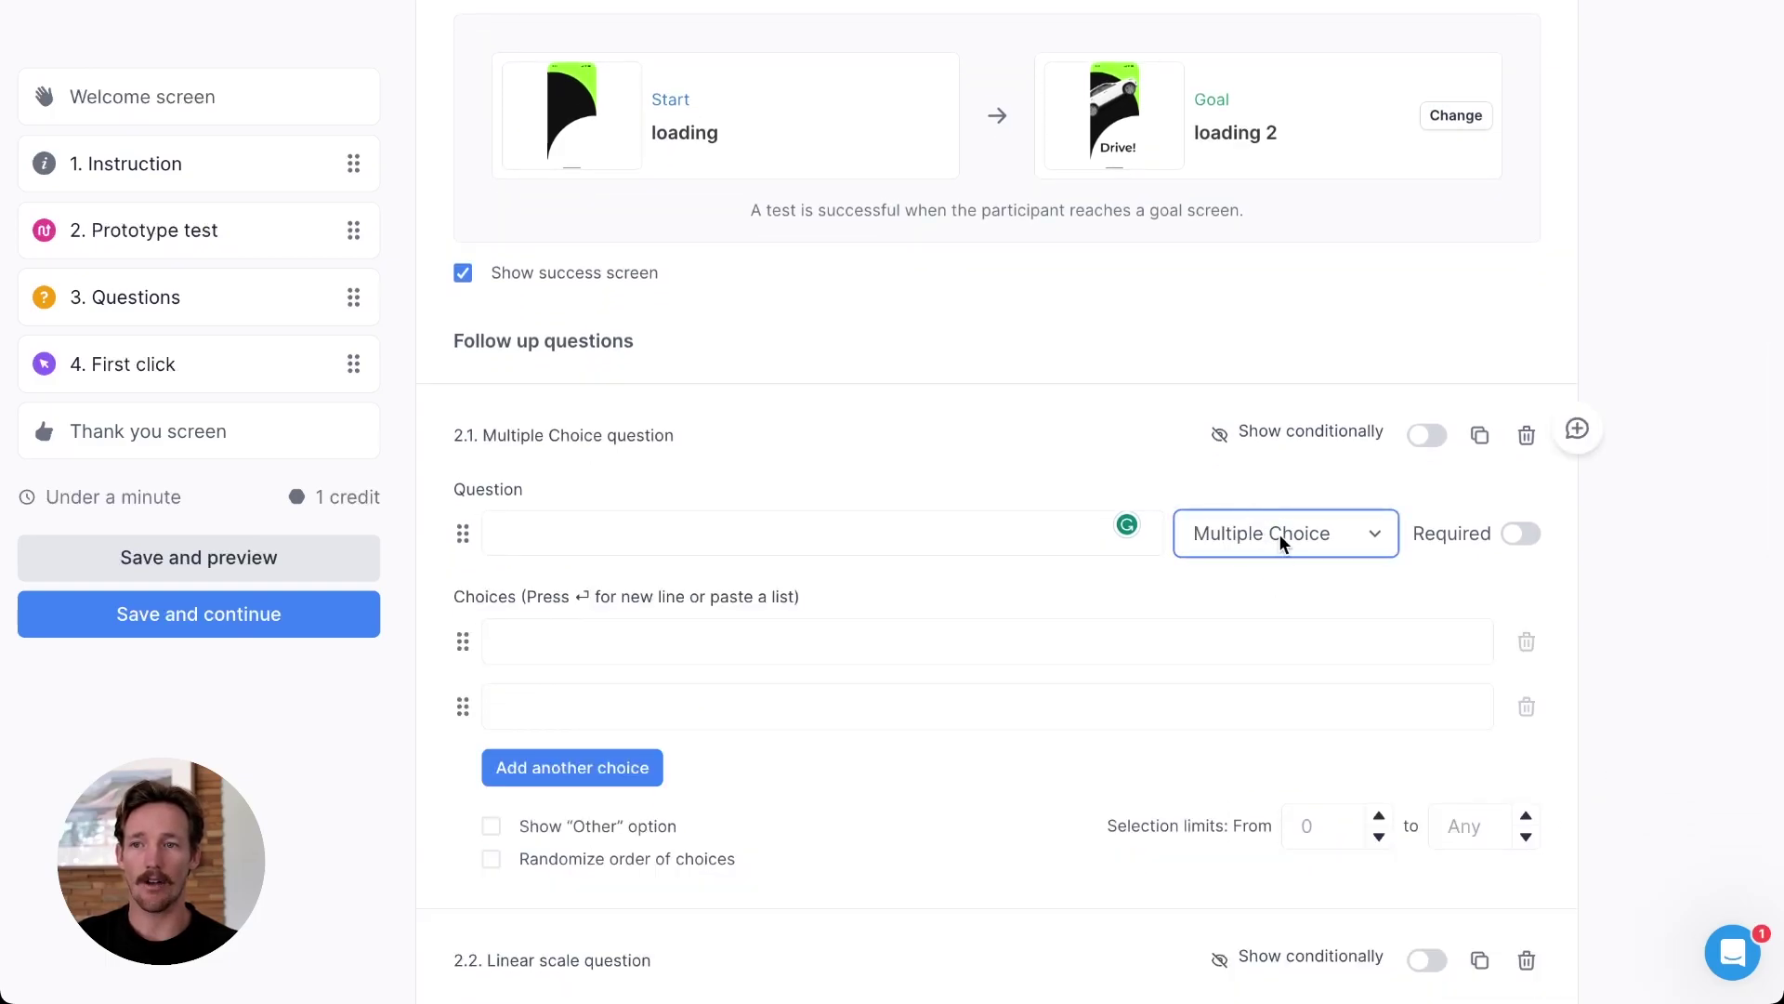
{"action": "left_click", "coordinate": [1346, 585]}
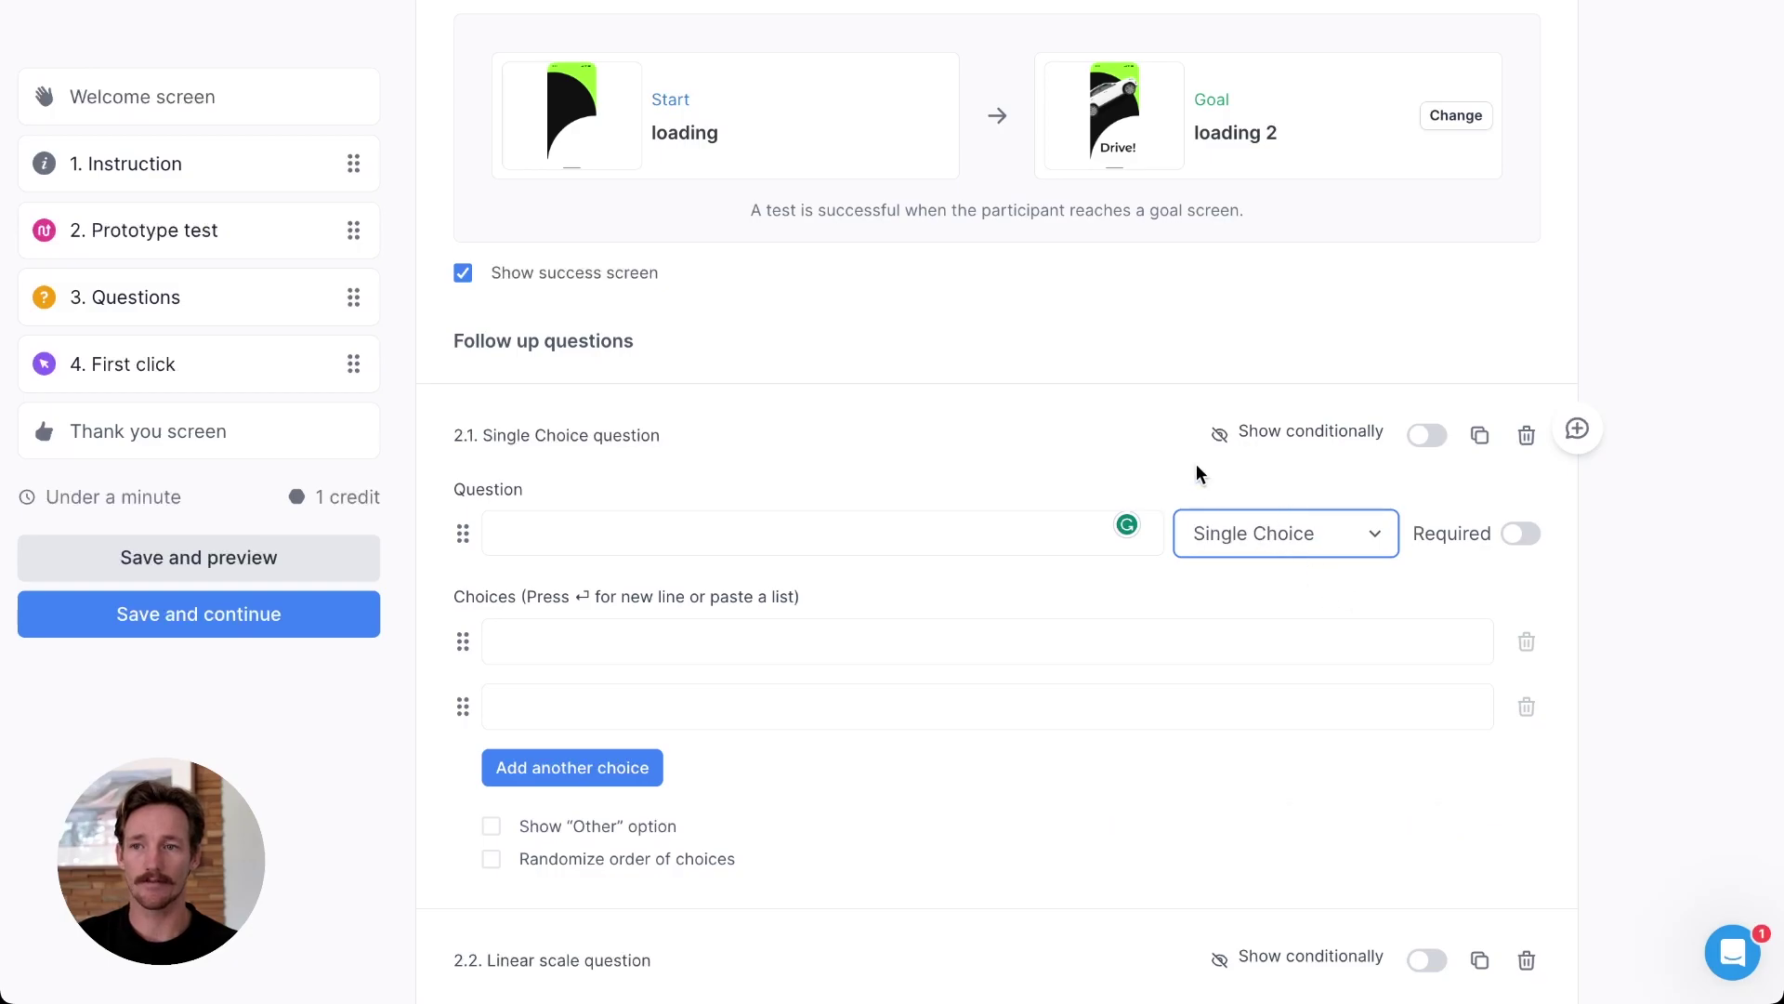
{"action": "left_click", "coordinate": [1524, 437]}
{"action": "left_click", "coordinate": [1524, 437]}
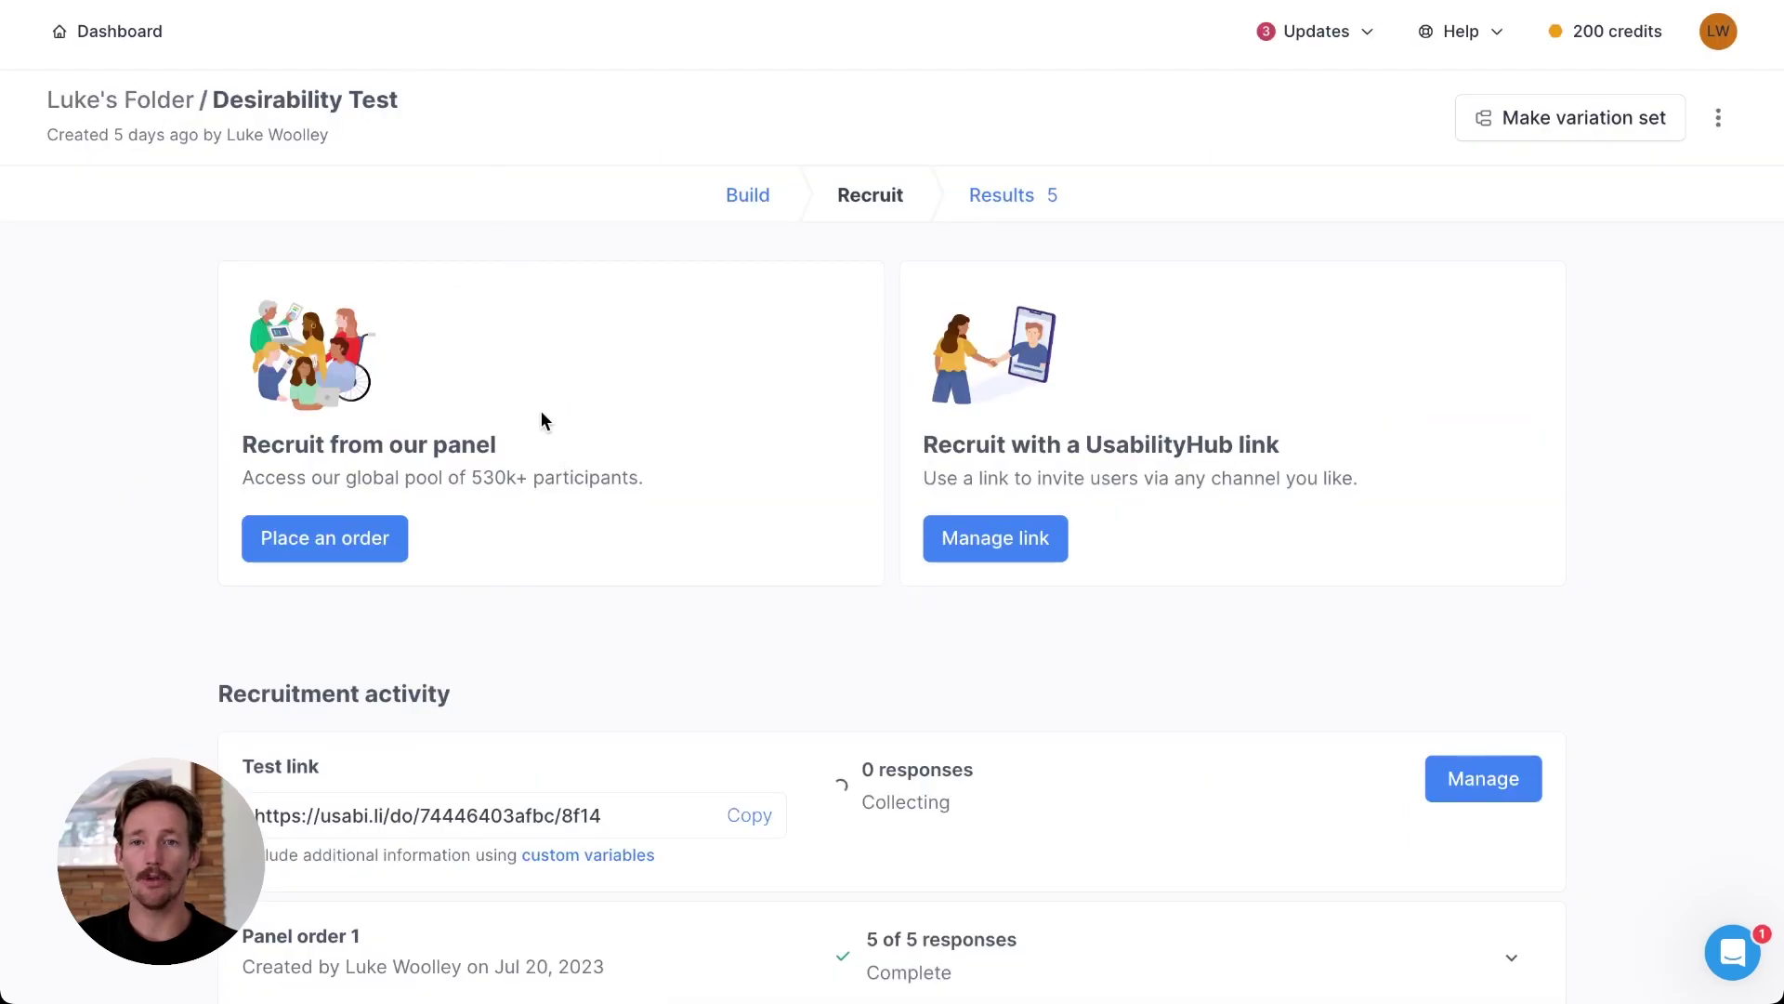
{"action": "scroll", "coordinate": [594, 474], "scroll_direction": "down", "scroll_amount": 1}
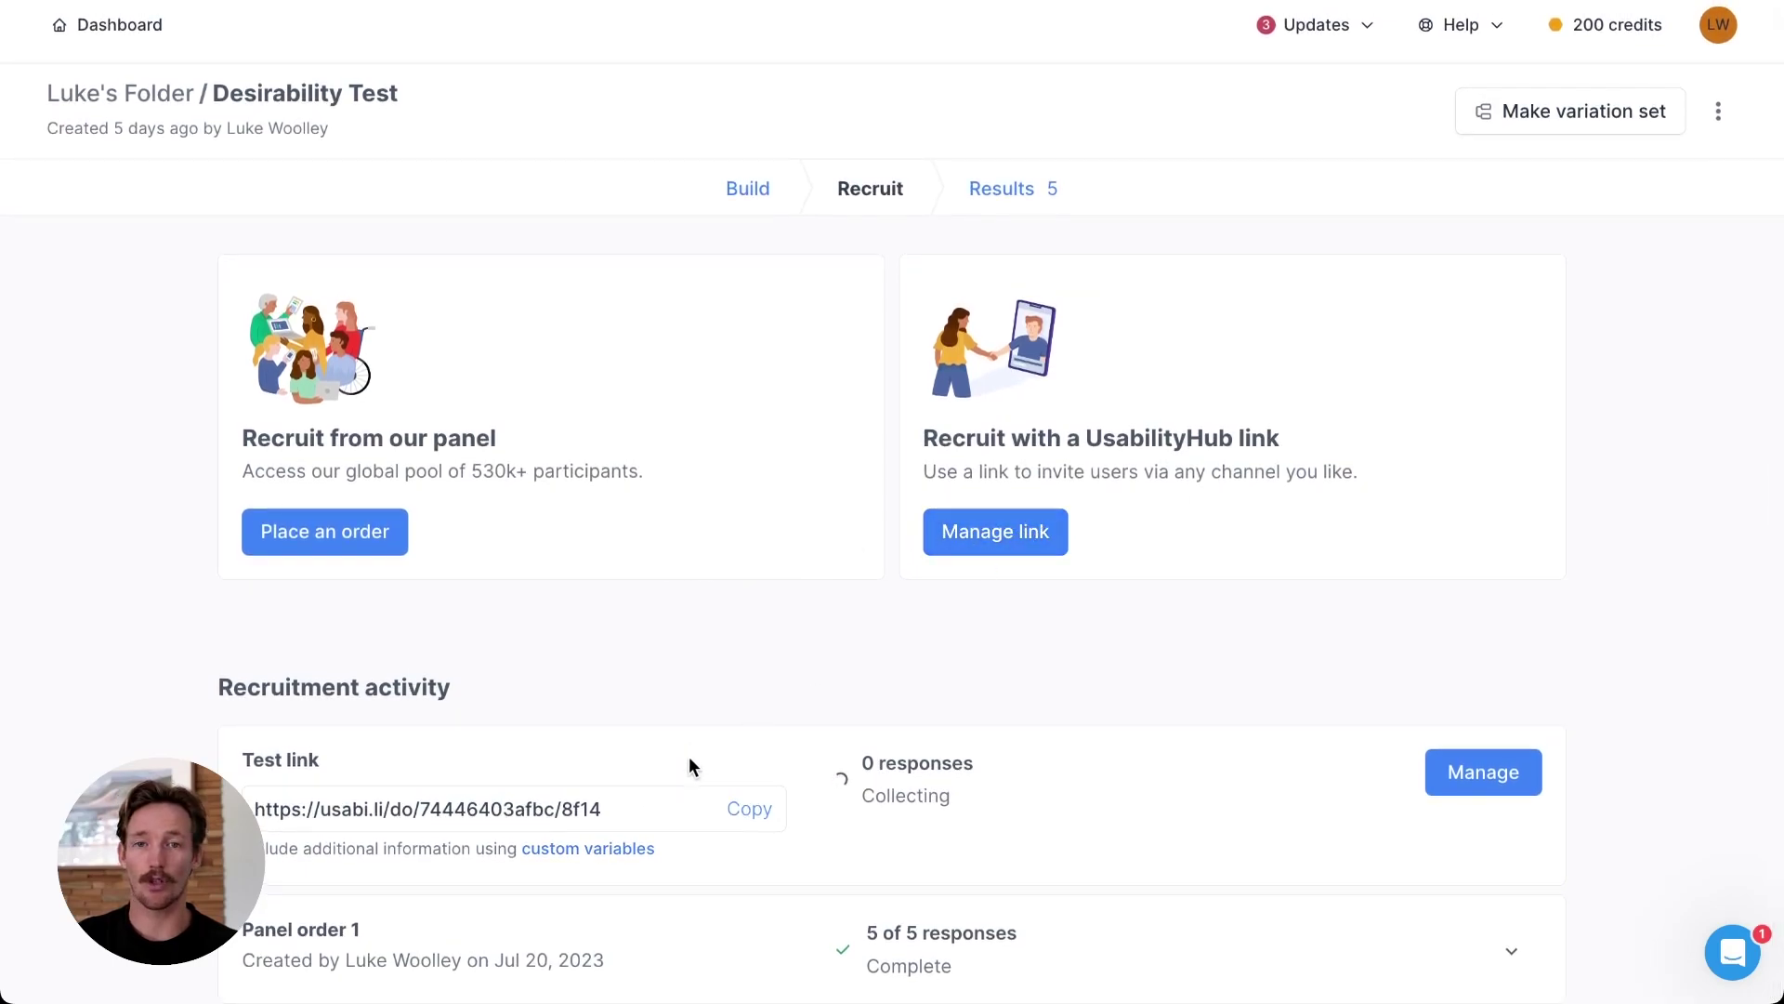
- Start a panel order and browse the demographic targeting list, expanding Digital trading
{"action": "left_click", "coordinate": [311, 548]}
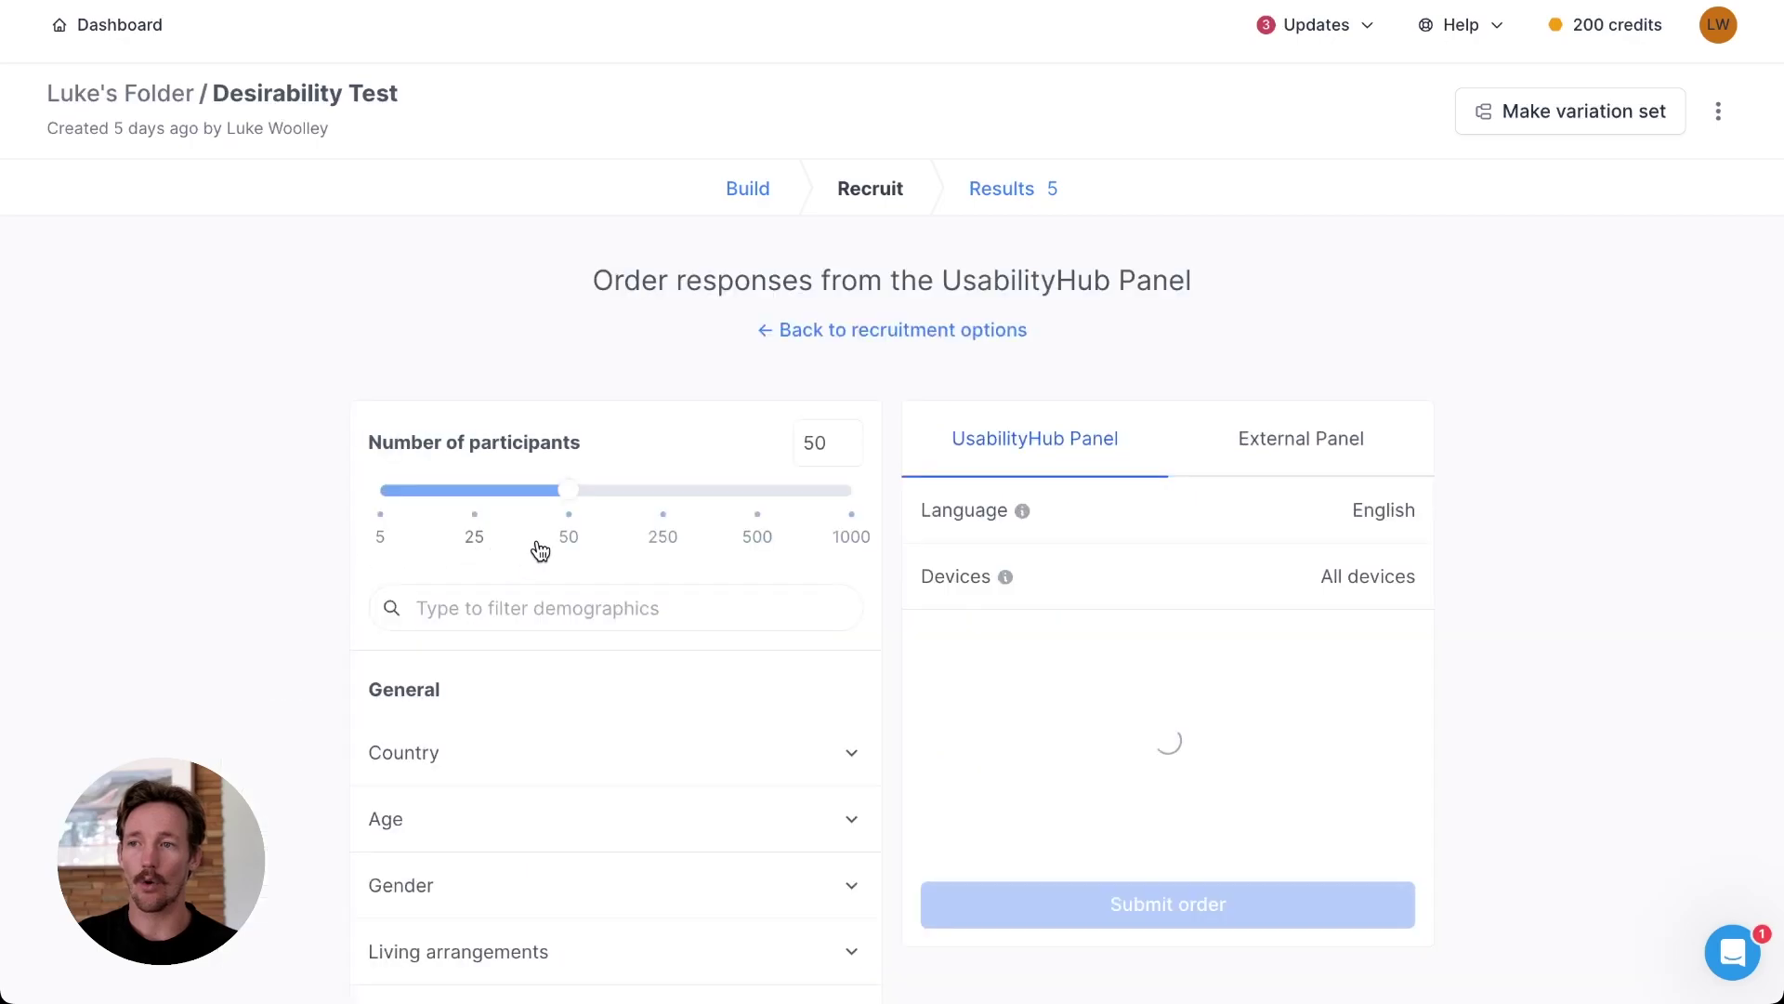
{"action": "scroll", "coordinate": [650, 530], "scroll_direction": "down", "scroll_amount": 2}
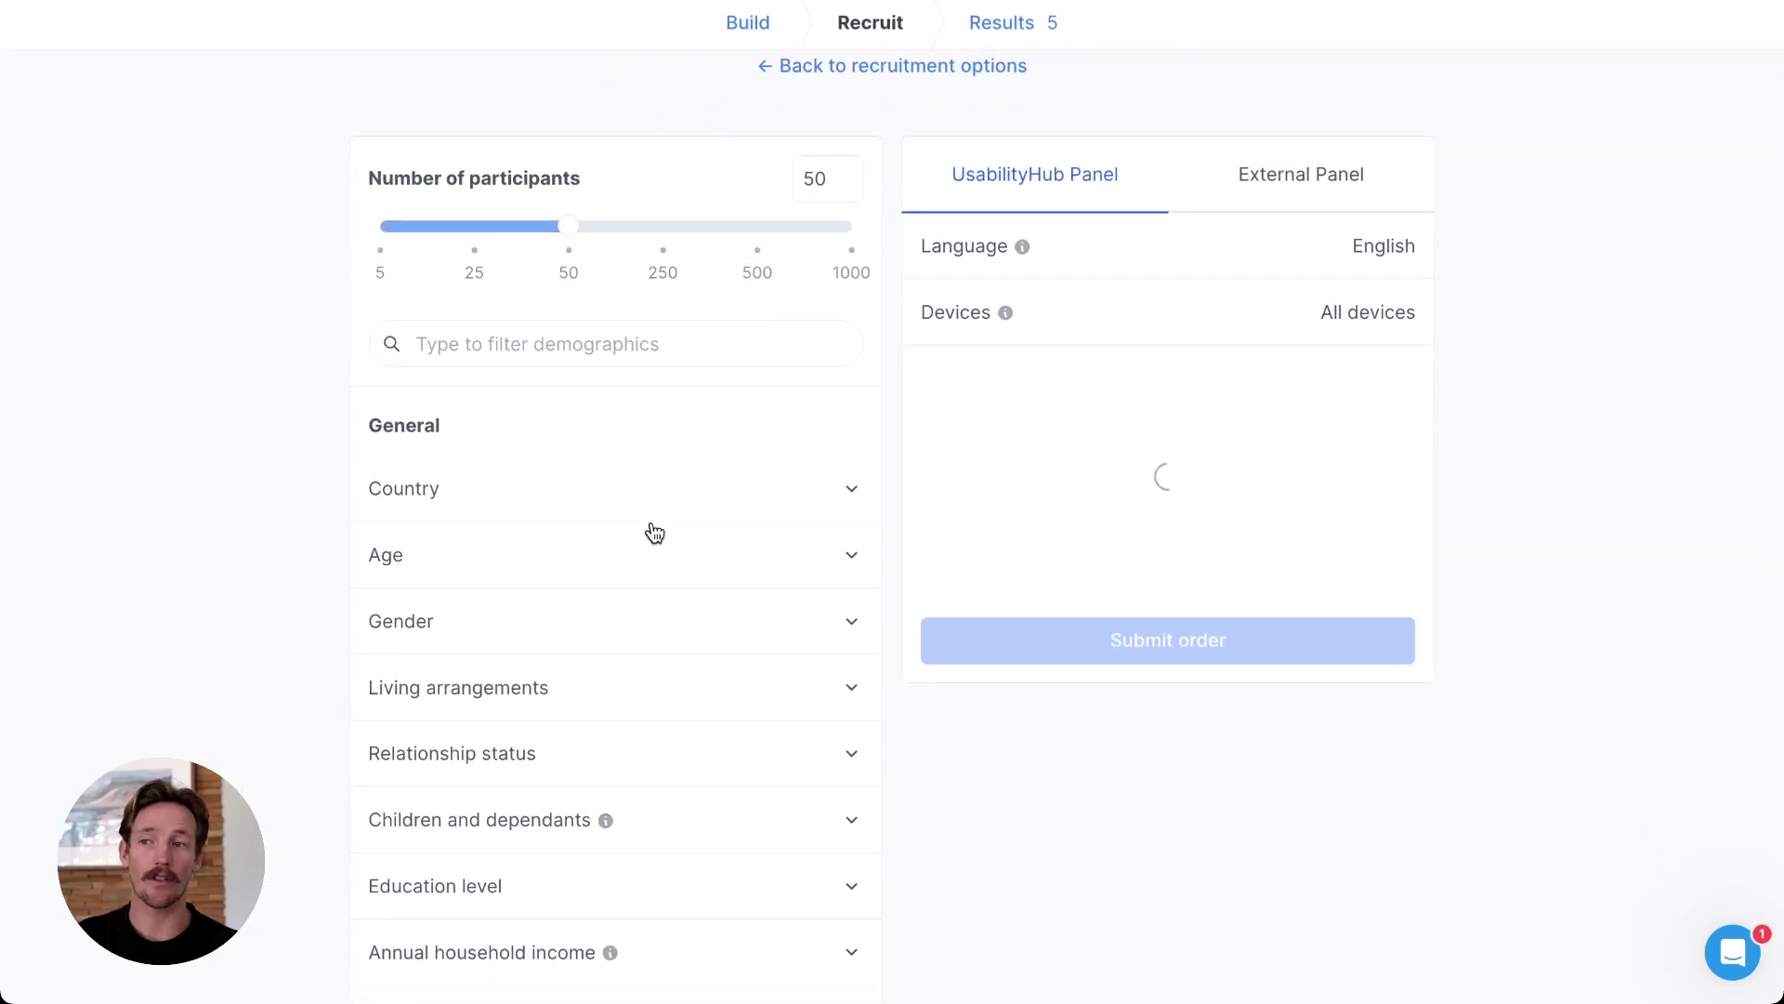
{"action": "scroll", "coordinate": [655, 532], "scroll_direction": "down", "scroll_amount": 8}
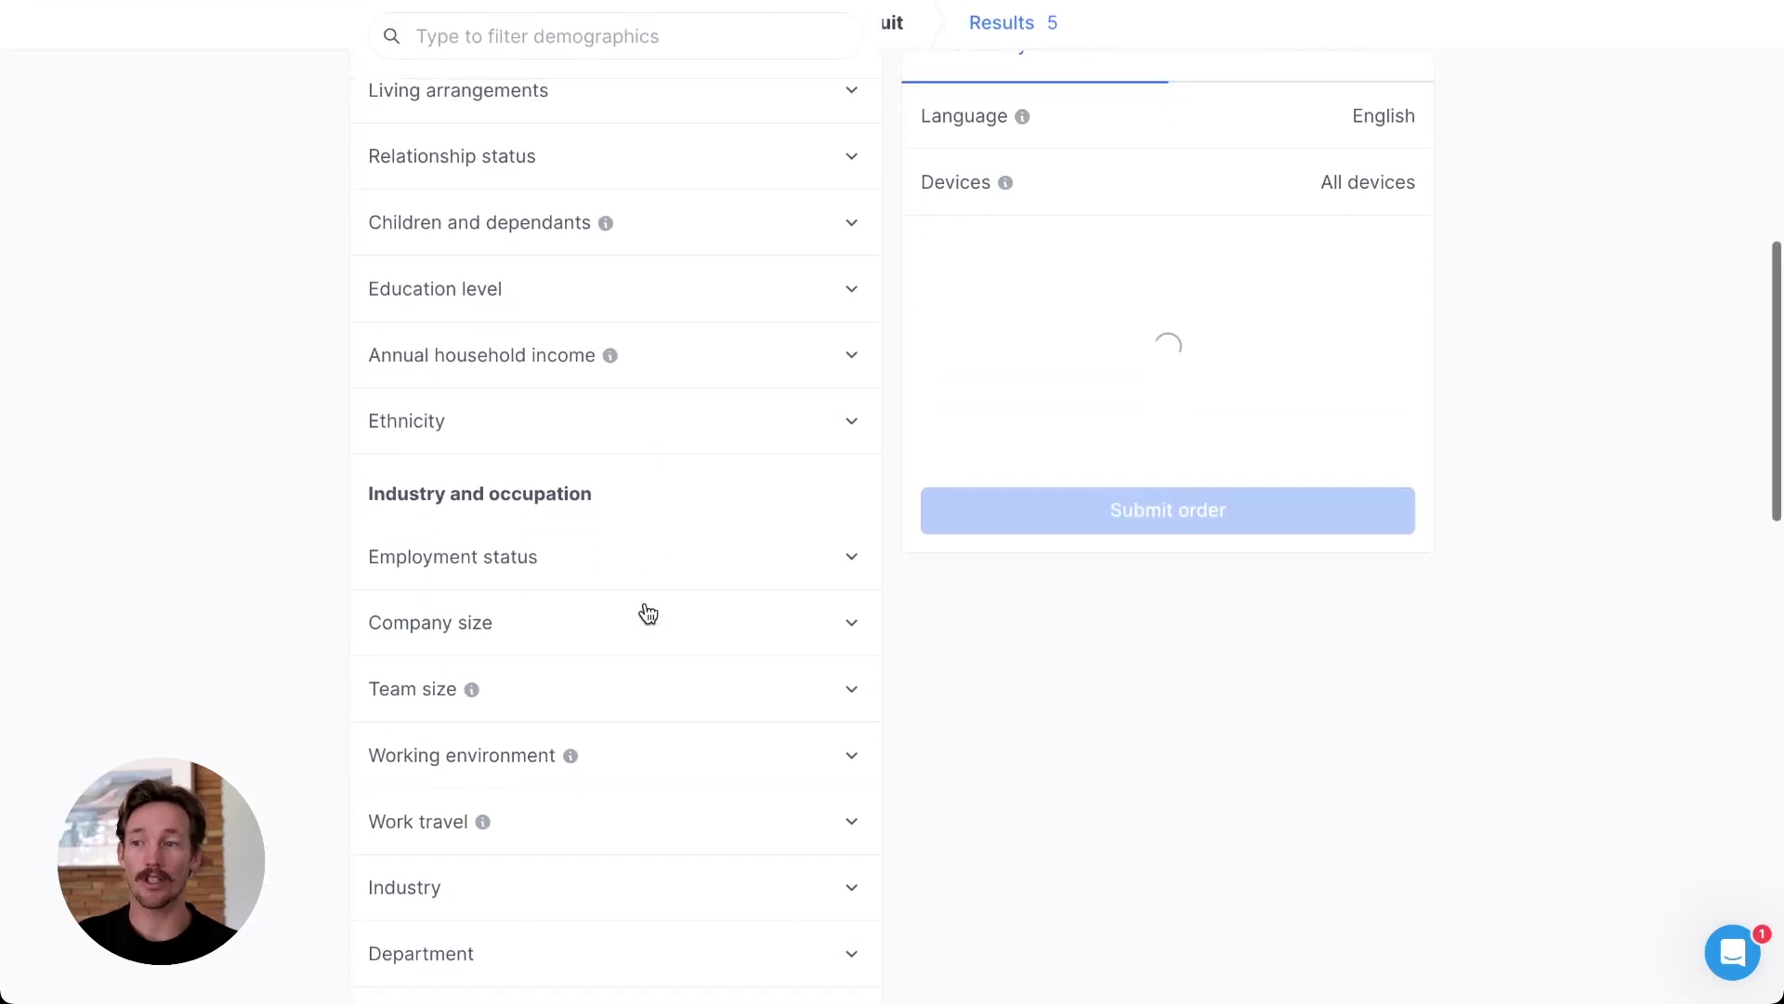
{"action": "scroll", "coordinate": [648, 614], "scroll_direction": "down", "scroll_amount": 8}
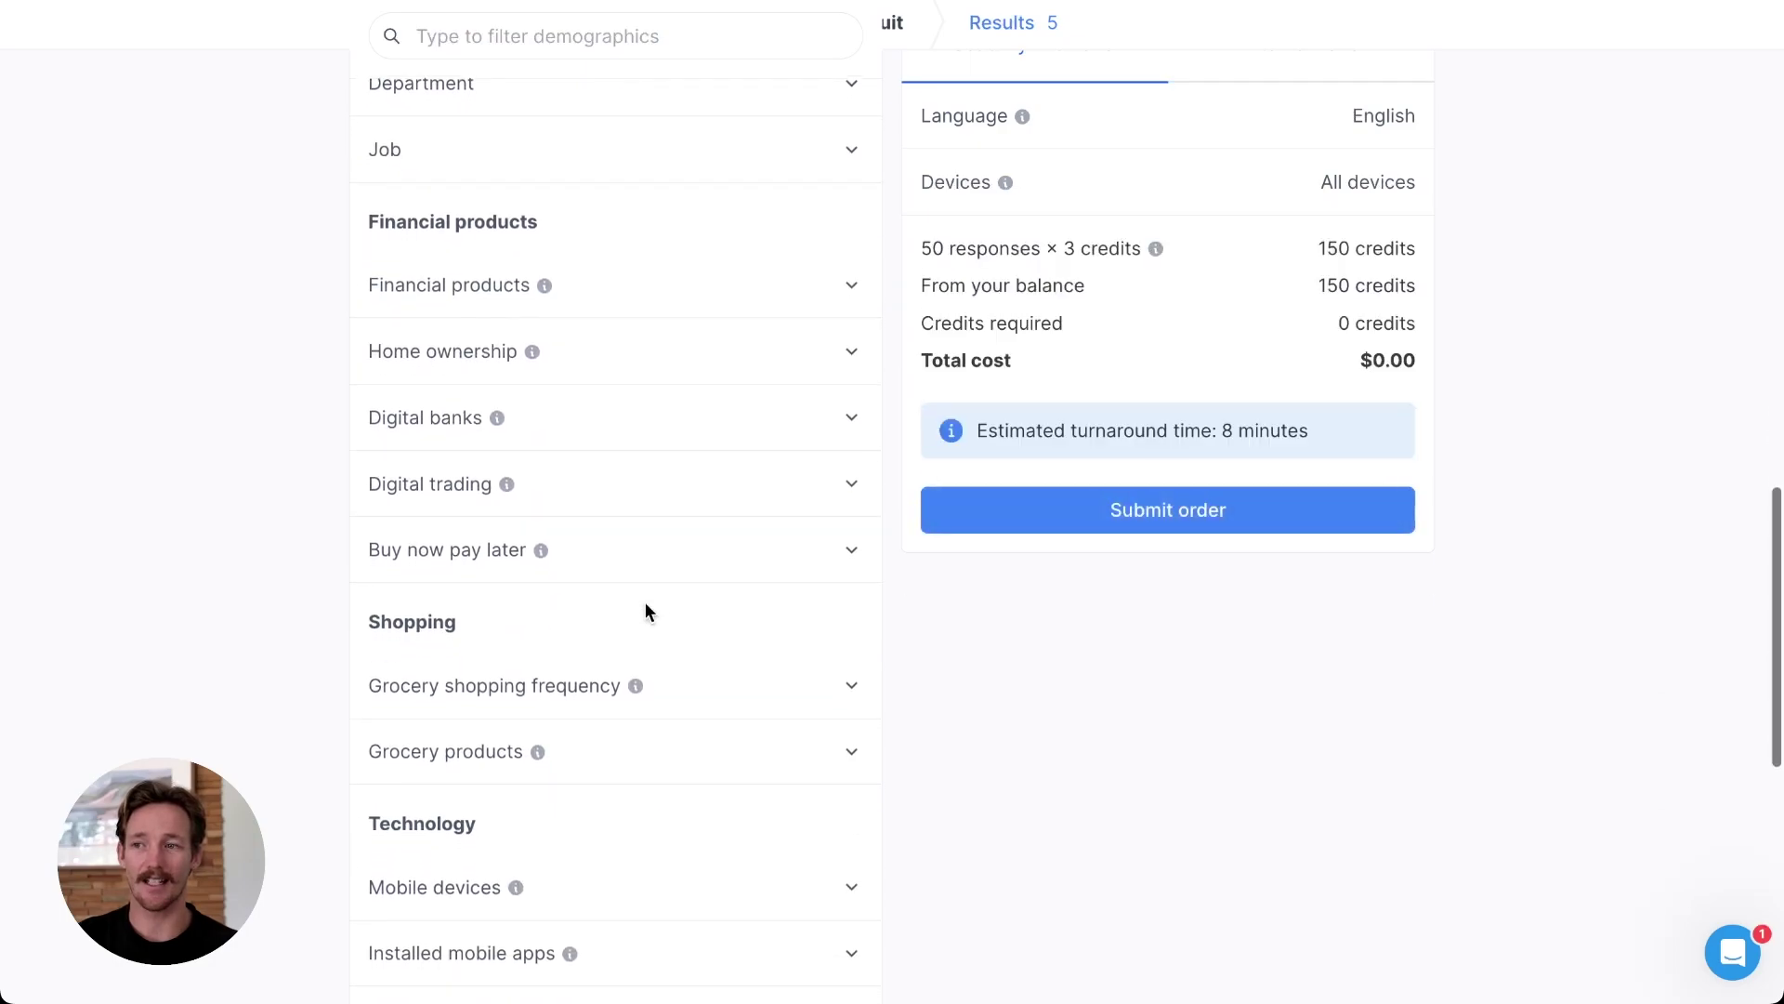
{"action": "scroll", "coordinate": [647, 609], "scroll_direction": "down", "scroll_amount": 4}
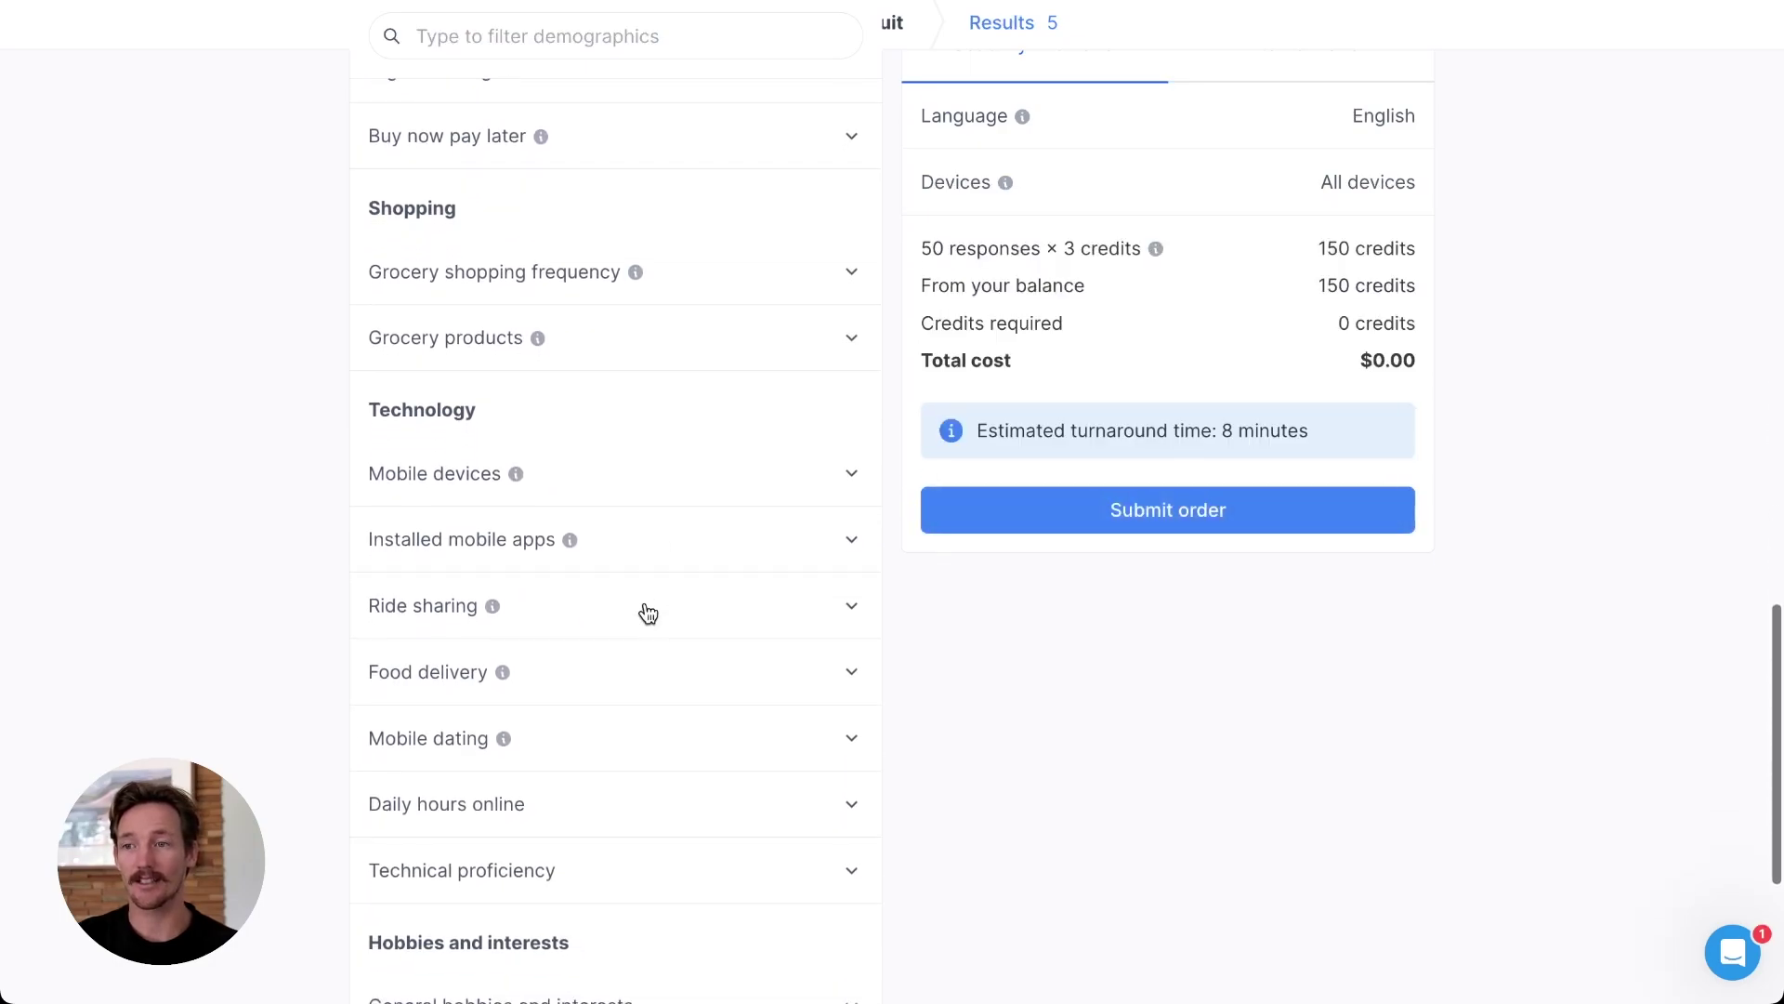
{"action": "scroll", "coordinate": [647, 613], "scroll_direction": "down", "scroll_amount": 3}
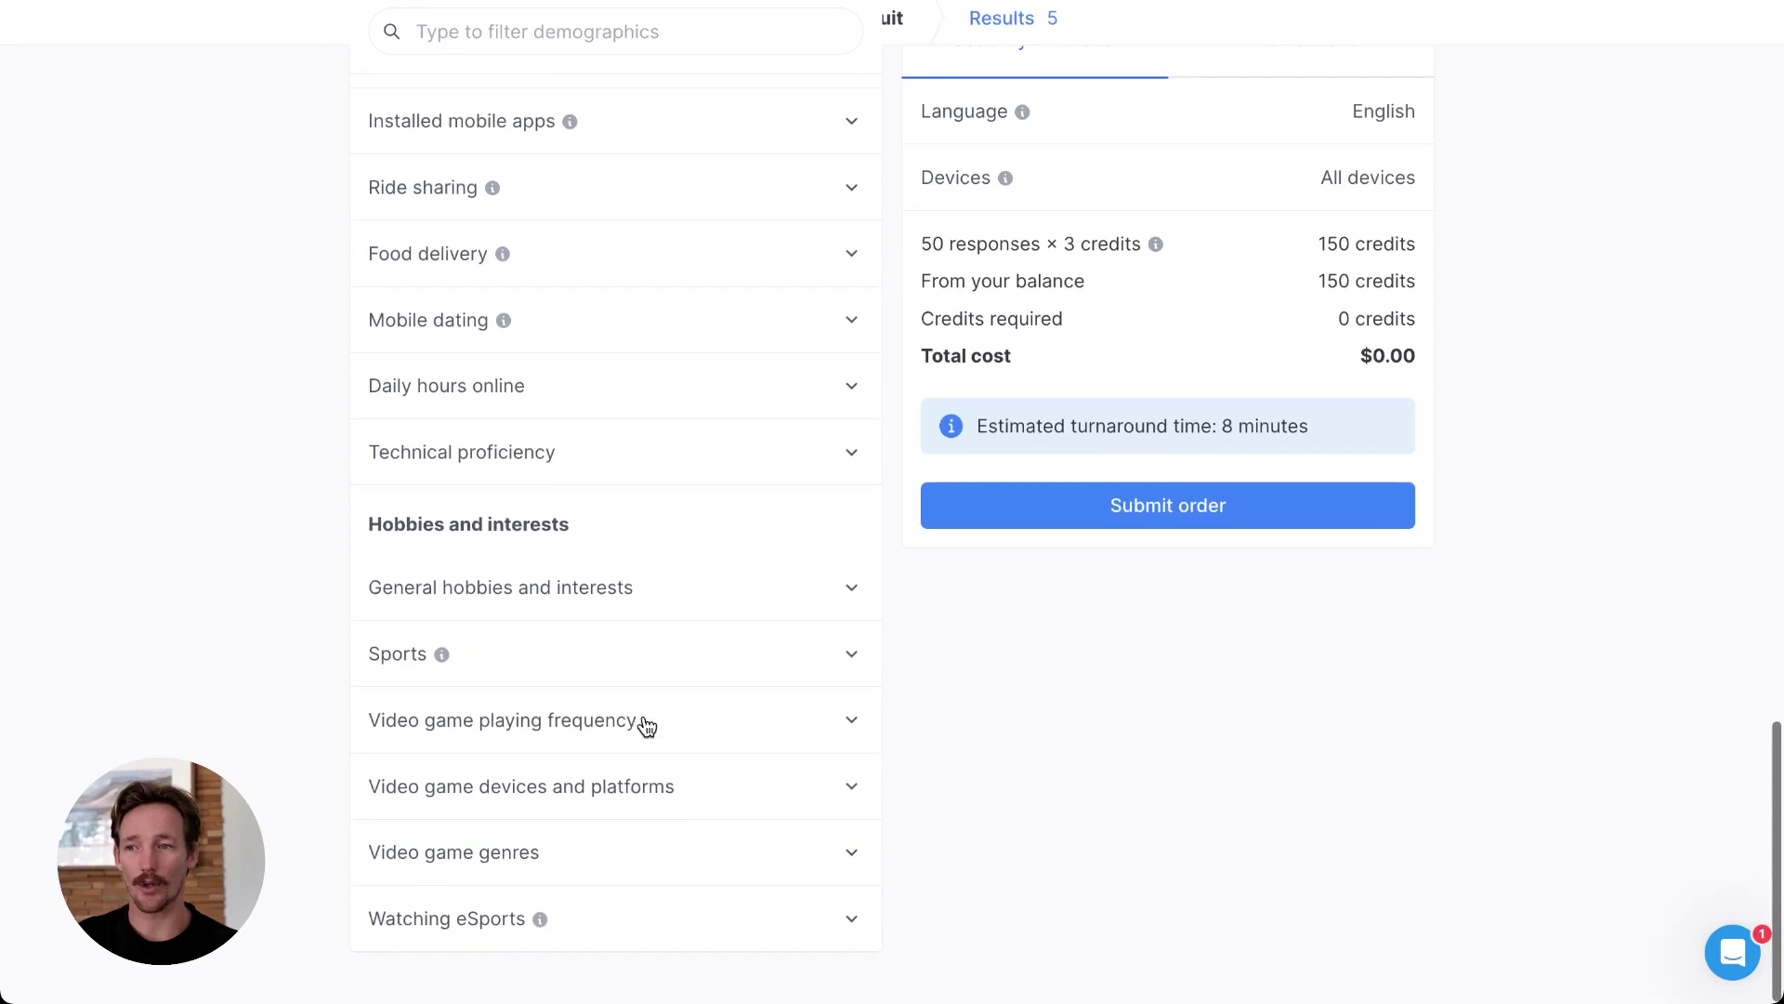
{"action": "scroll", "coordinate": [648, 724], "scroll_direction": "up", "scroll_amount": 7}
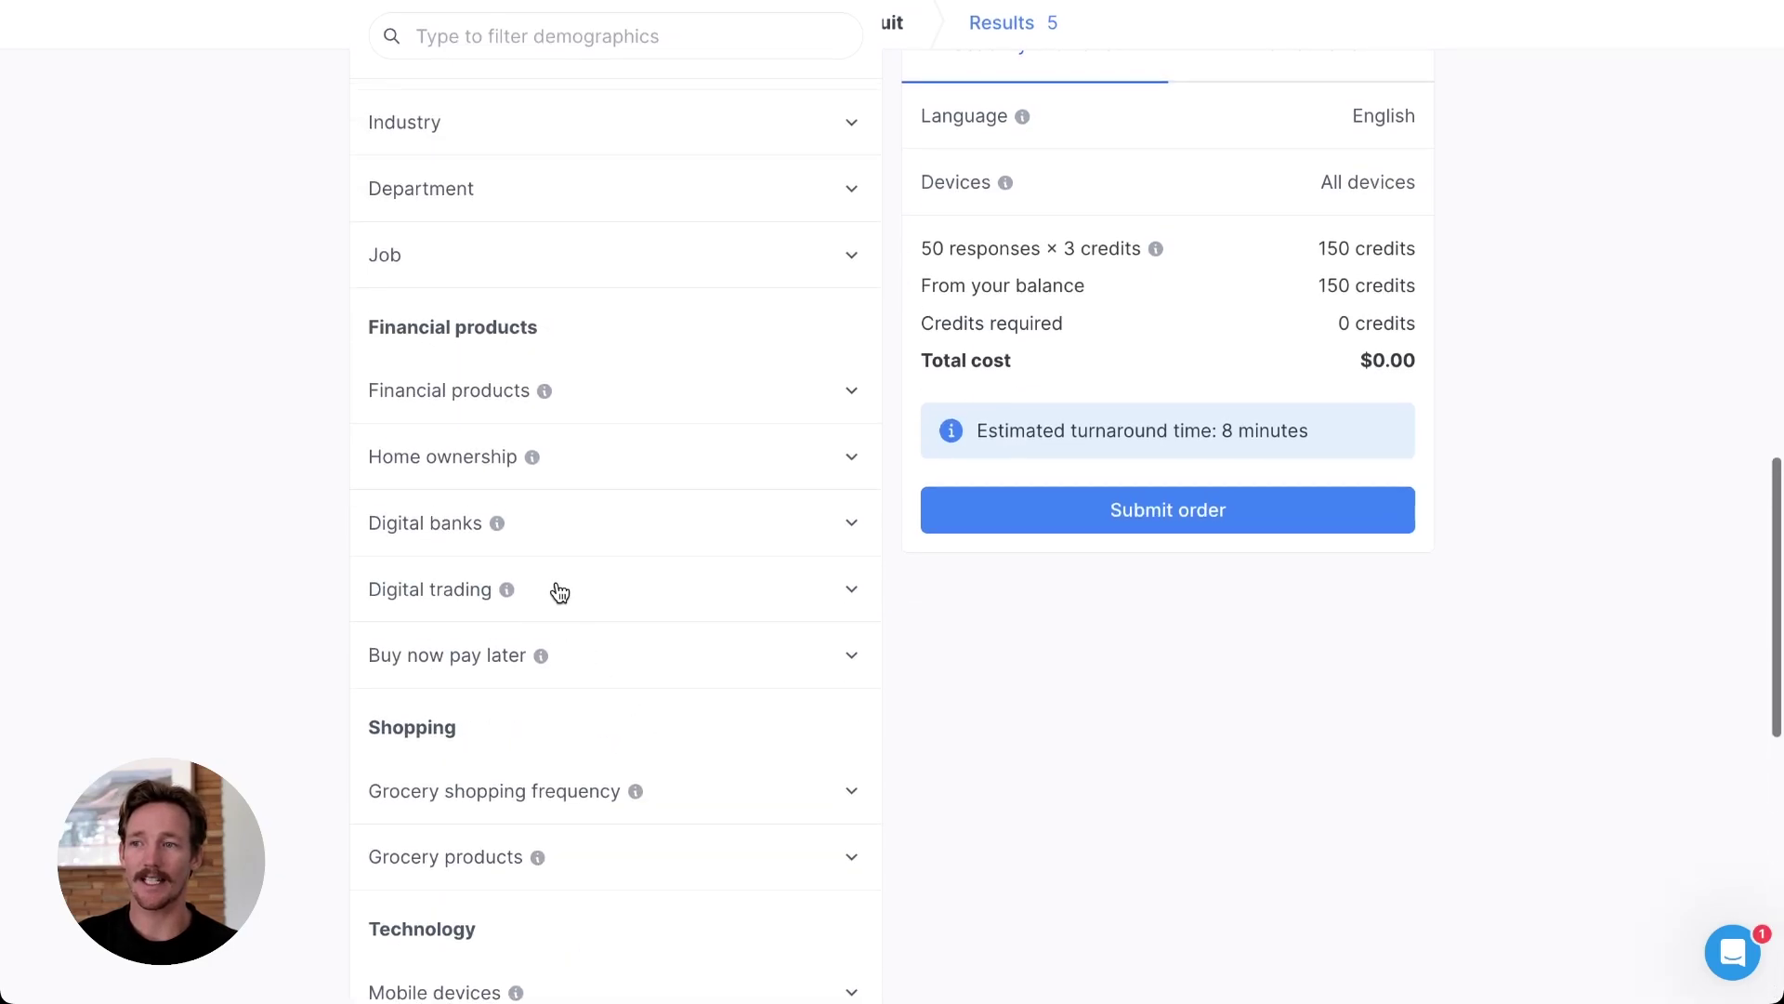
{"action": "left_click", "coordinate": [557, 604]}
- Target participants living with a partner, after trying and dropping the Robinhood option
{"action": "left_click", "coordinate": [606, 700]}
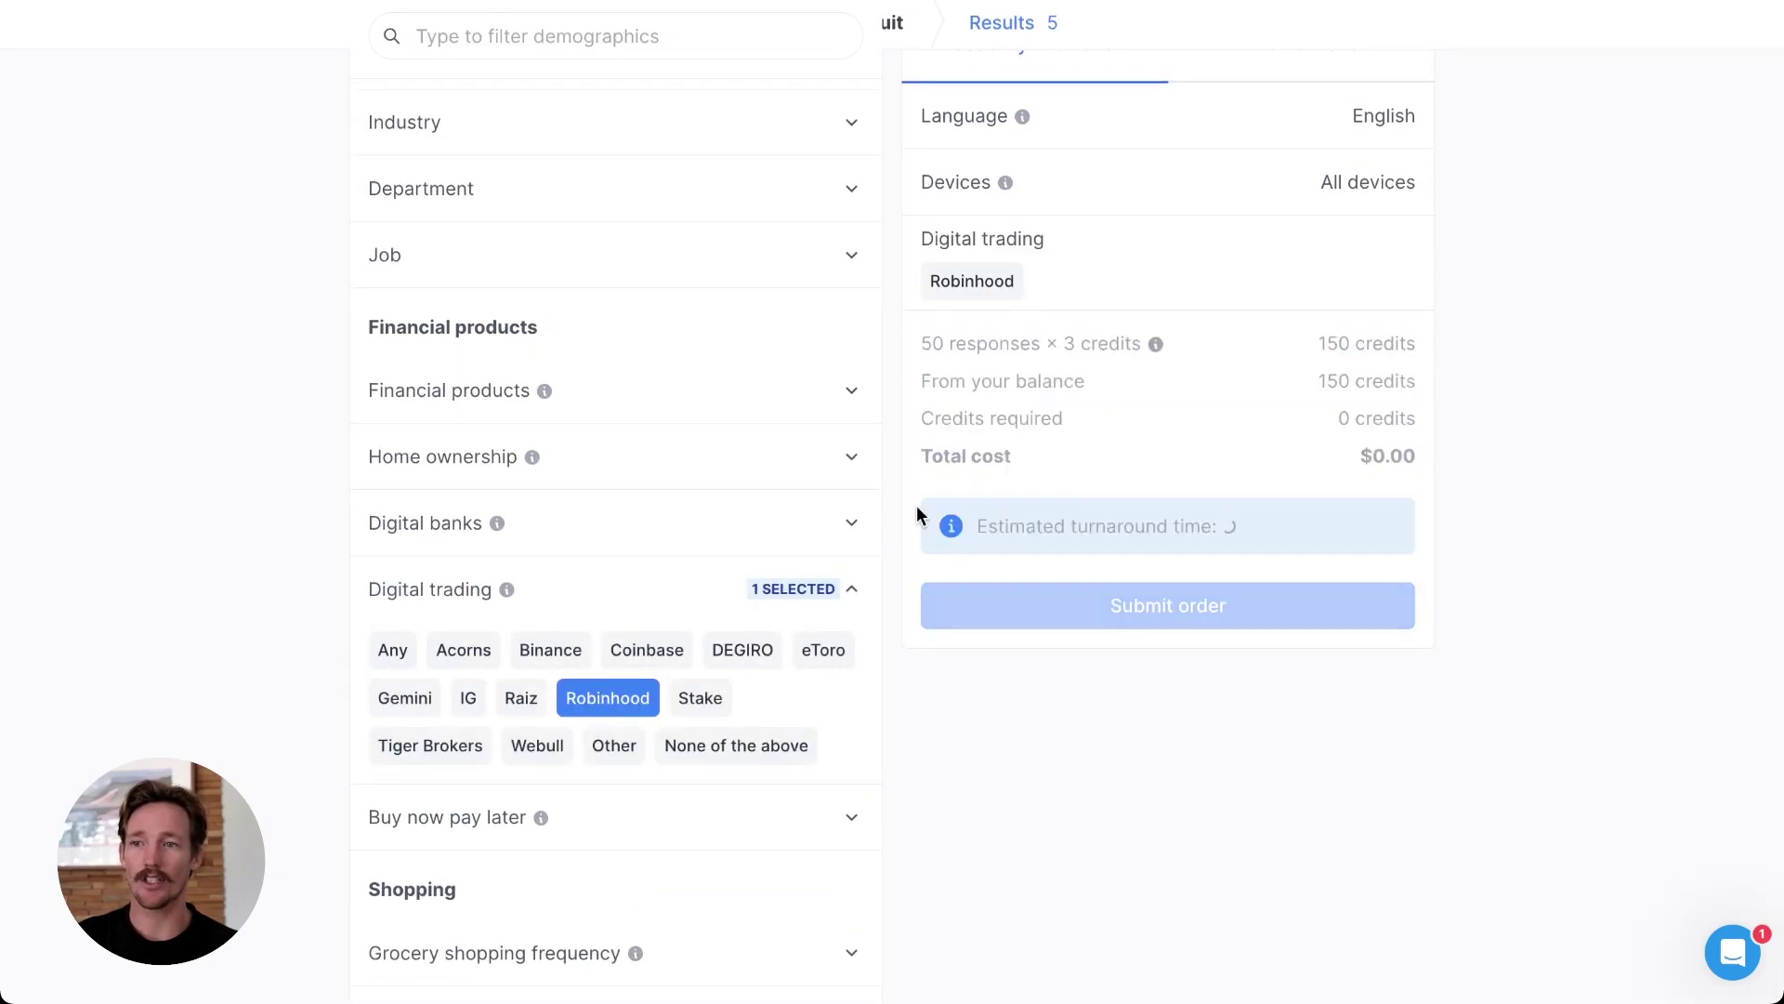
{"action": "left_click", "coordinate": [577, 696]}
{"action": "scroll", "coordinate": [665, 477], "scroll_direction": "up", "scroll_amount": 5}
{"action": "scroll", "coordinate": [665, 475], "scroll_direction": "up", "scroll_amount": 7}
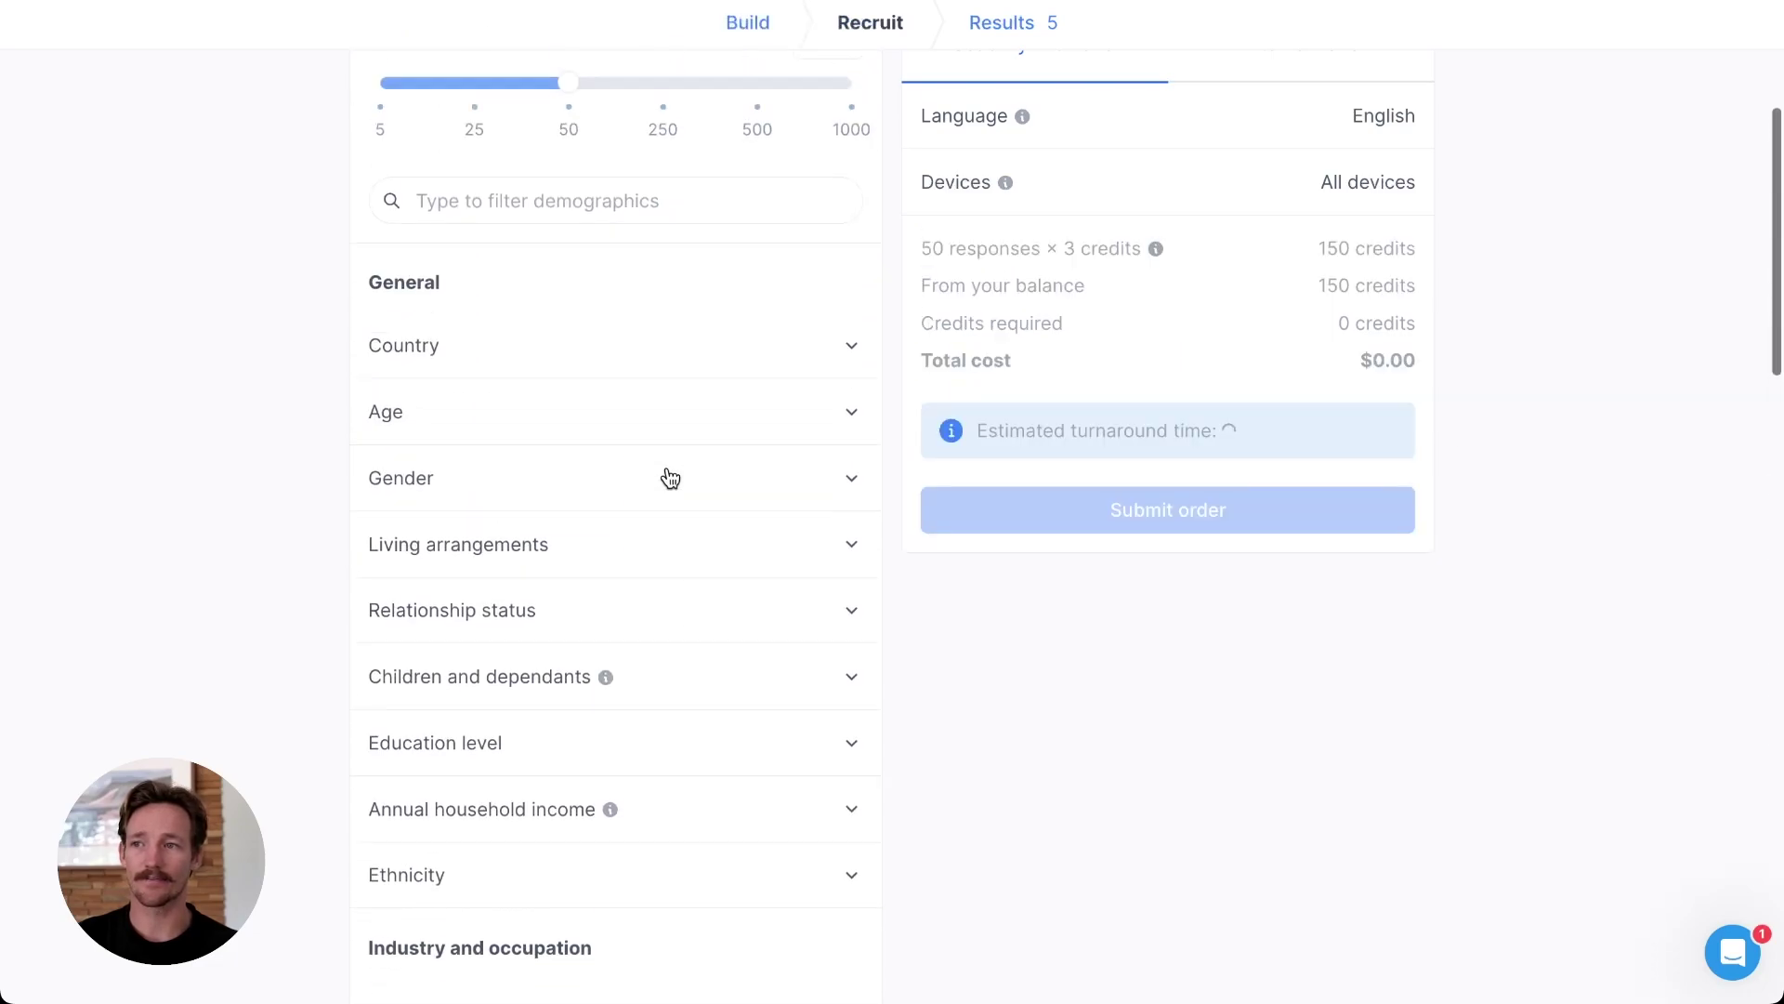
{"action": "left_click", "coordinate": [623, 544]}
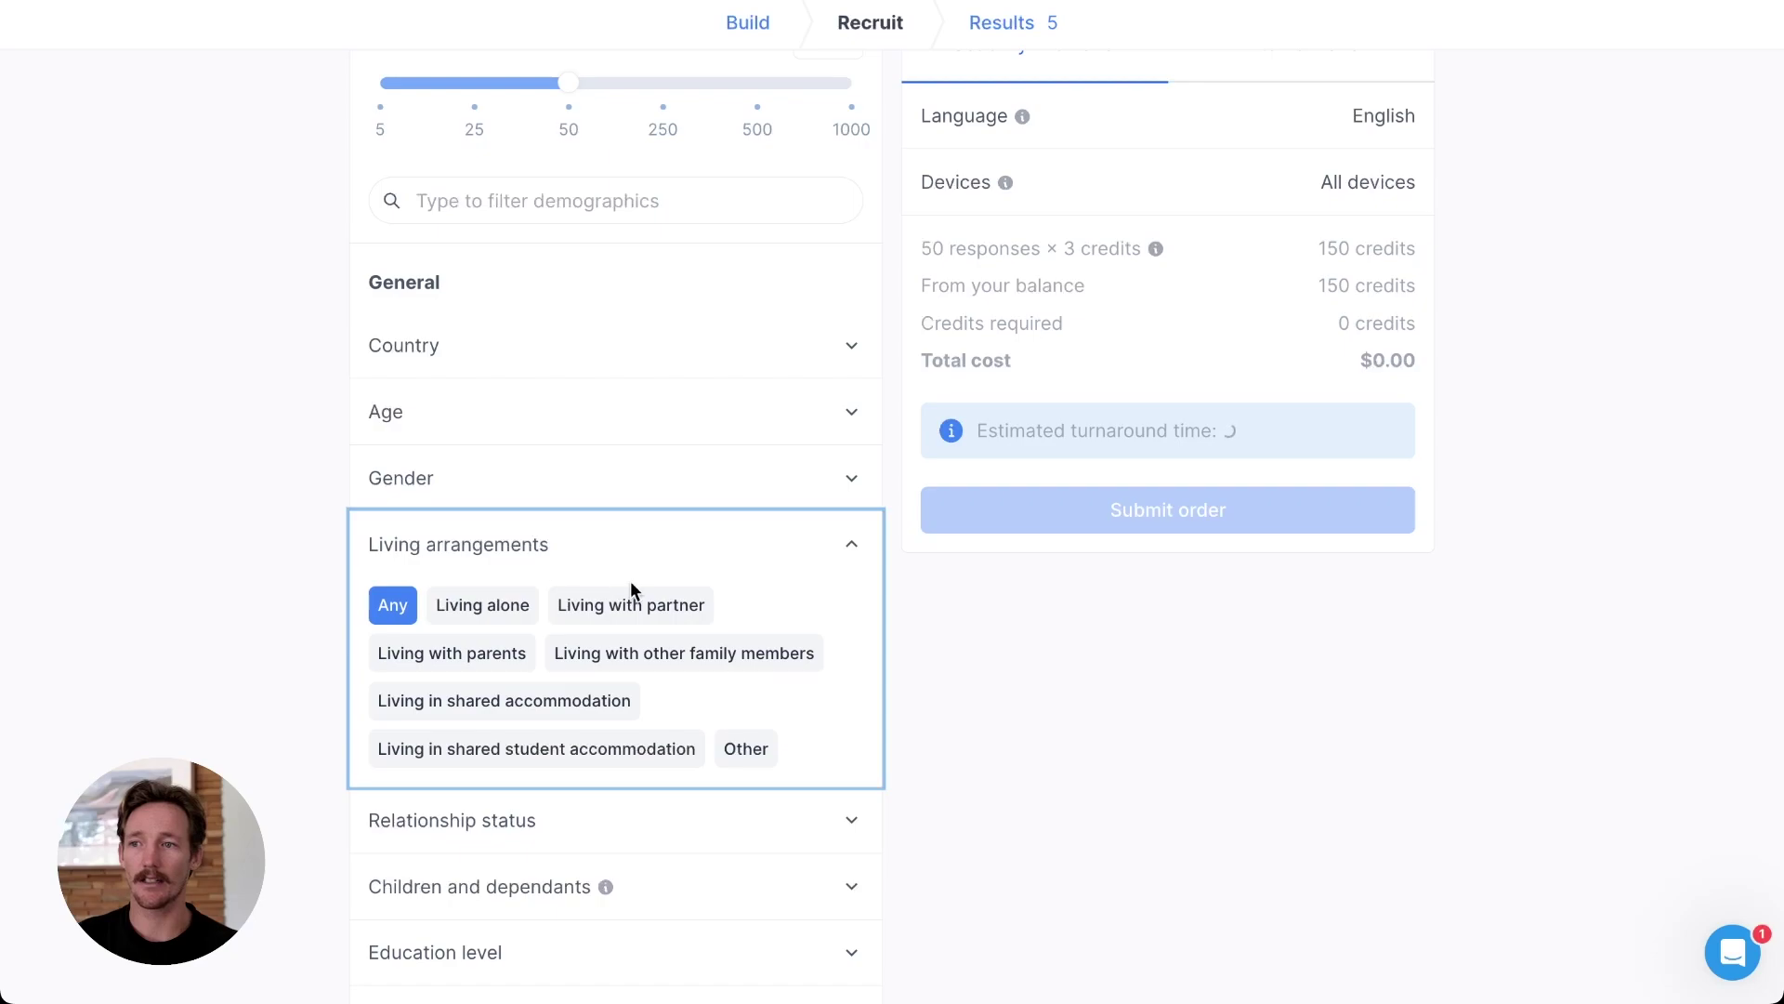
{"action": "left_click", "coordinate": [635, 609]}
- Set the number of participants to 59 and go to the test's Results
{"action": "scroll", "coordinate": [1157, 743], "scroll_direction": "up", "scroll_amount": 3}
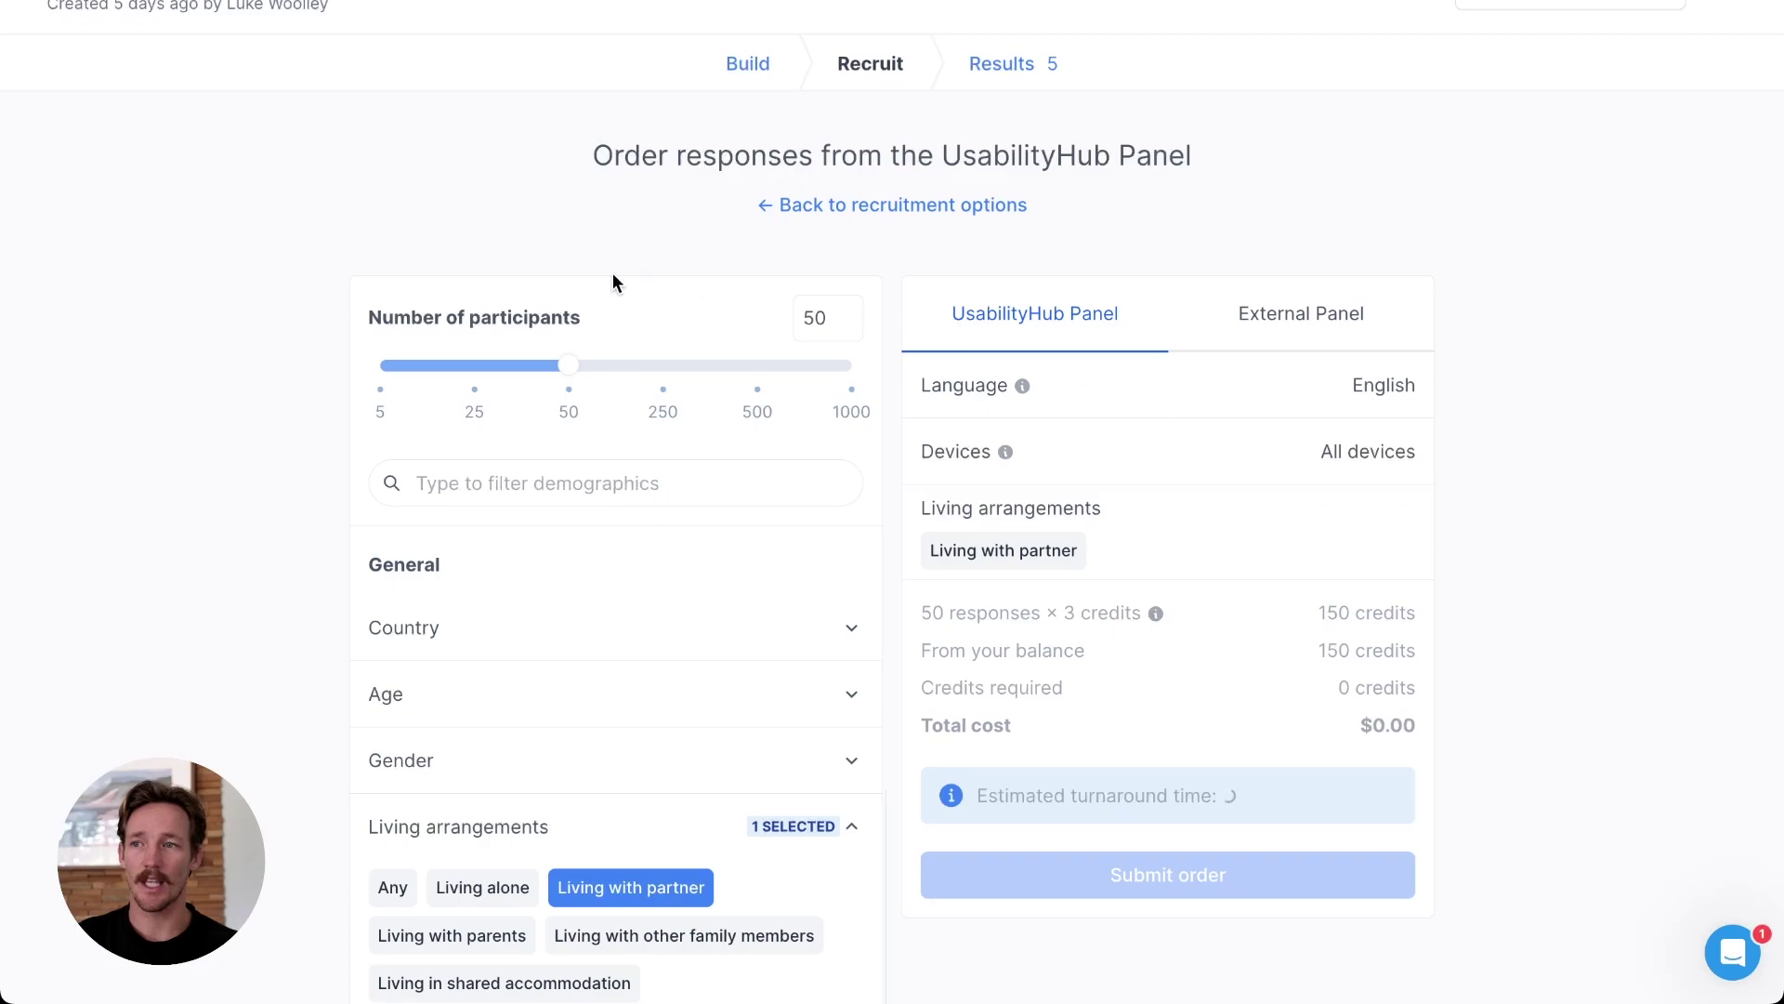
{"action": "left_click_drag", "start_coordinate": [564, 379], "coordinate": [455, 384]}
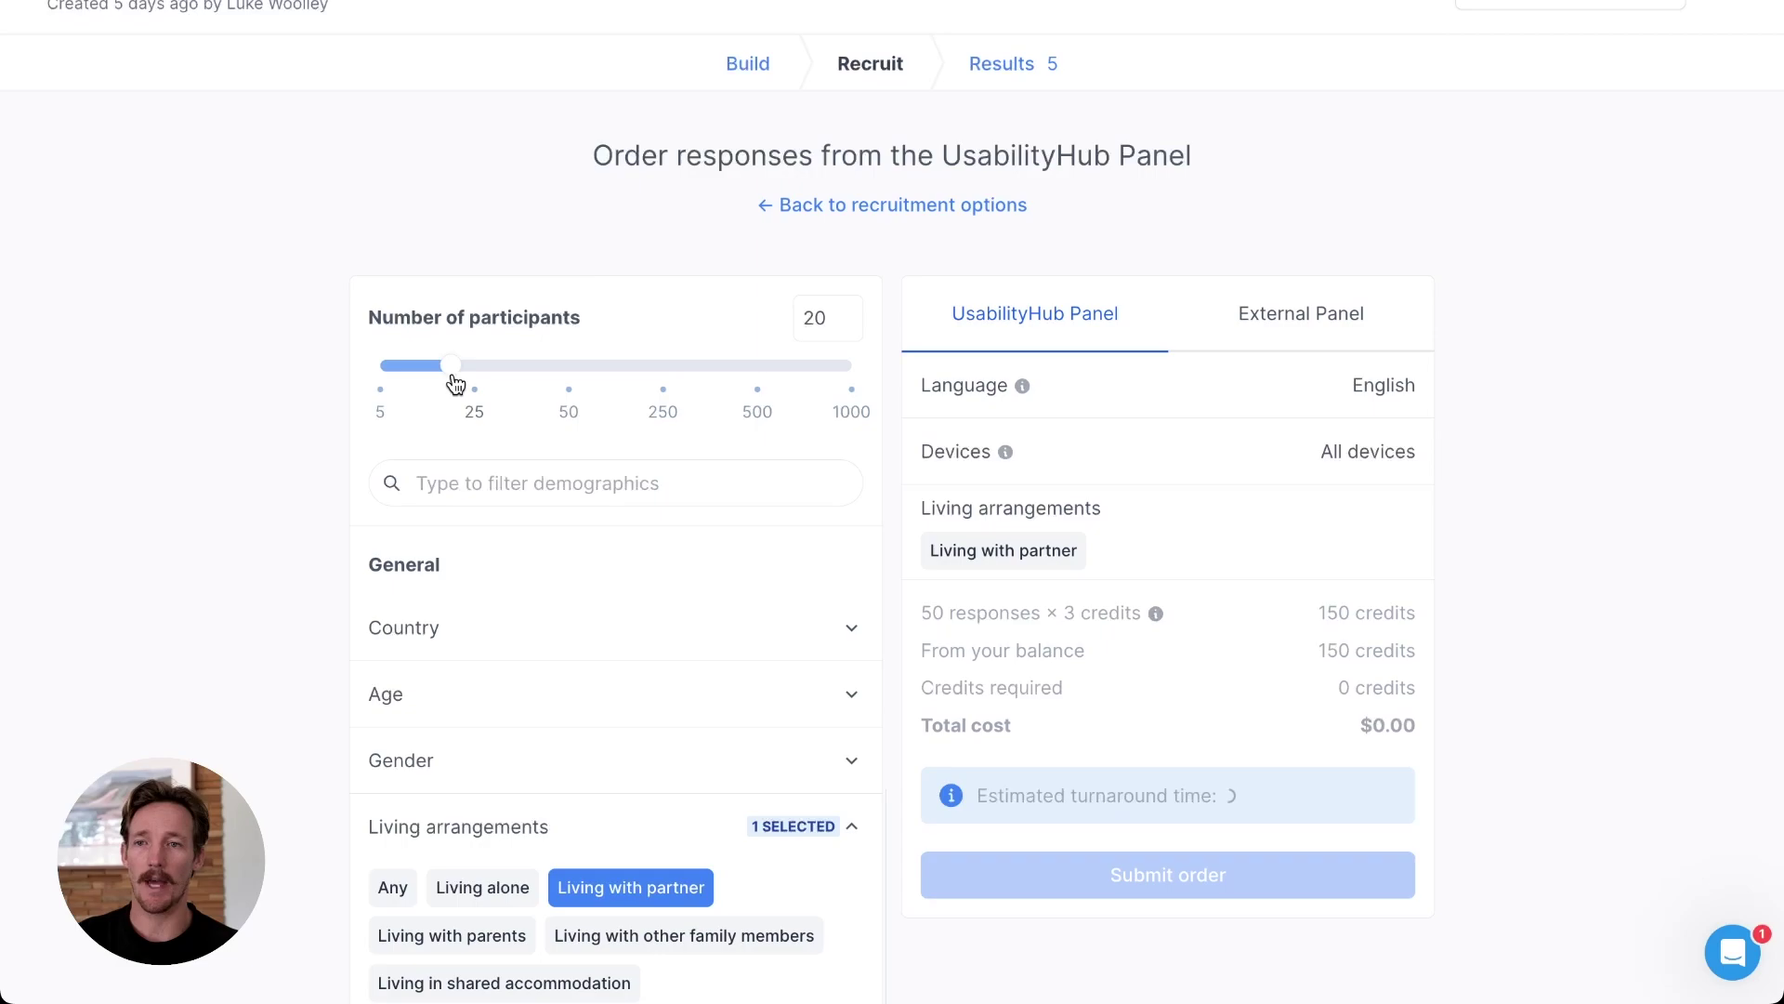
{"action": "left_click_drag", "start_coordinate": [456, 373], "coordinate": [576, 375]}
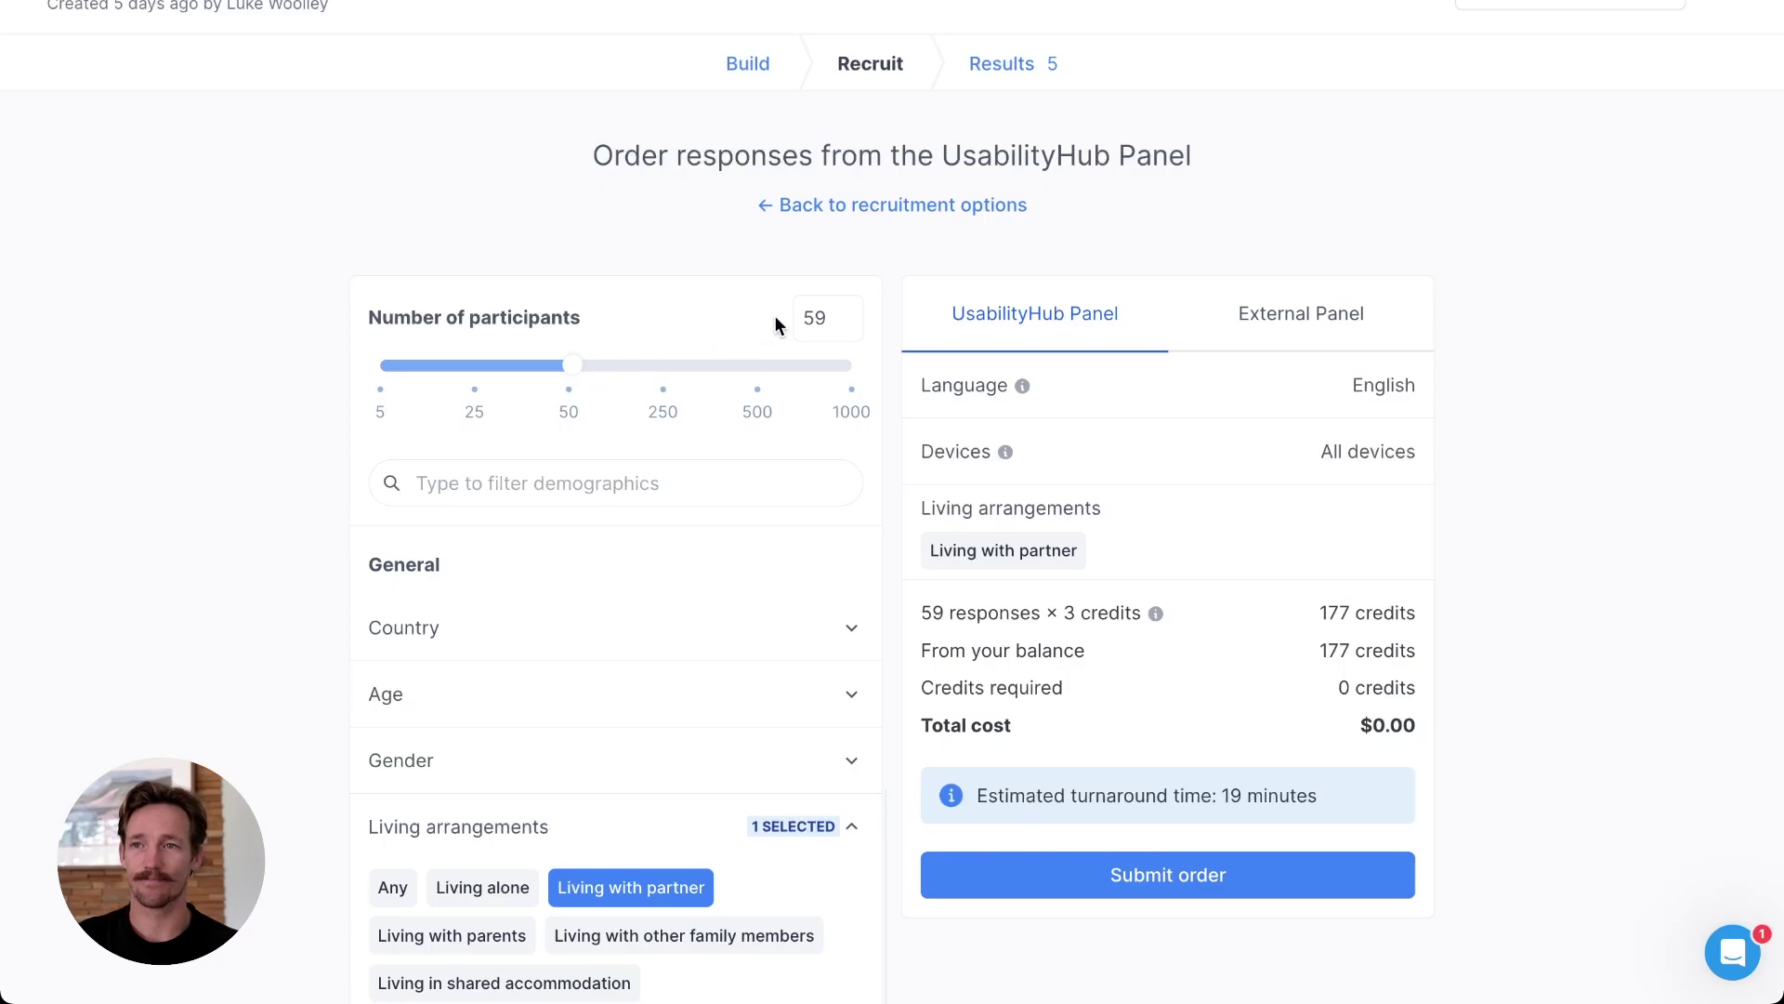
{"action": "left_click", "coordinate": [1017, 62]}
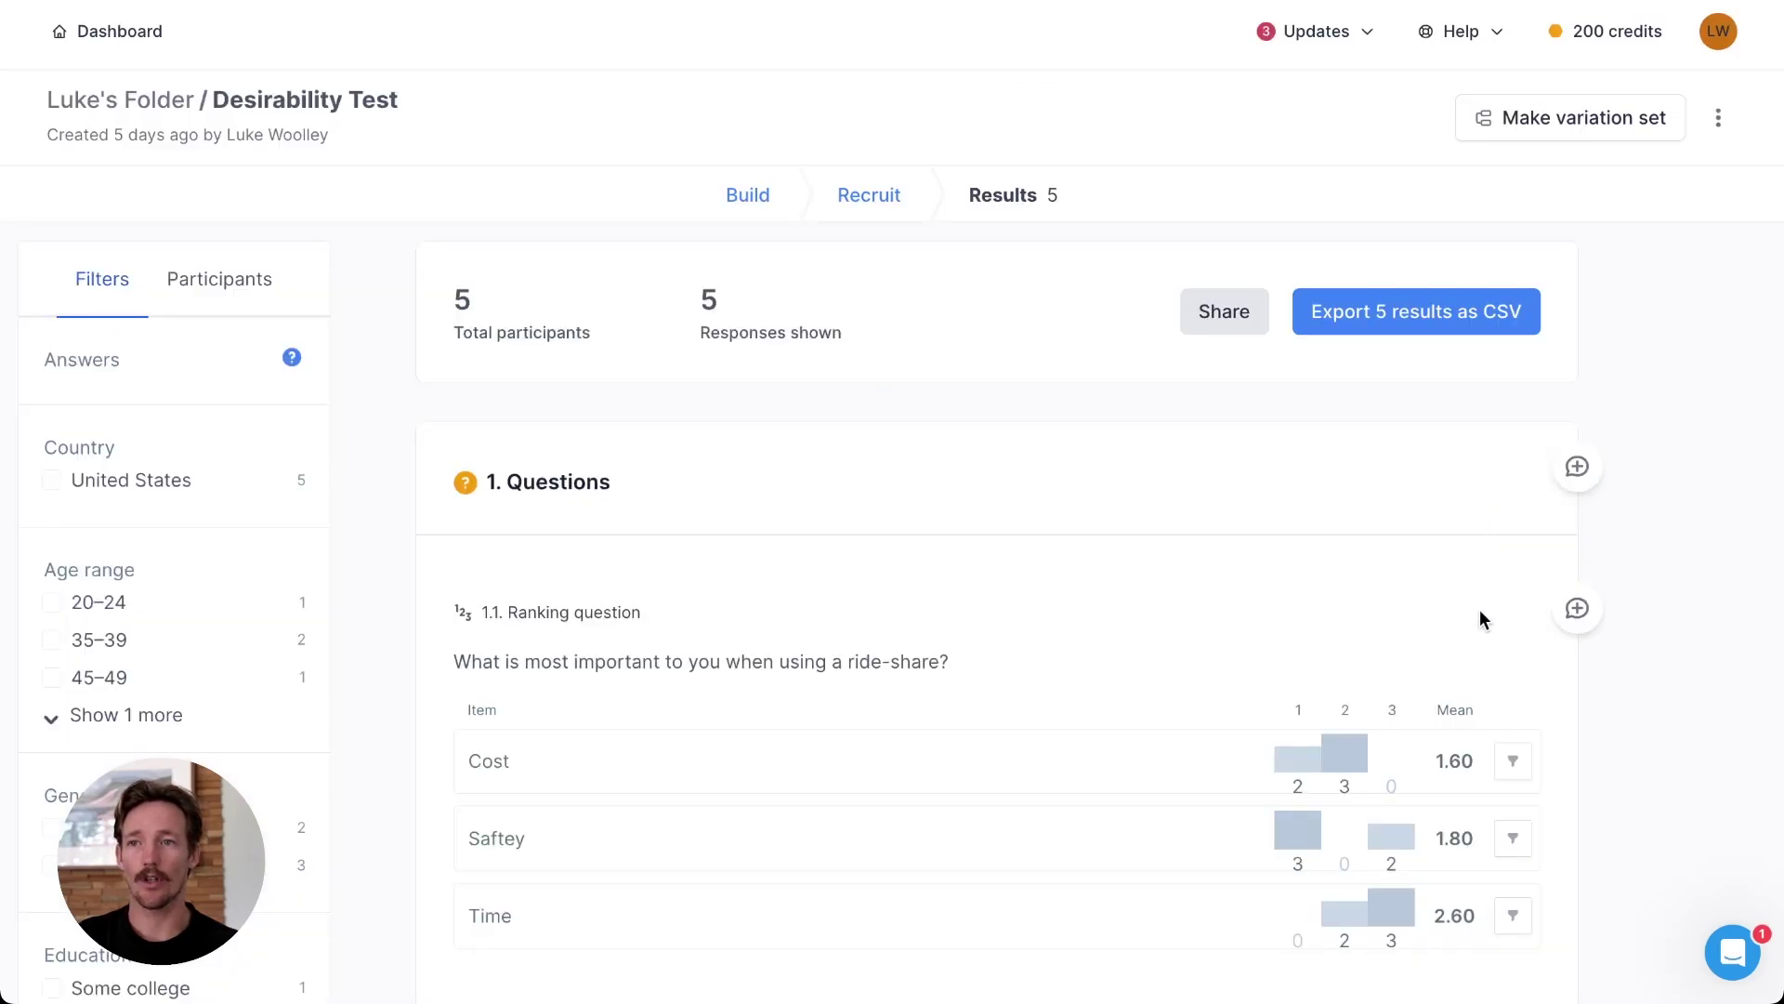
- Scroll through the results from the ride-share ranking question down to the prototype test
{"action": "scroll", "coordinate": [992, 511], "scroll_direction": "down", "scroll_amount": 2}
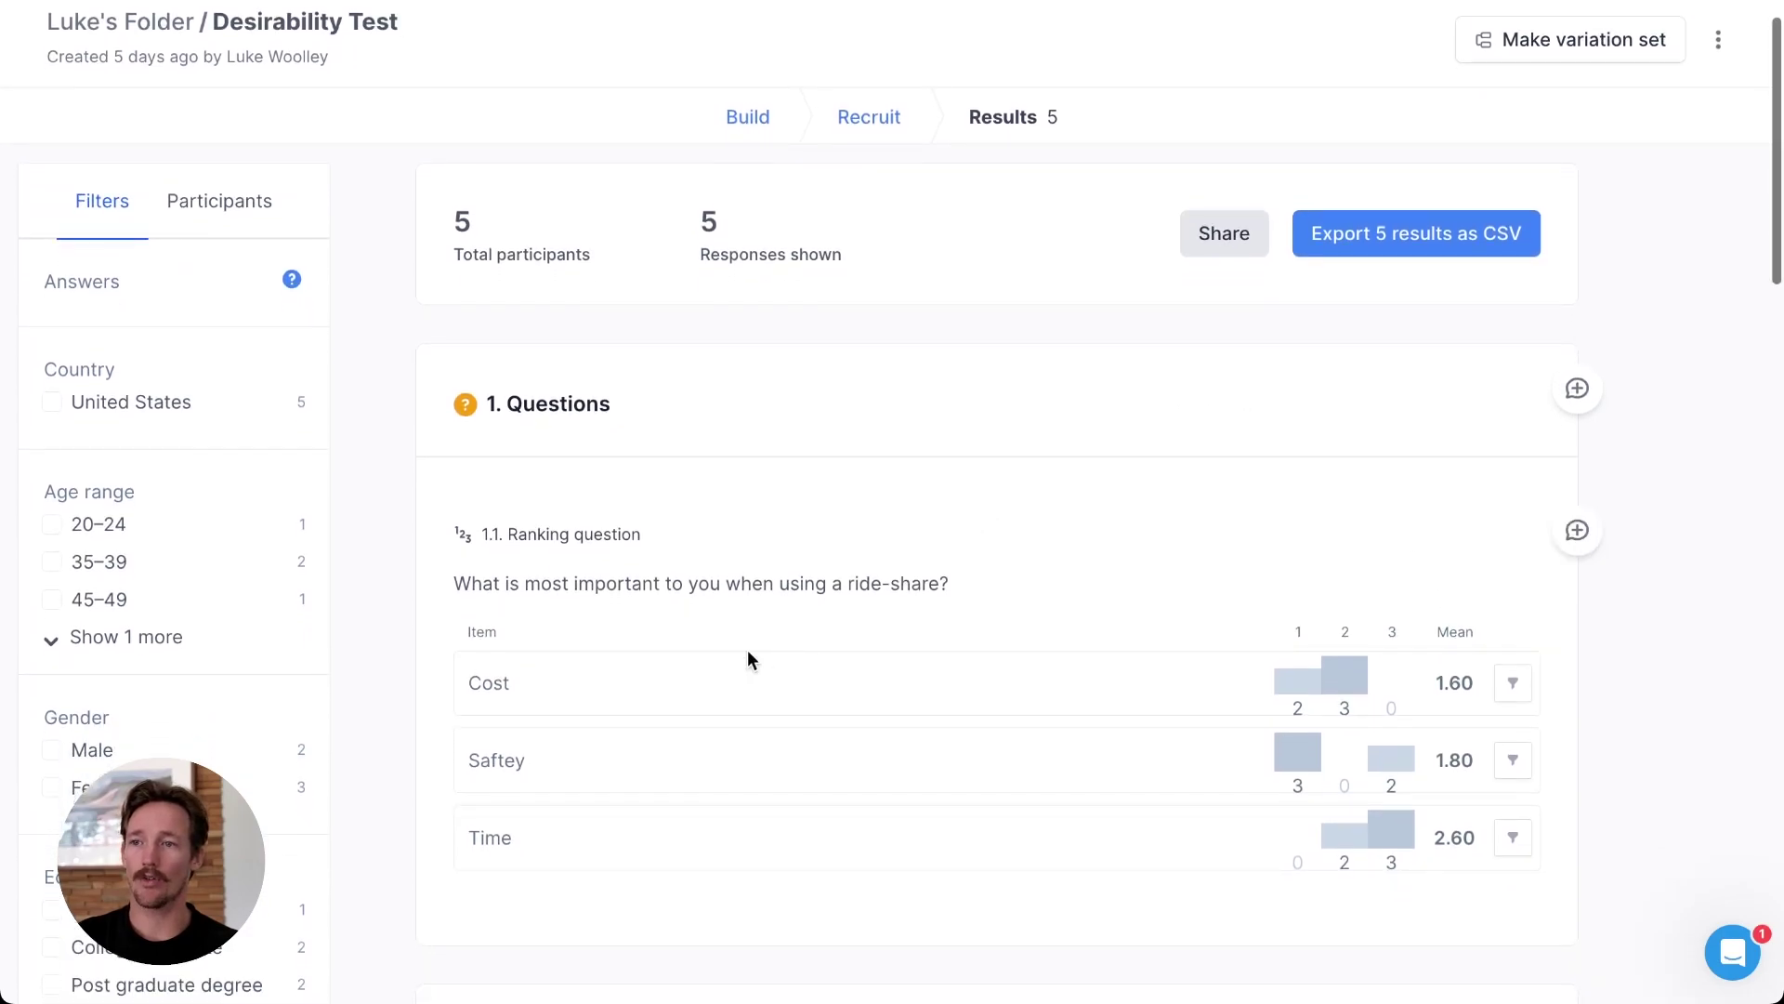
{"action": "scroll", "coordinate": [748, 657], "scroll_direction": "down", "scroll_amount": 1}
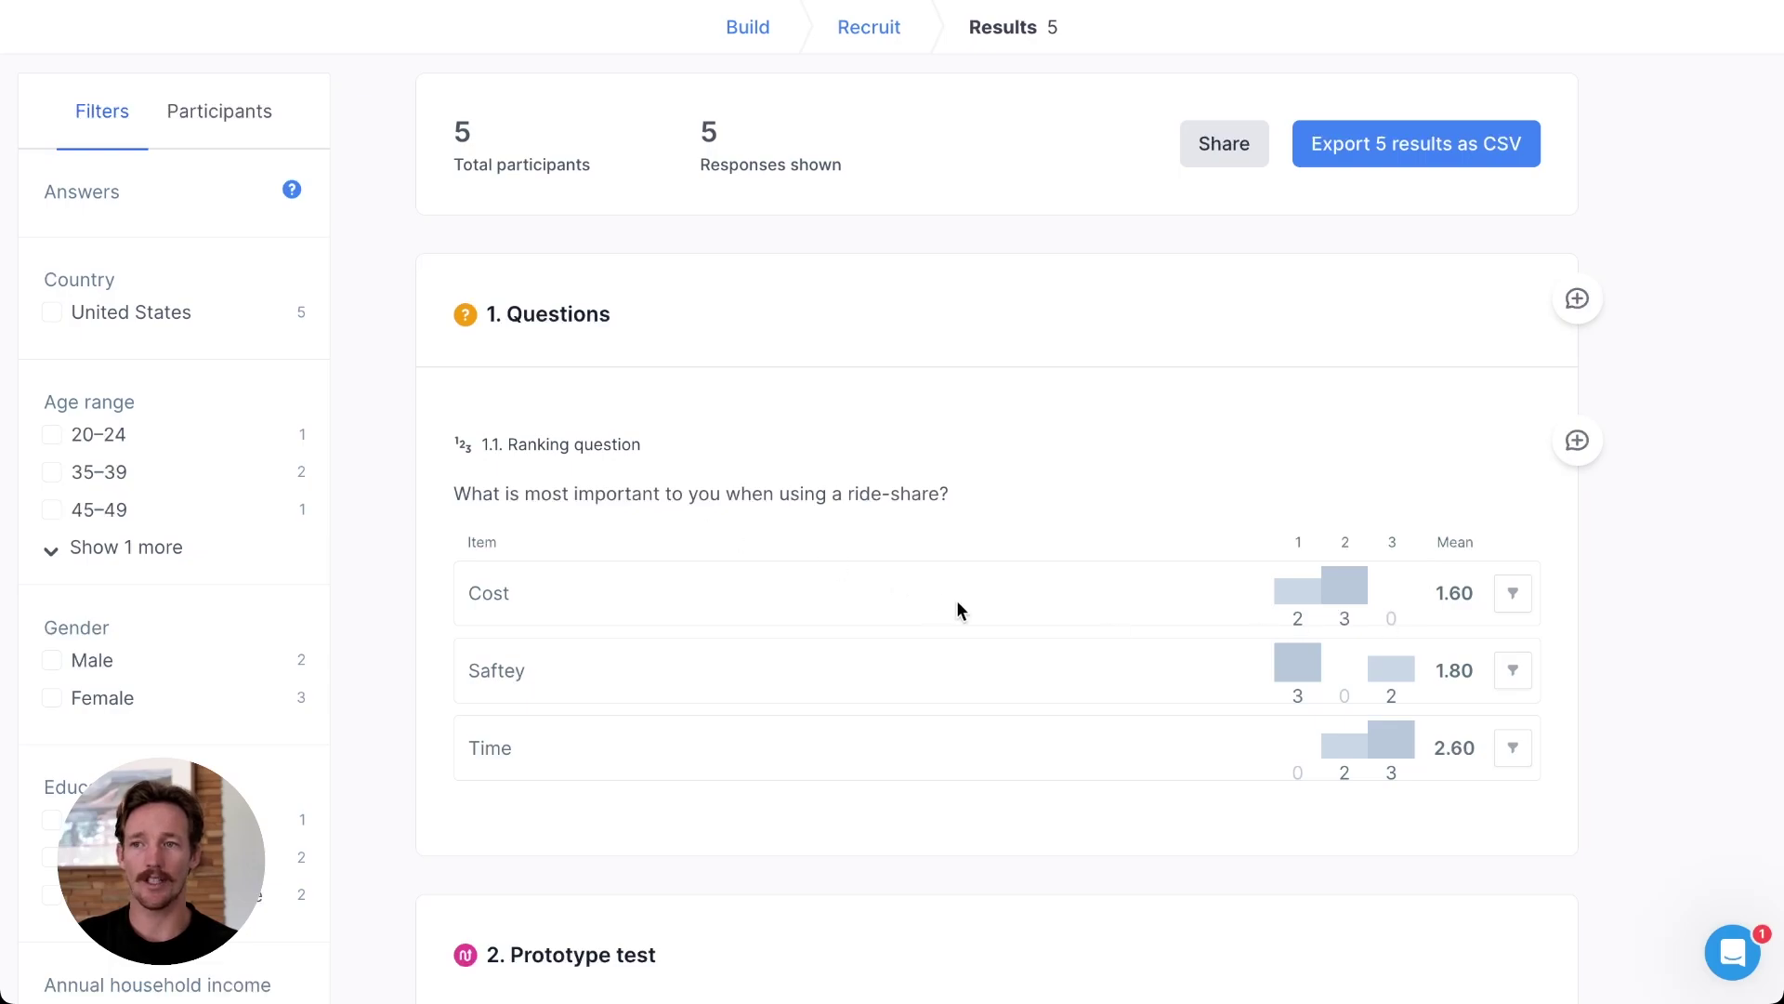
{"action": "scroll", "coordinate": [956, 605], "scroll_direction": "down", "scroll_amount": 2}
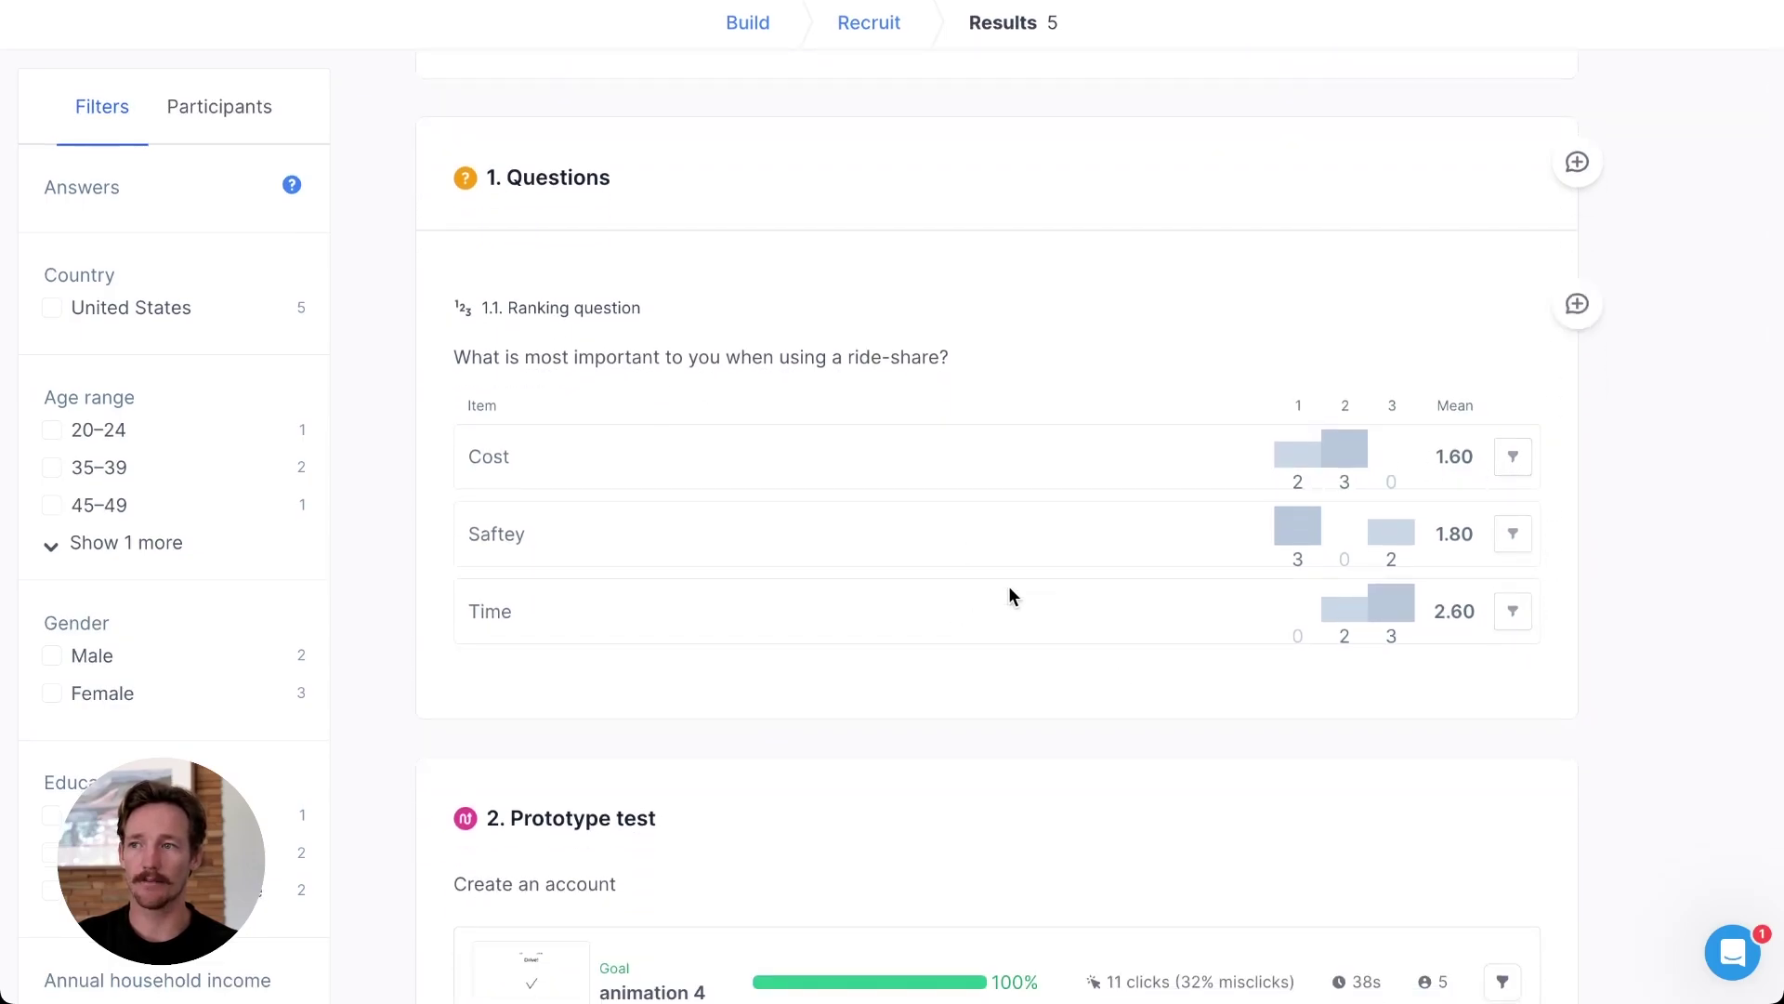
{"action": "scroll", "coordinate": [1009, 595], "scroll_direction": "down", "scroll_amount": 5}
{"action": "scroll", "coordinate": [1009, 595], "scroll_direction": "down", "scroll_amount": 1}
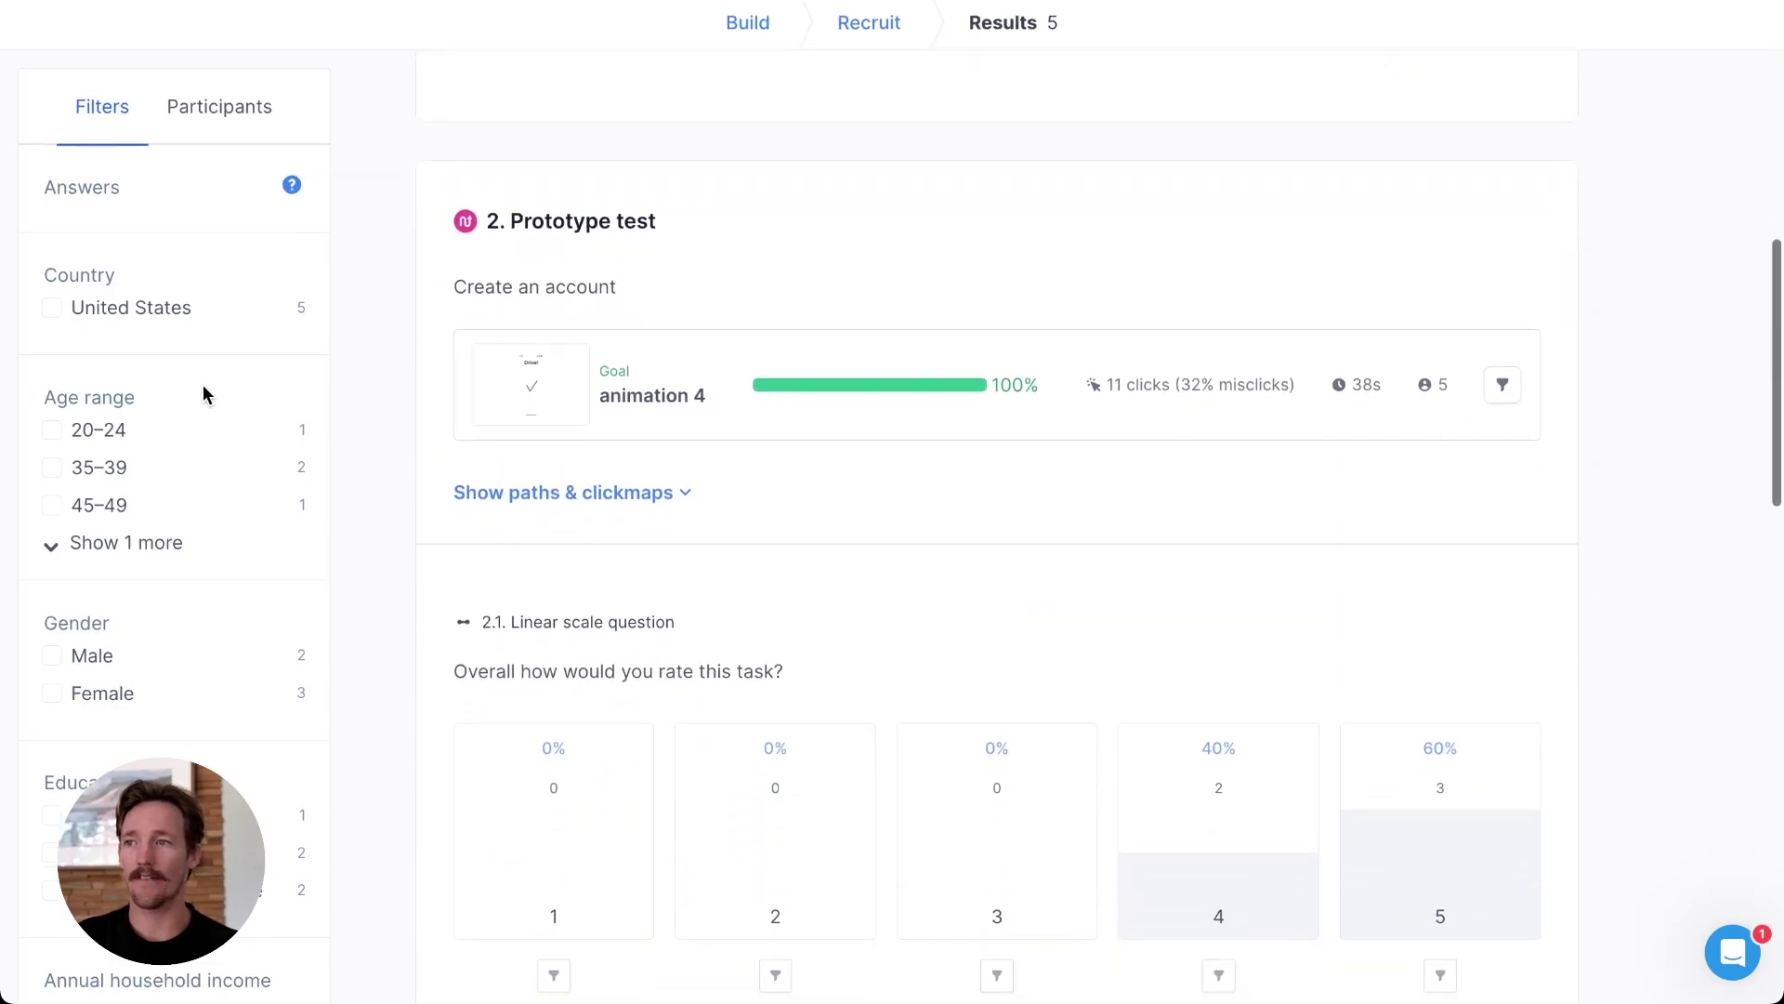
{"action": "scroll", "coordinate": [195, 465], "scroll_direction": "down", "scroll_amount": 1}
{"action": "scroll", "coordinate": [189, 654], "scroll_direction": "down", "scroll_amount": 5}
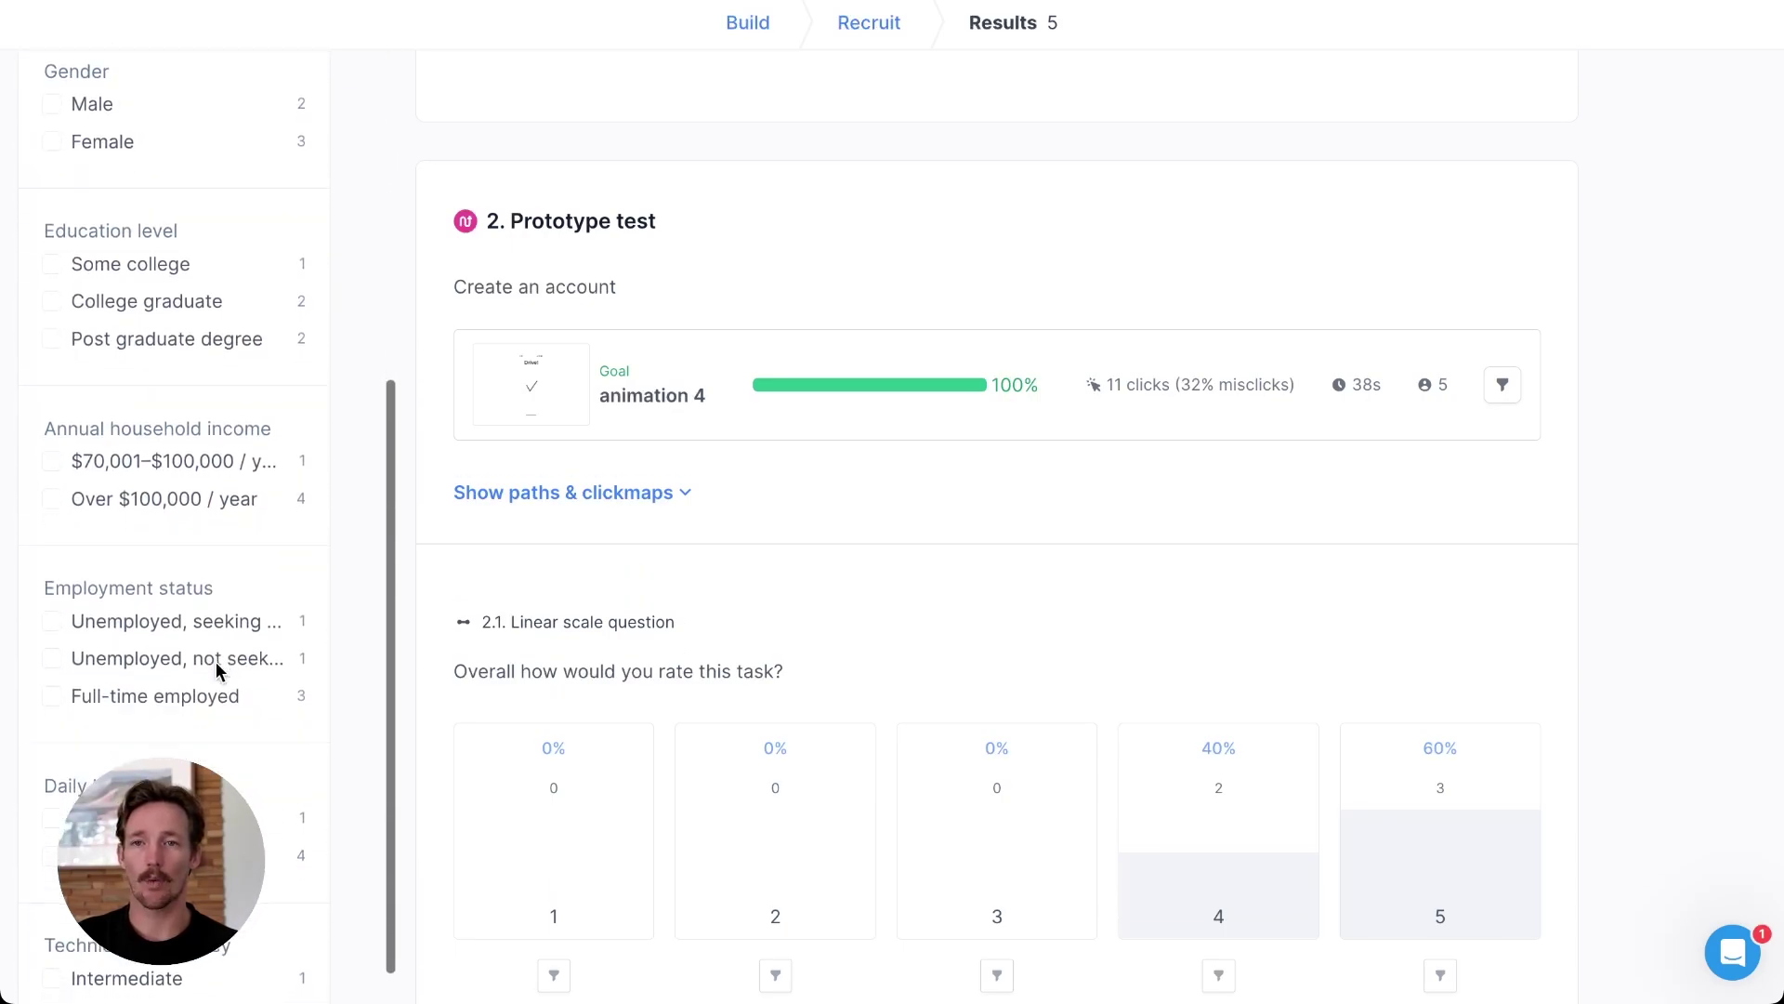
{"action": "scroll", "coordinate": [216, 661], "scroll_direction": "up", "scroll_amount": 2}
{"action": "scroll", "coordinate": [216, 662], "scroll_direction": "up", "scroll_amount": 4}
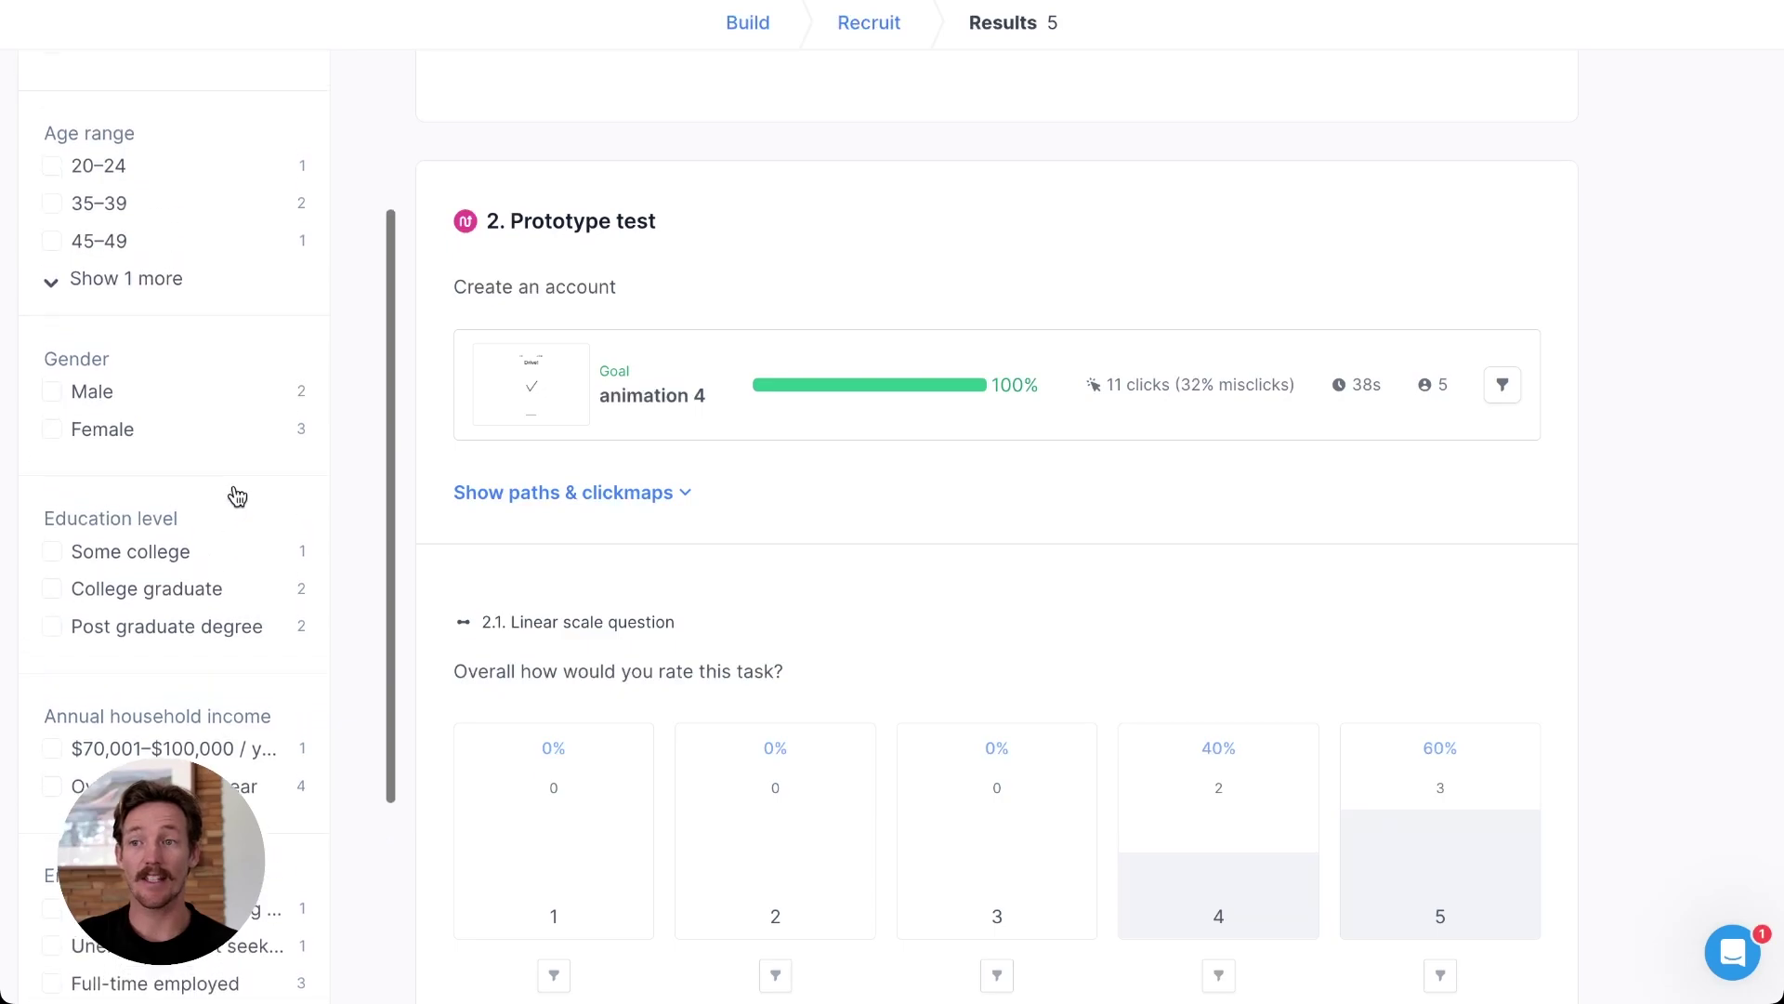
- Filter to ages 20–24 and 35–39, then clear the age filter to show all 5 participants
{"action": "left_click", "coordinate": [54, 289]}
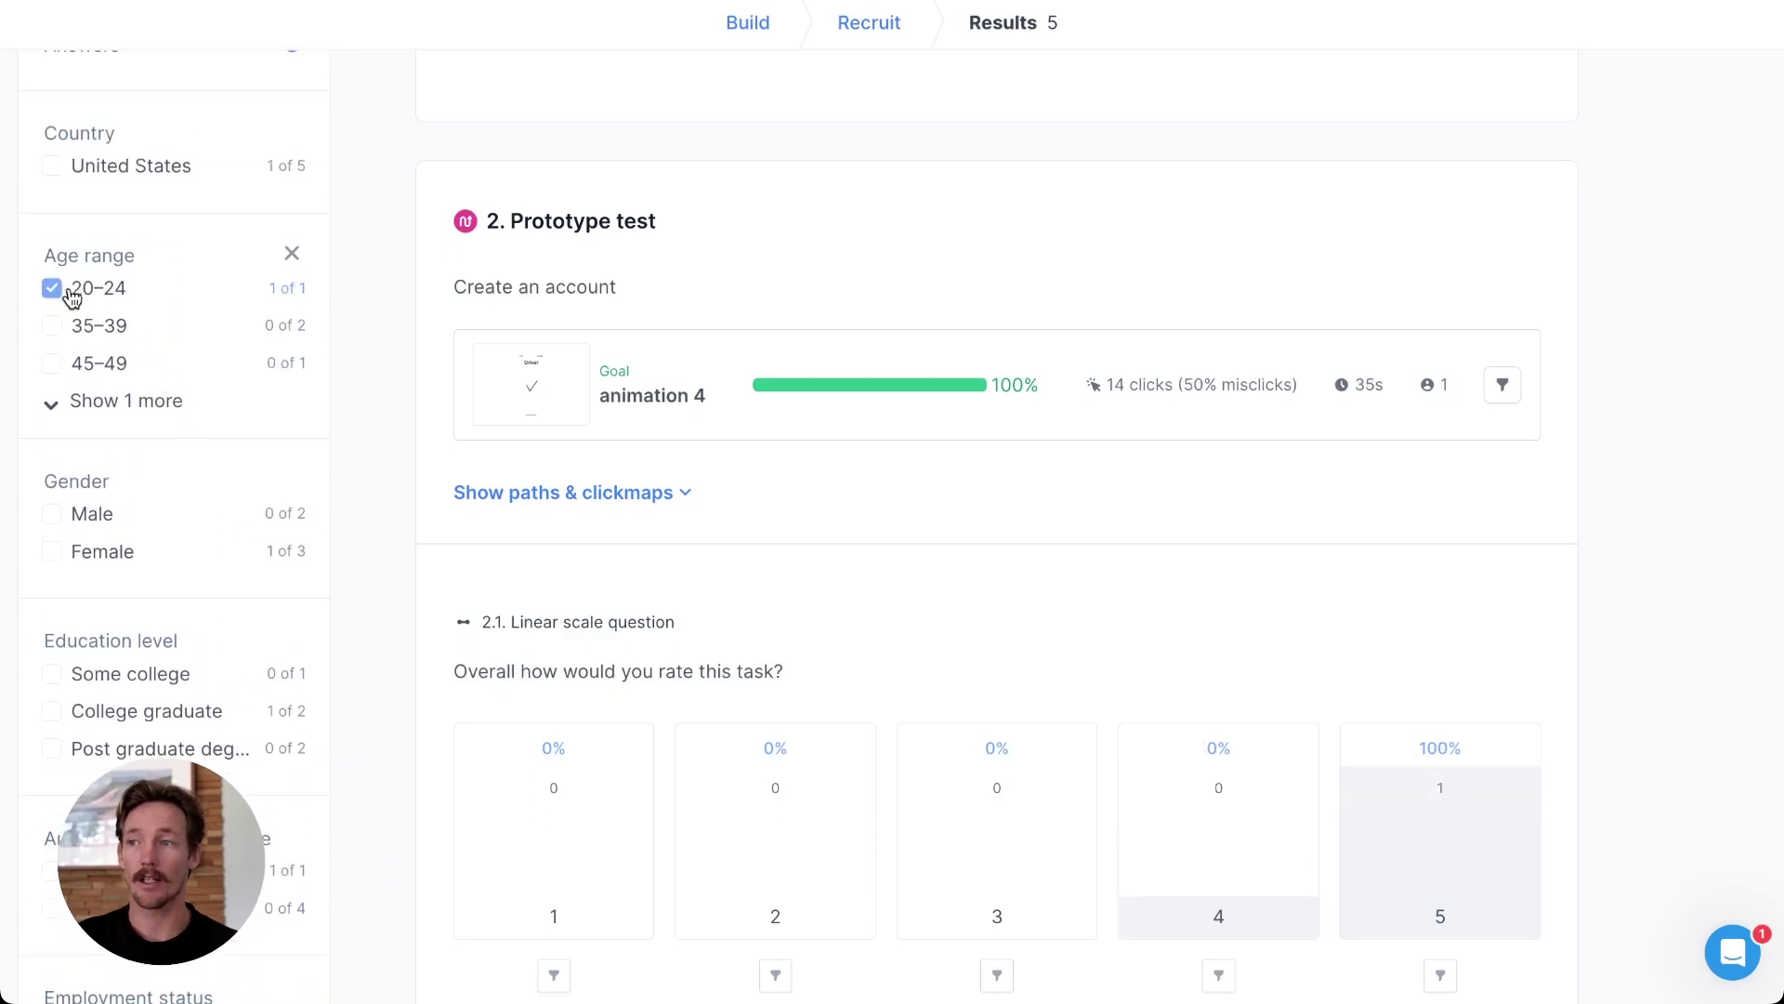
{"action": "left_click", "coordinate": [54, 327]}
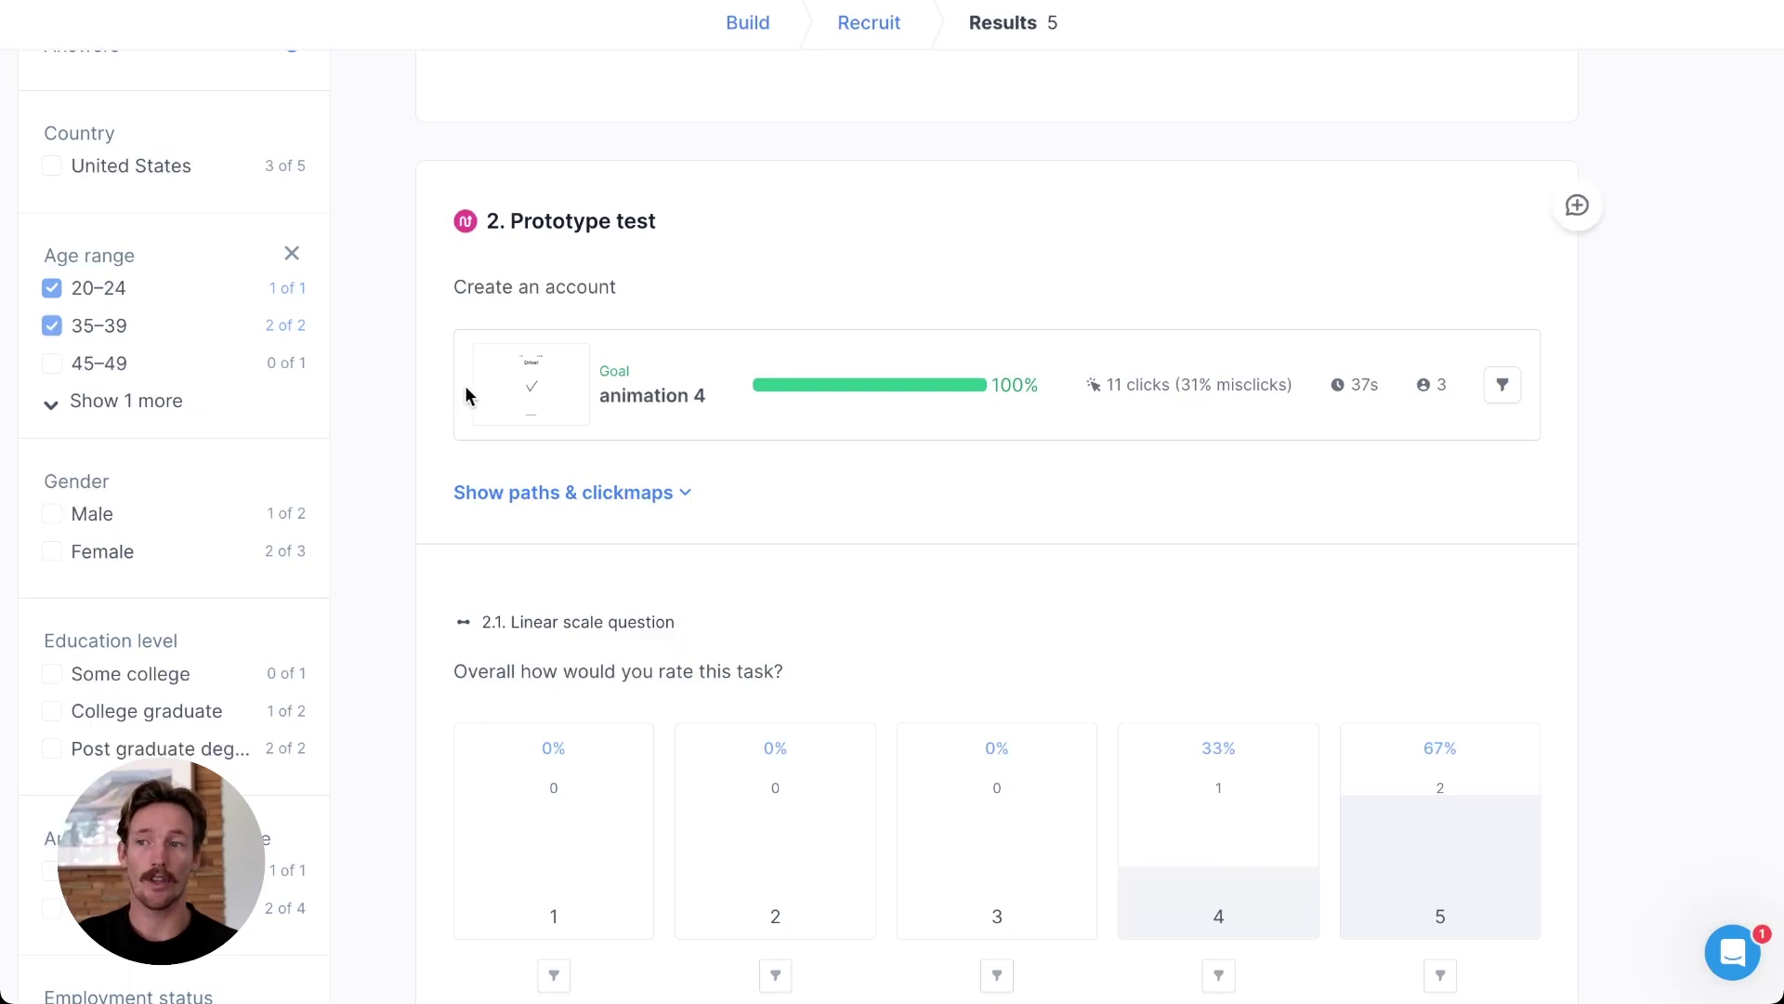
{"action": "scroll", "coordinate": [661, 414], "scroll_direction": "down", "scroll_amount": 1}
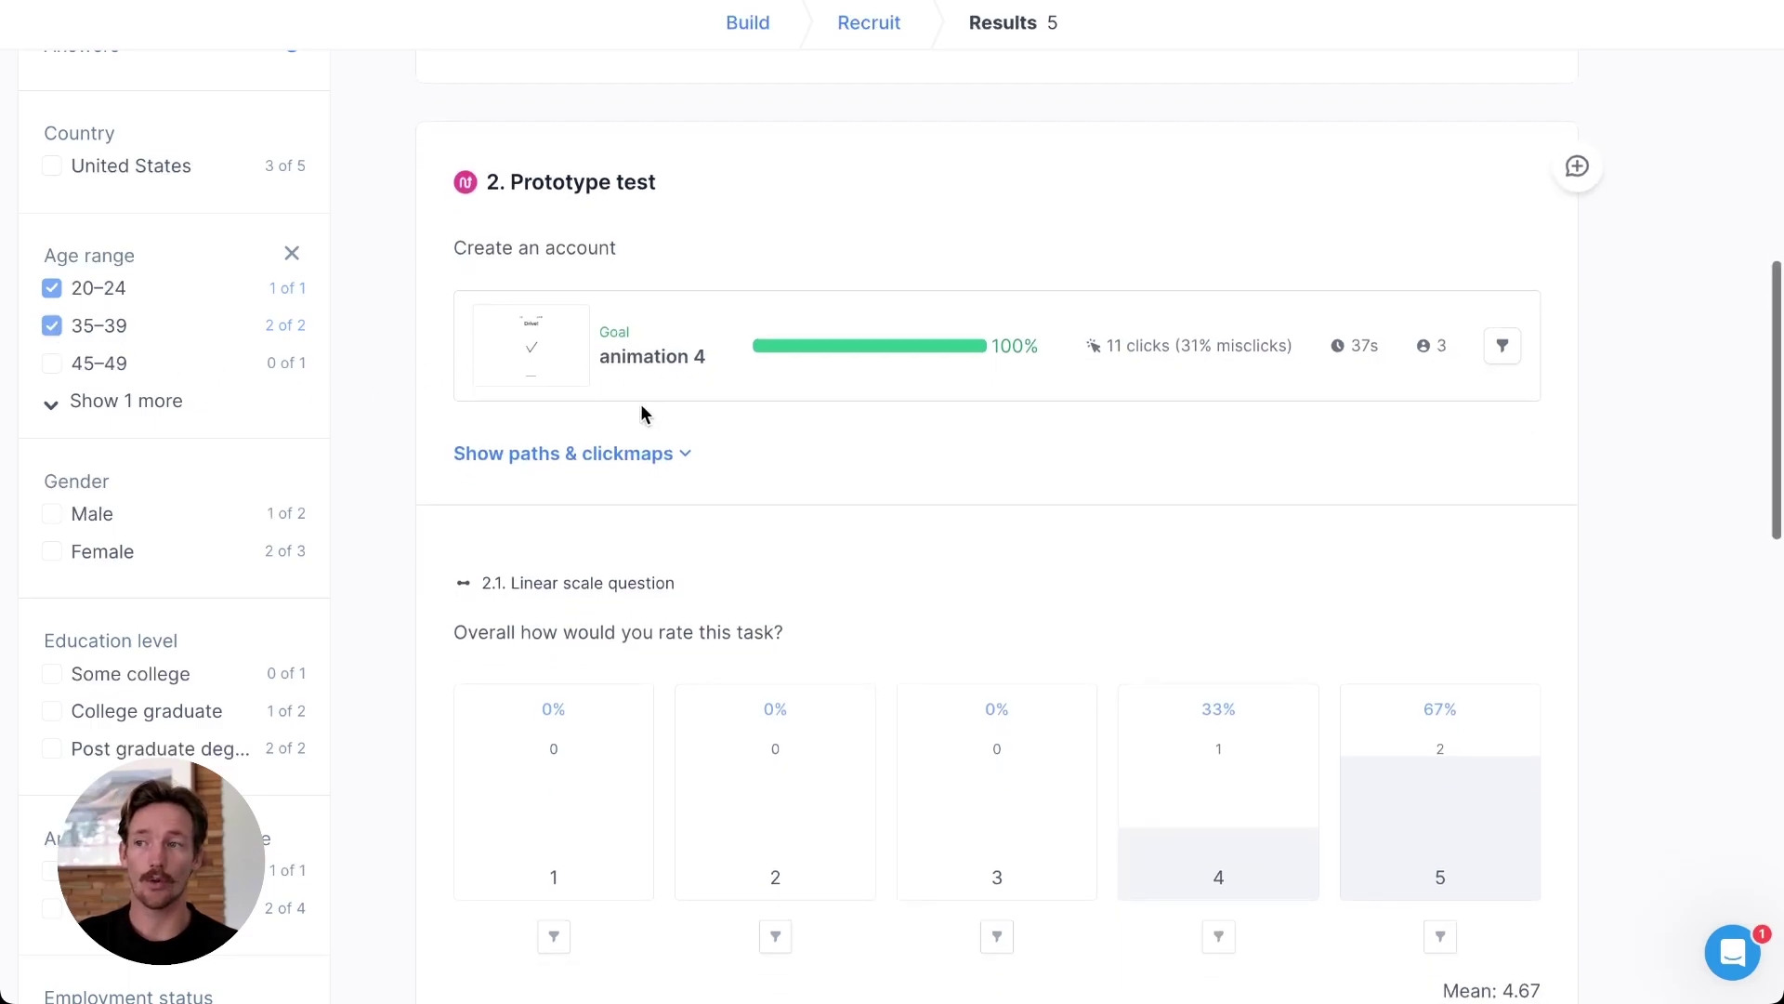
{"action": "left_click", "coordinate": [293, 264]}
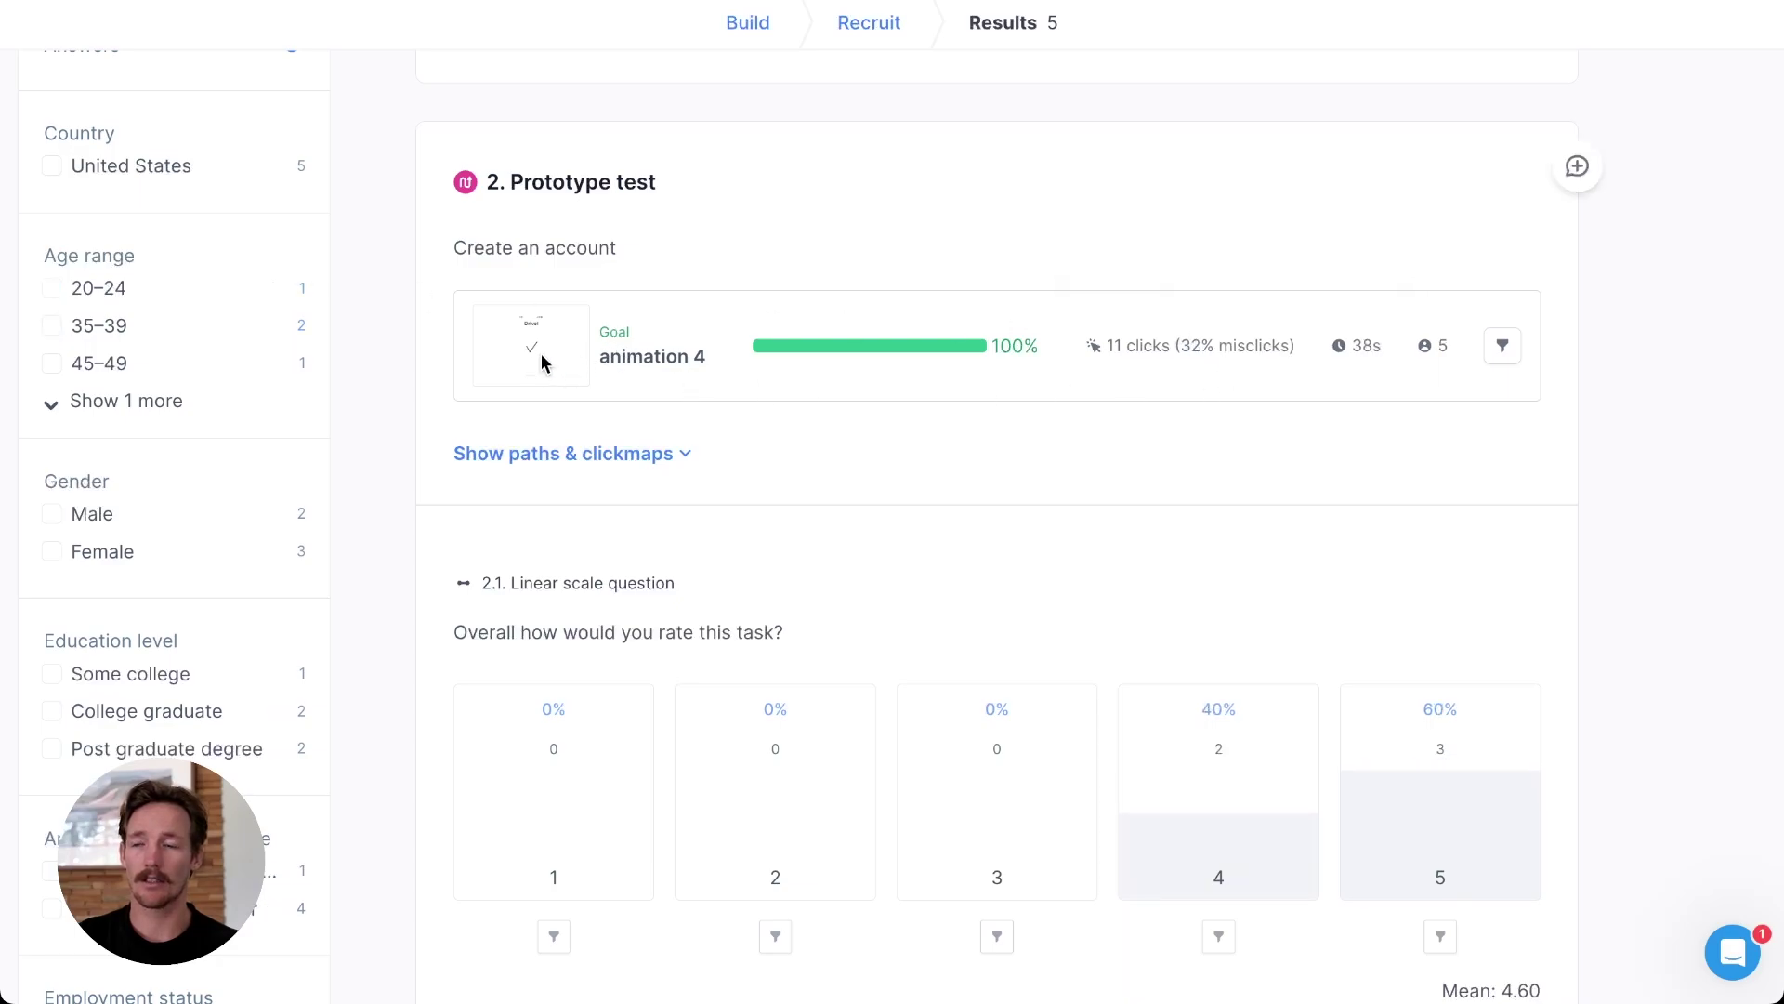
{"action": "mouse_move", "coordinate": [1156, 350]}
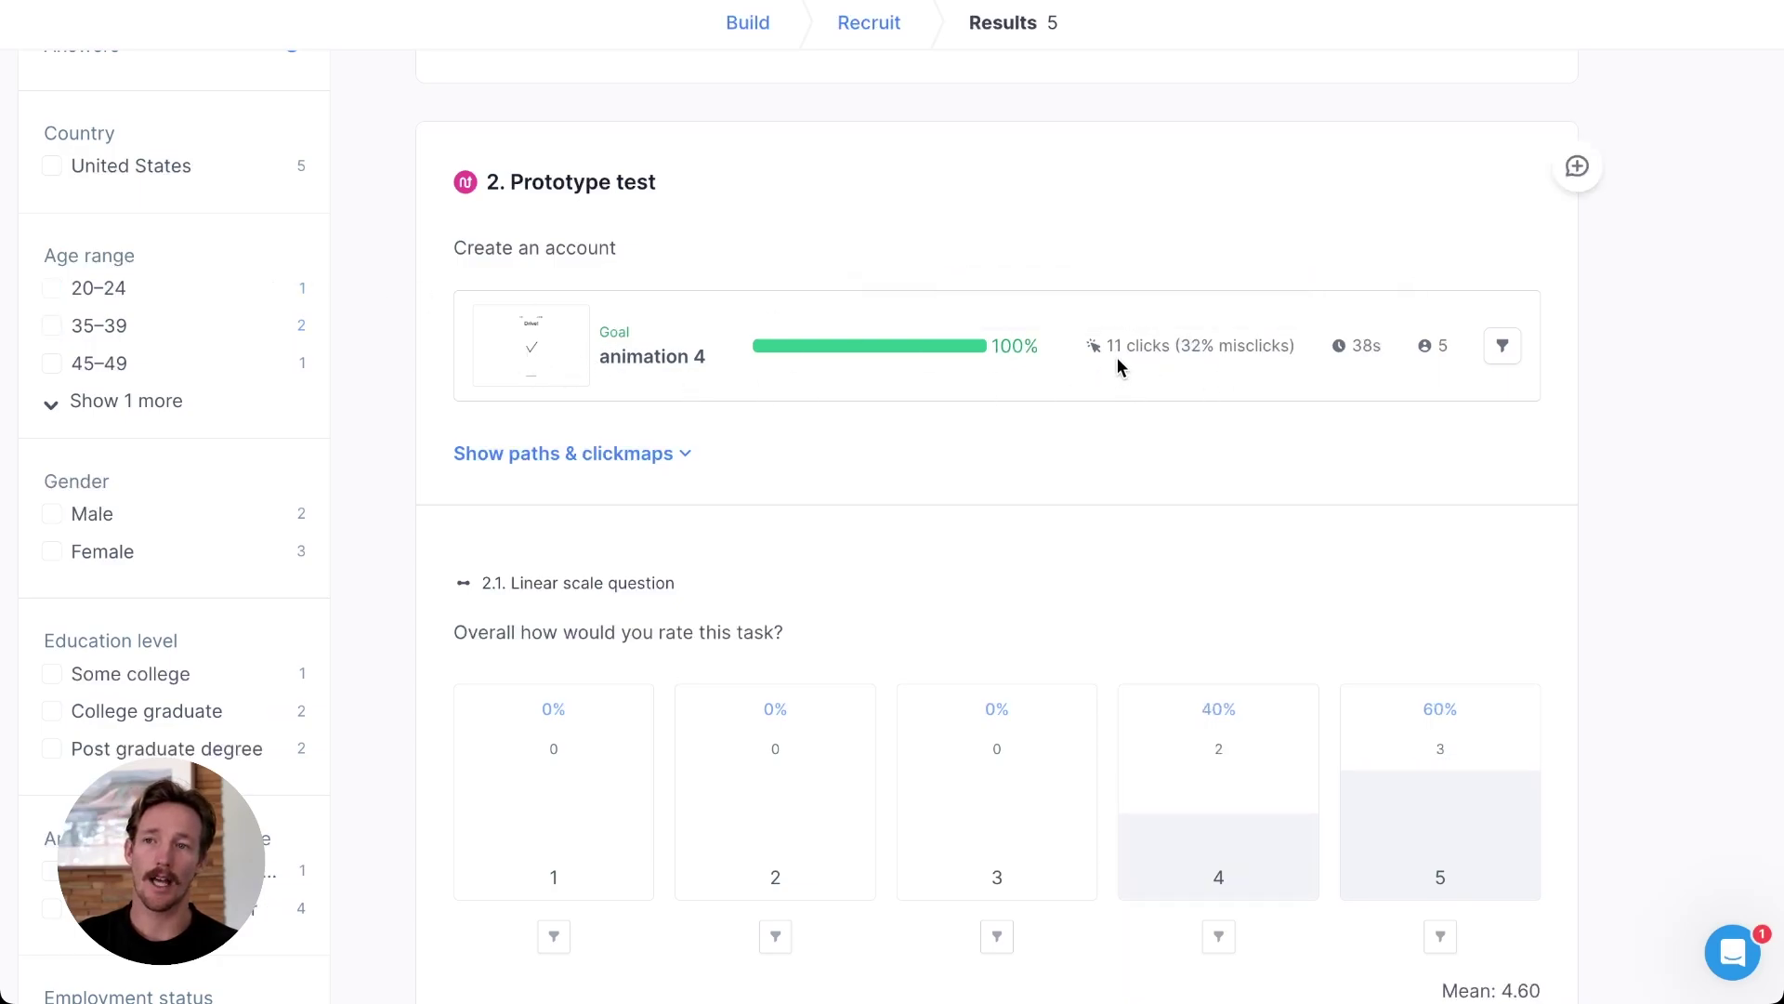
{"action": "mouse_move", "coordinate": [1181, 362]}
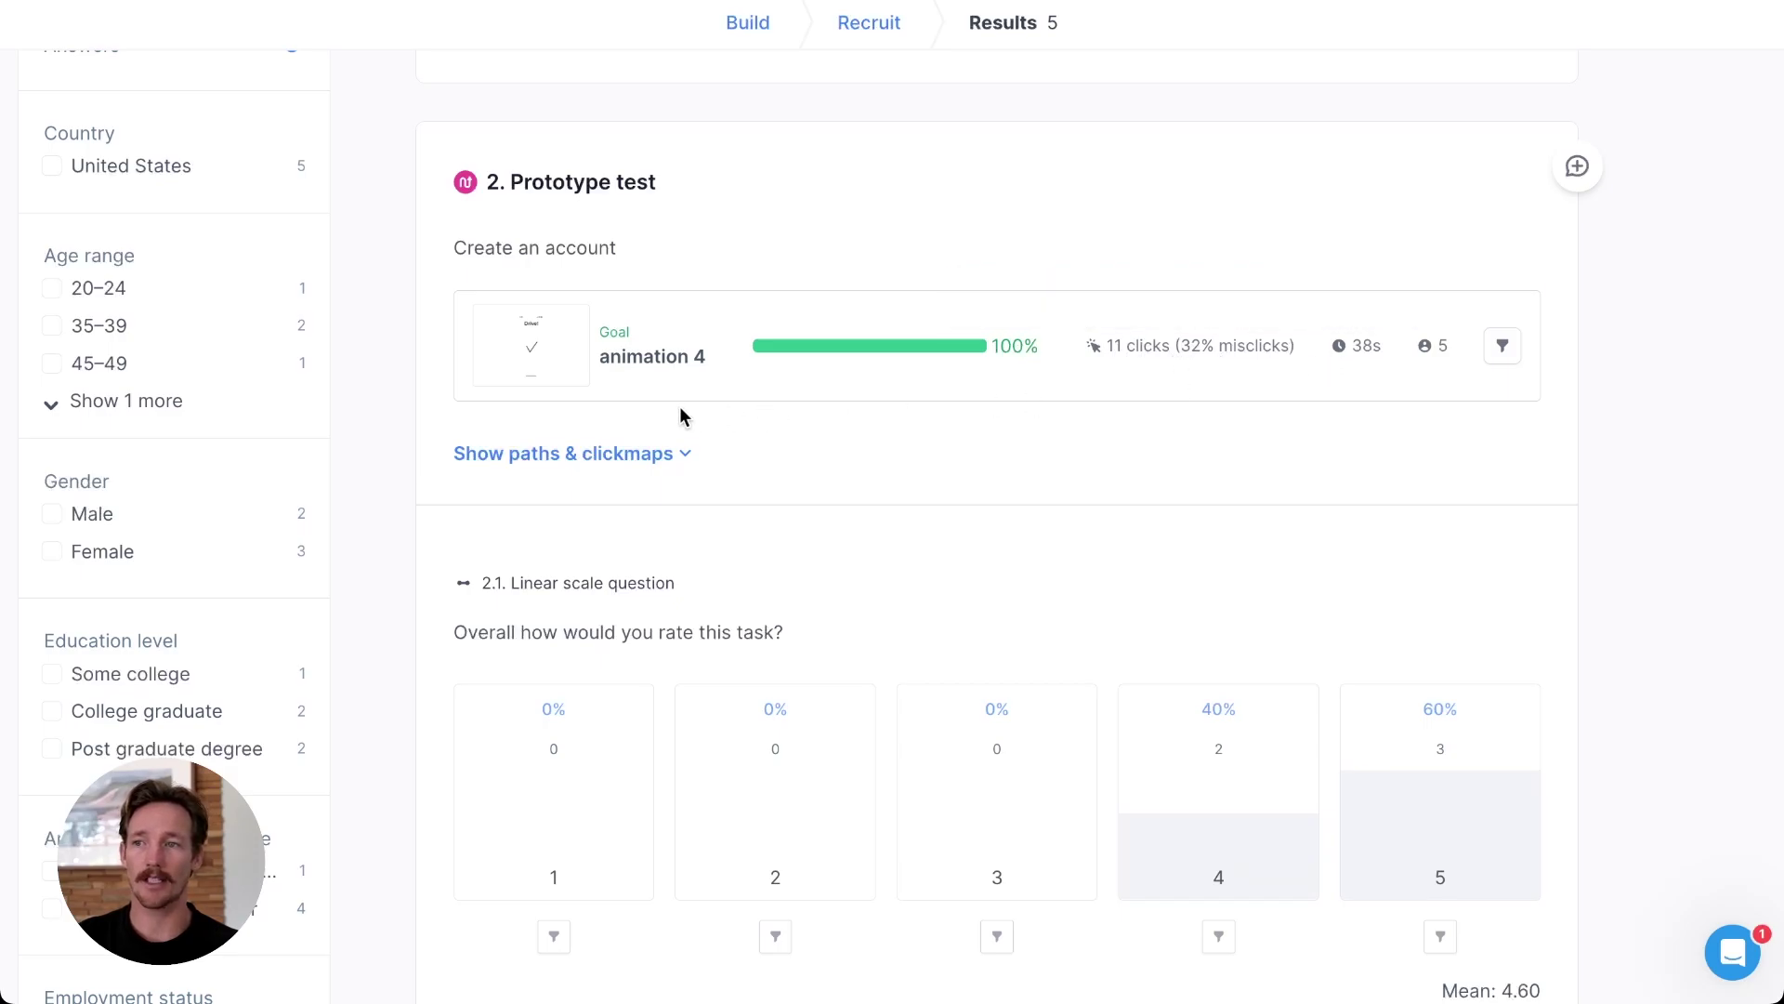
- View Path 1's main screen as a heat map of first clicks only, then close it
{"action": "left_click", "coordinate": [646, 451]}
{"action": "left_click", "coordinate": [1354, 796]}
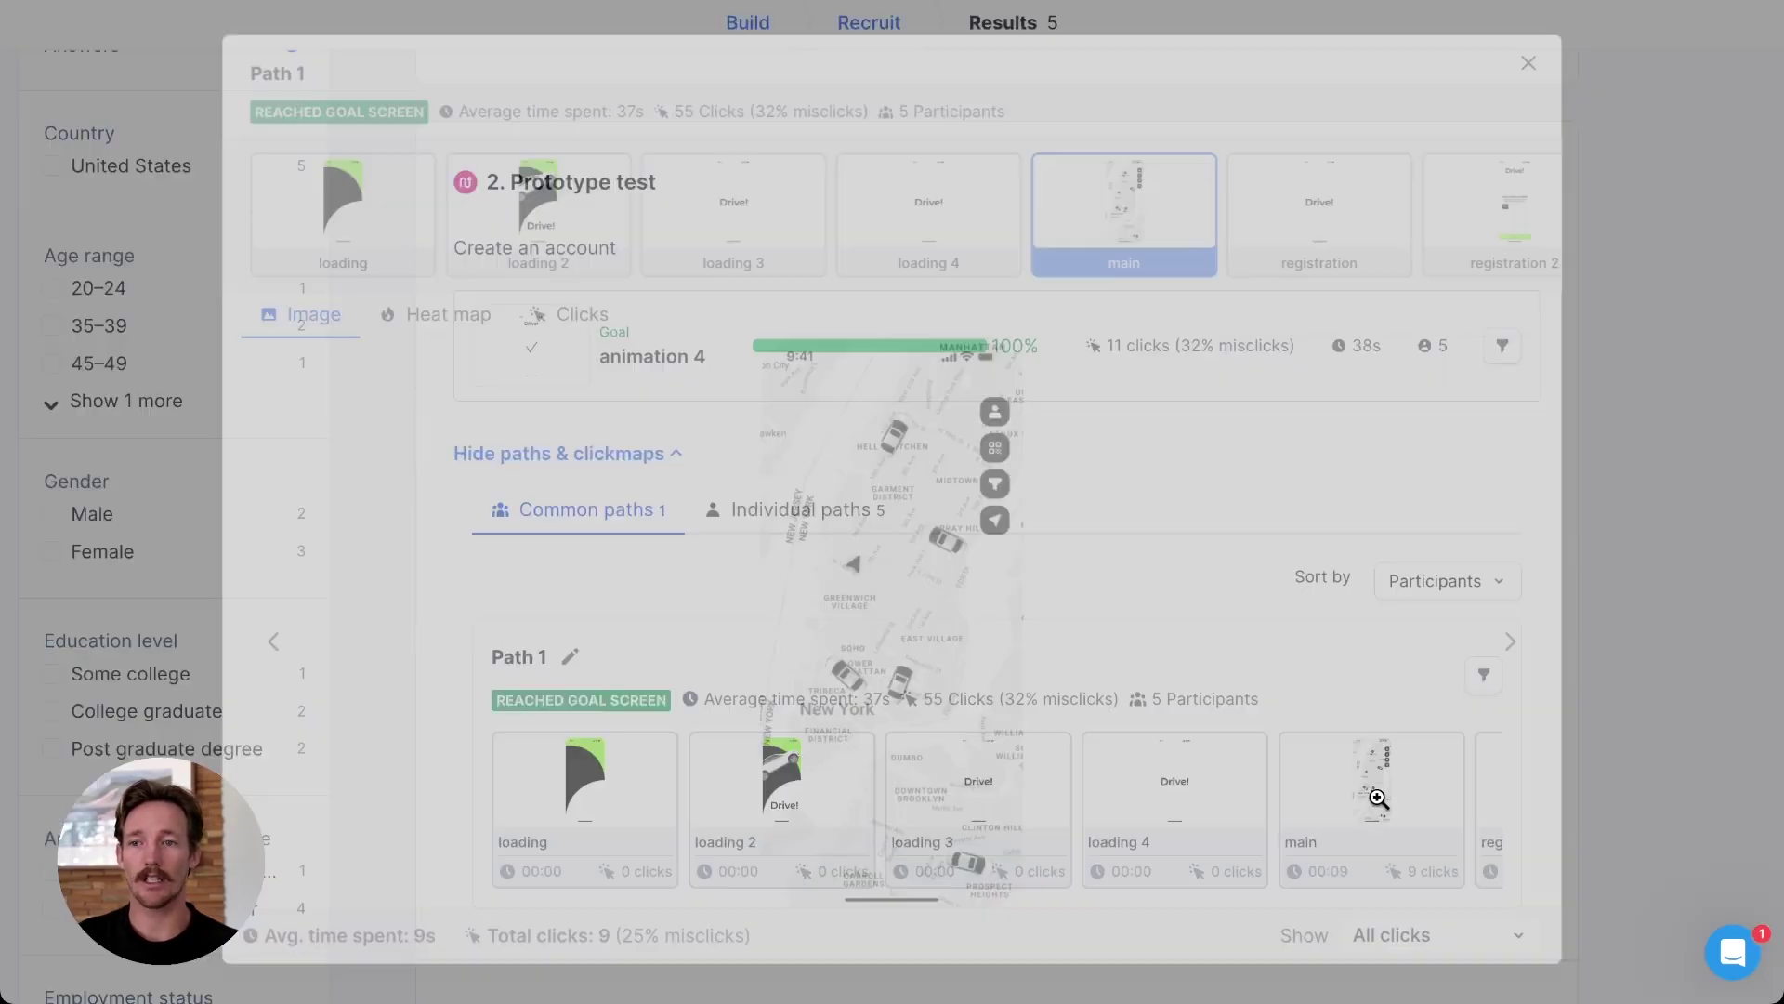
{"action": "left_click", "coordinate": [445, 312]}
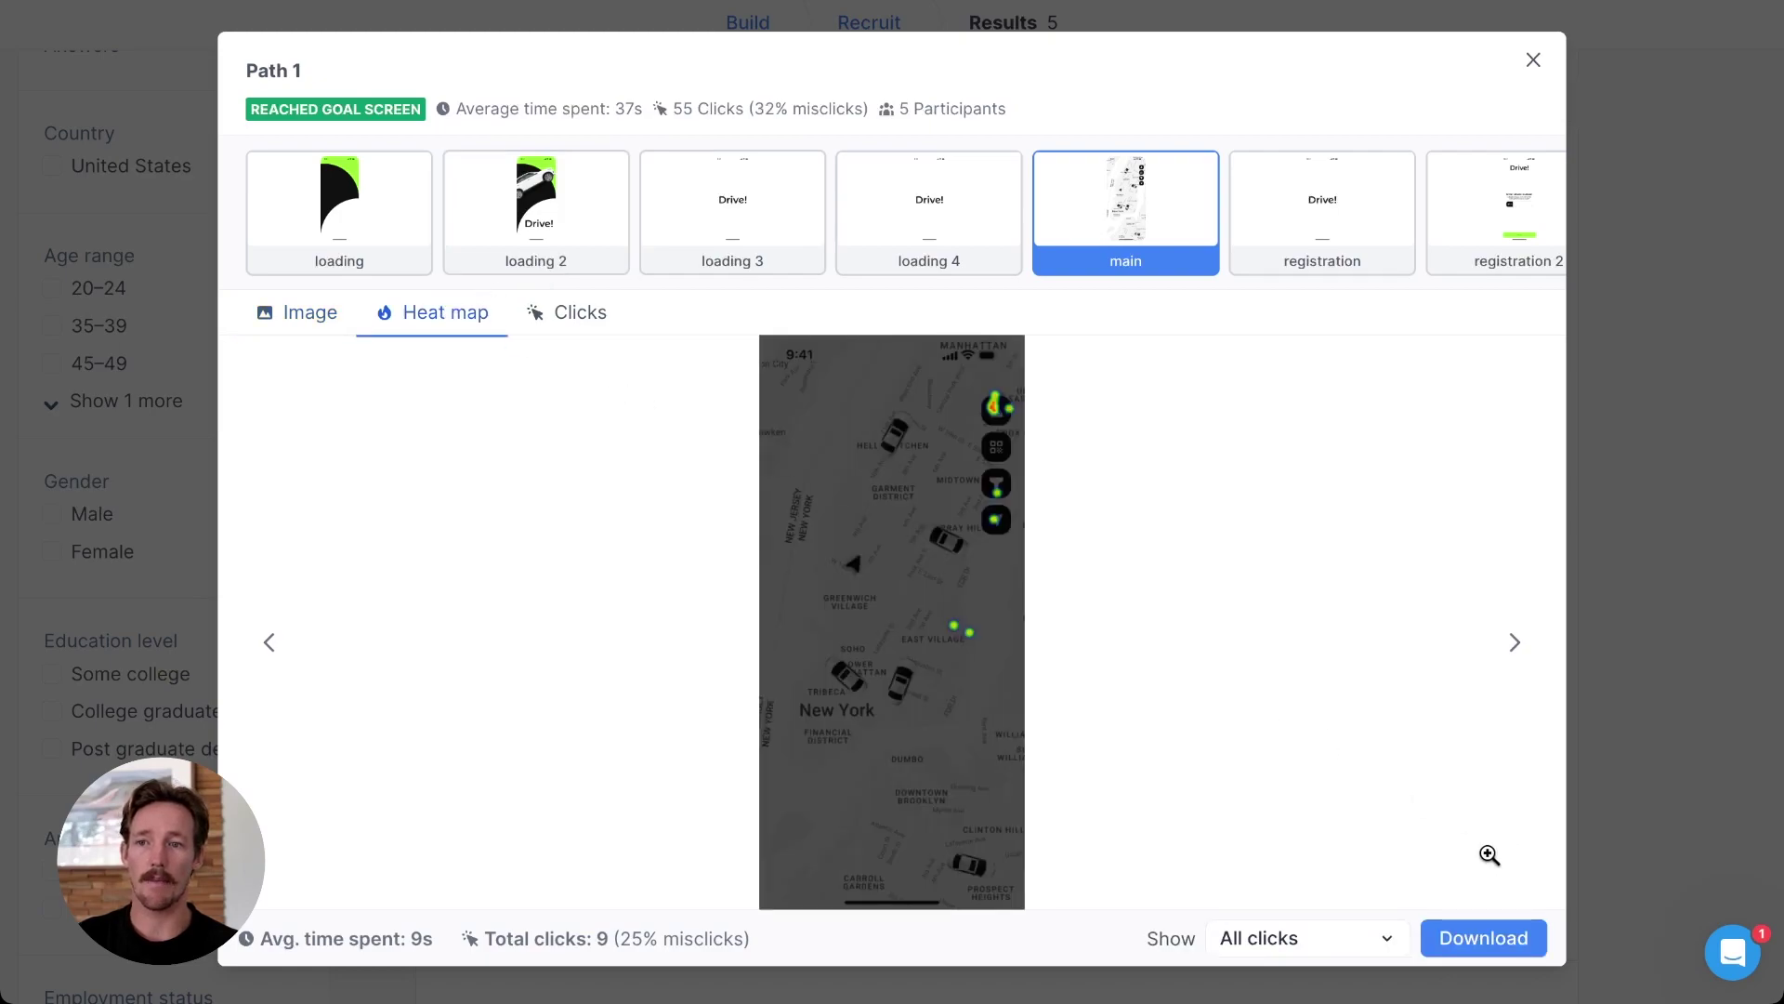
{"action": "left_click", "coordinate": [1360, 939]}
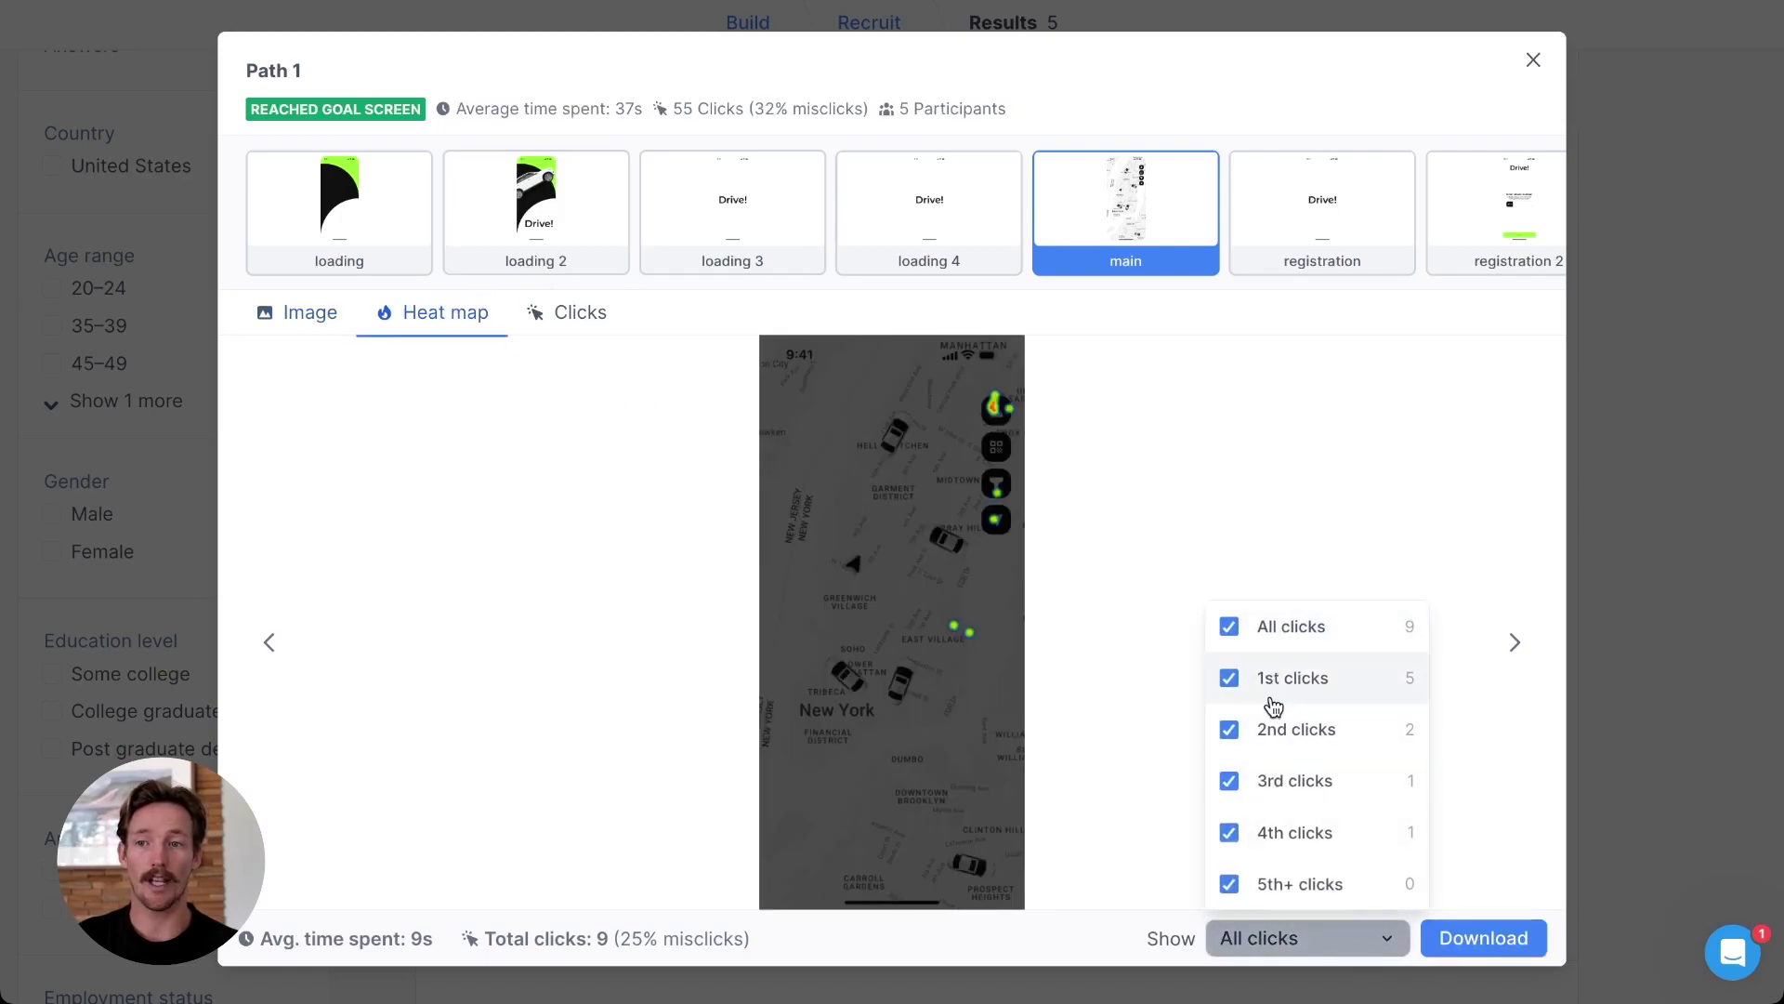
{"action": "left_click", "coordinate": [1228, 628]}
{"action": "left_click", "coordinate": [1230, 678]}
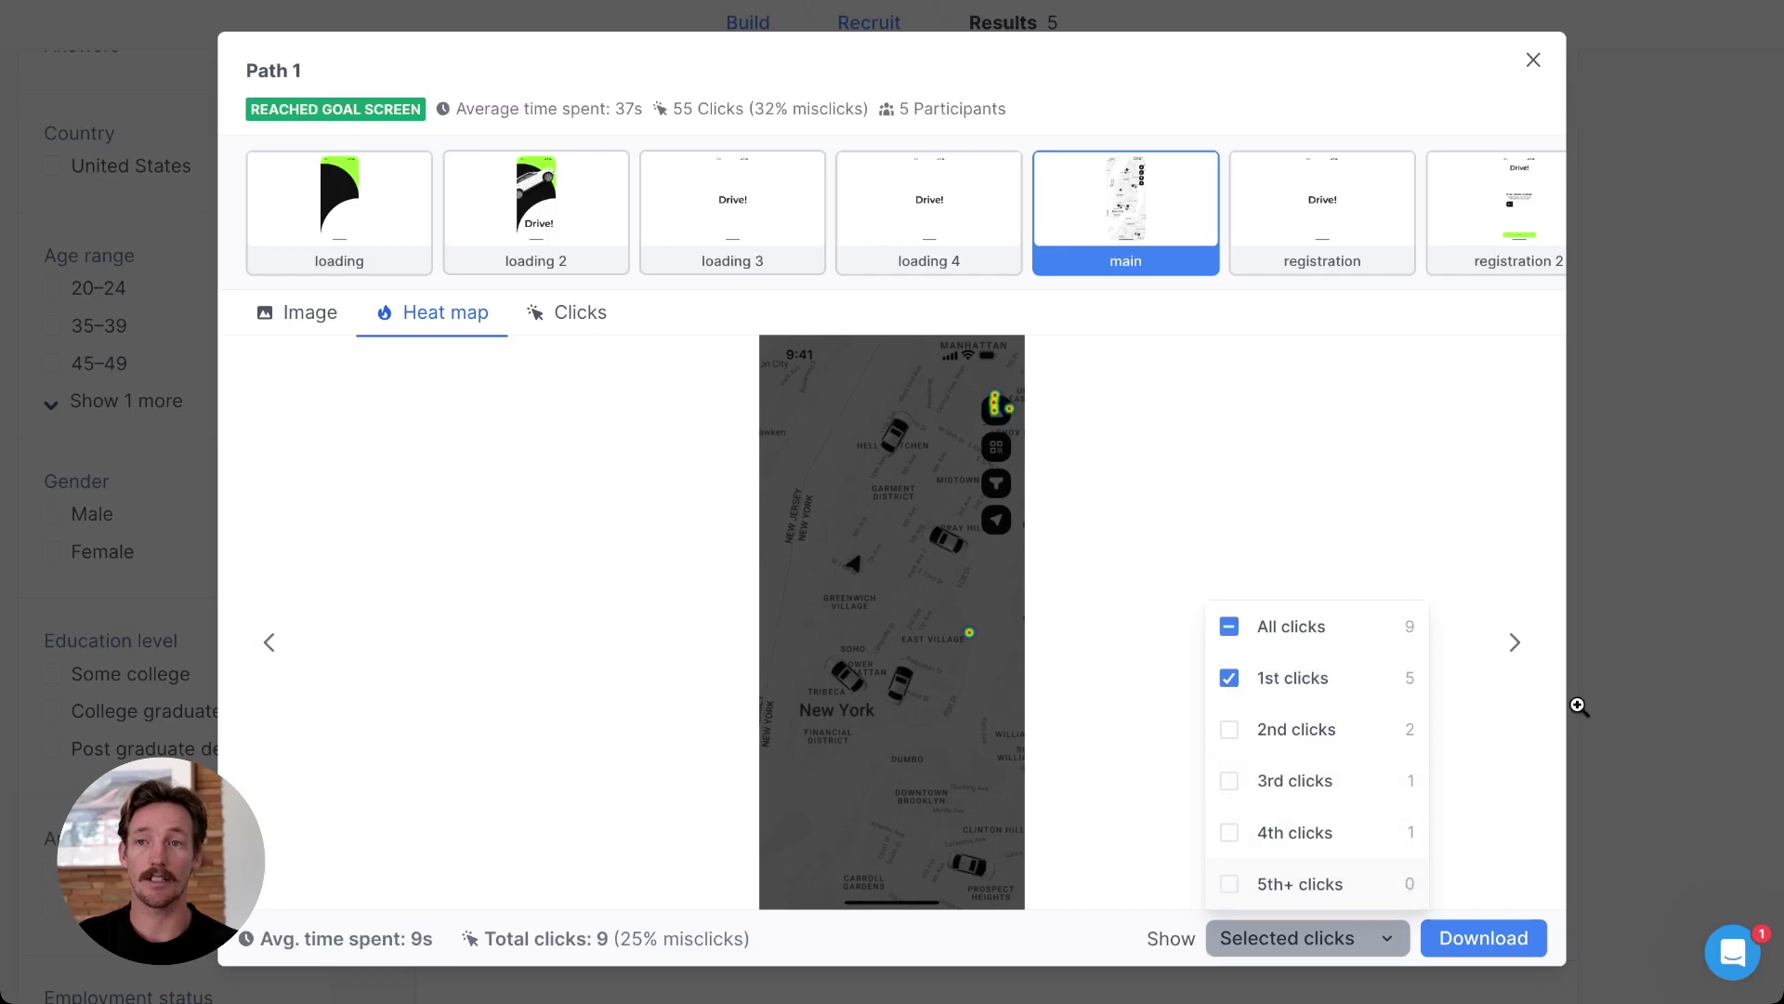
{"action": "left_click", "coordinate": [1647, 611]}
- View the written answers as a word cloud, then return to the answer list
{"action": "scroll", "coordinate": [1522, 771], "scroll_direction": "down", "scroll_amount": 15}
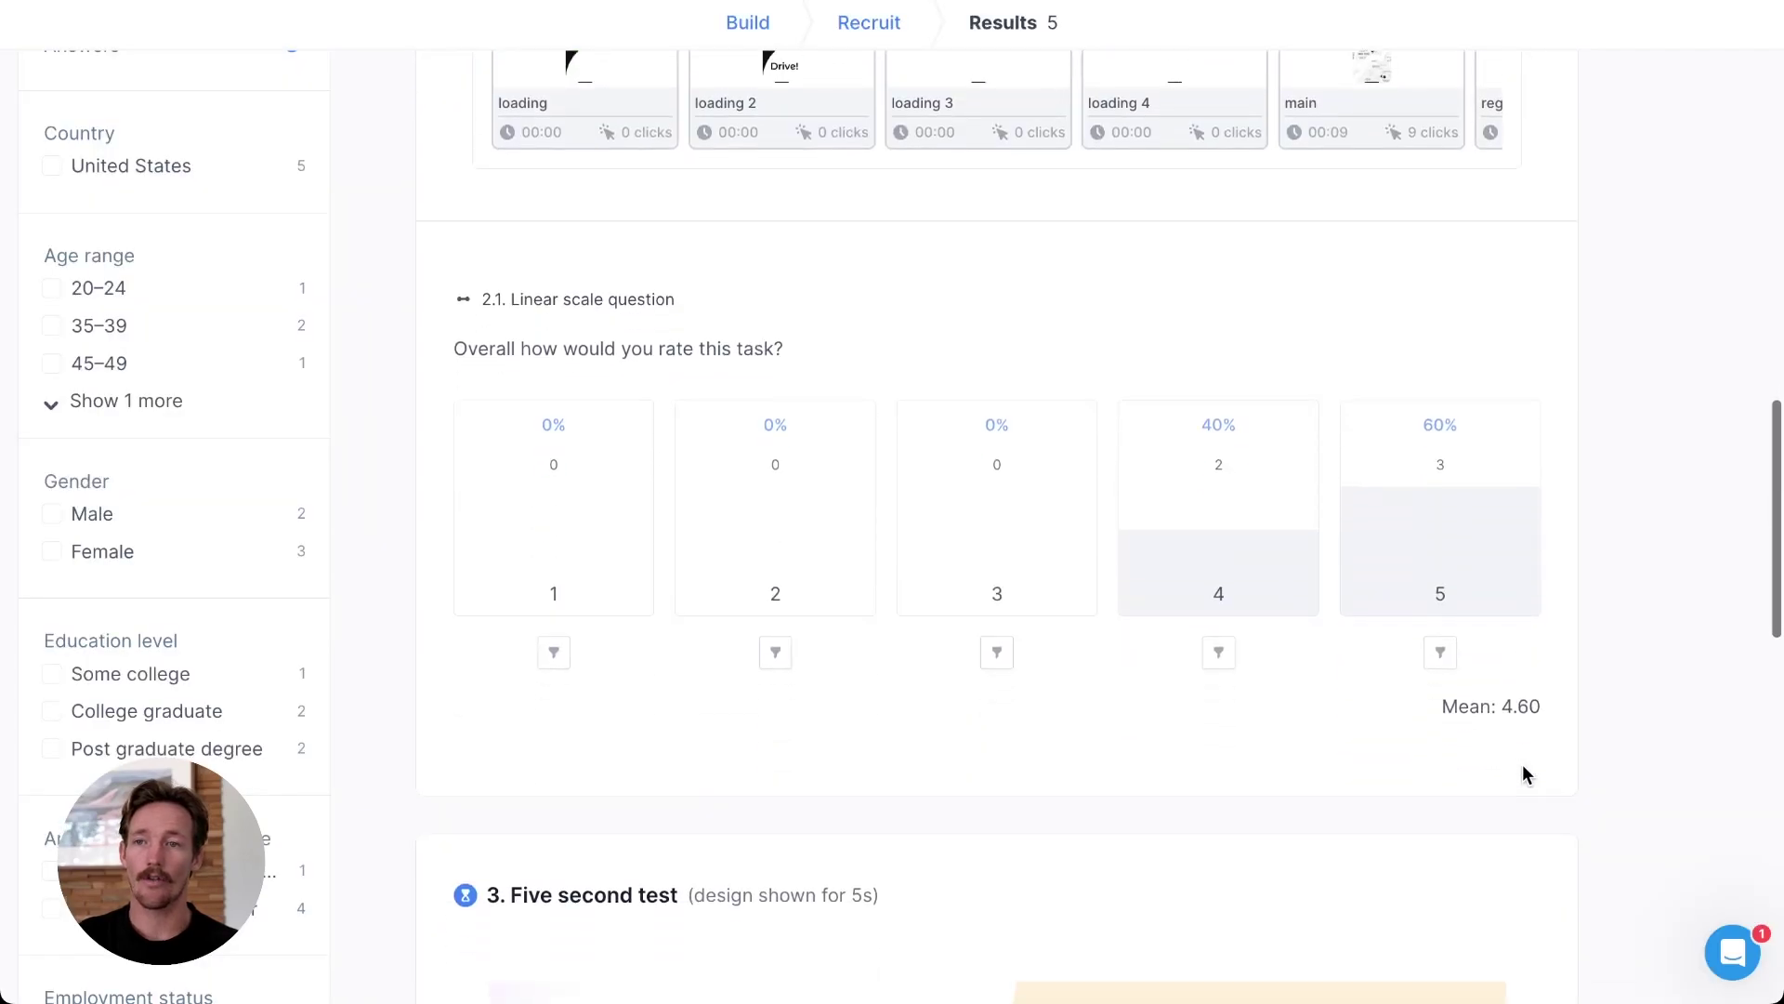
{"action": "scroll", "coordinate": [1523, 773], "scroll_direction": "down", "scroll_amount": 6}
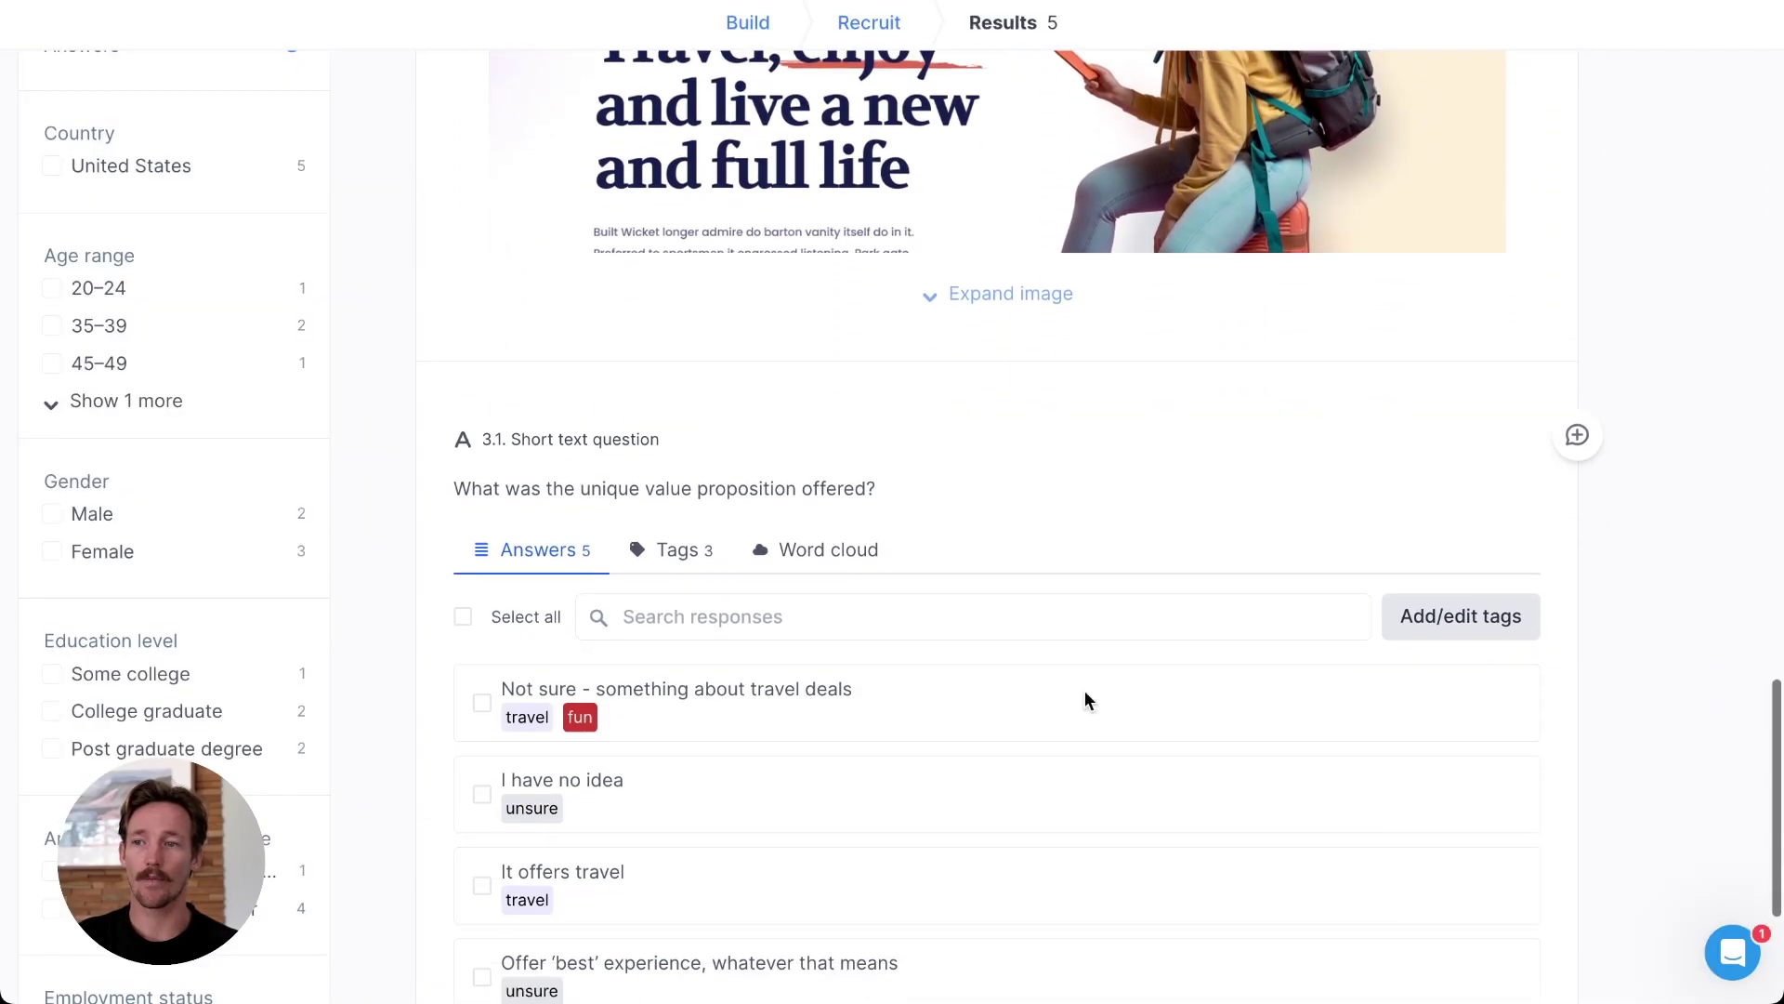
{"action": "left_click", "coordinate": [805, 551]}
{"action": "scroll", "coordinate": [948, 483], "scroll_direction": "down", "scroll_amount": 3}
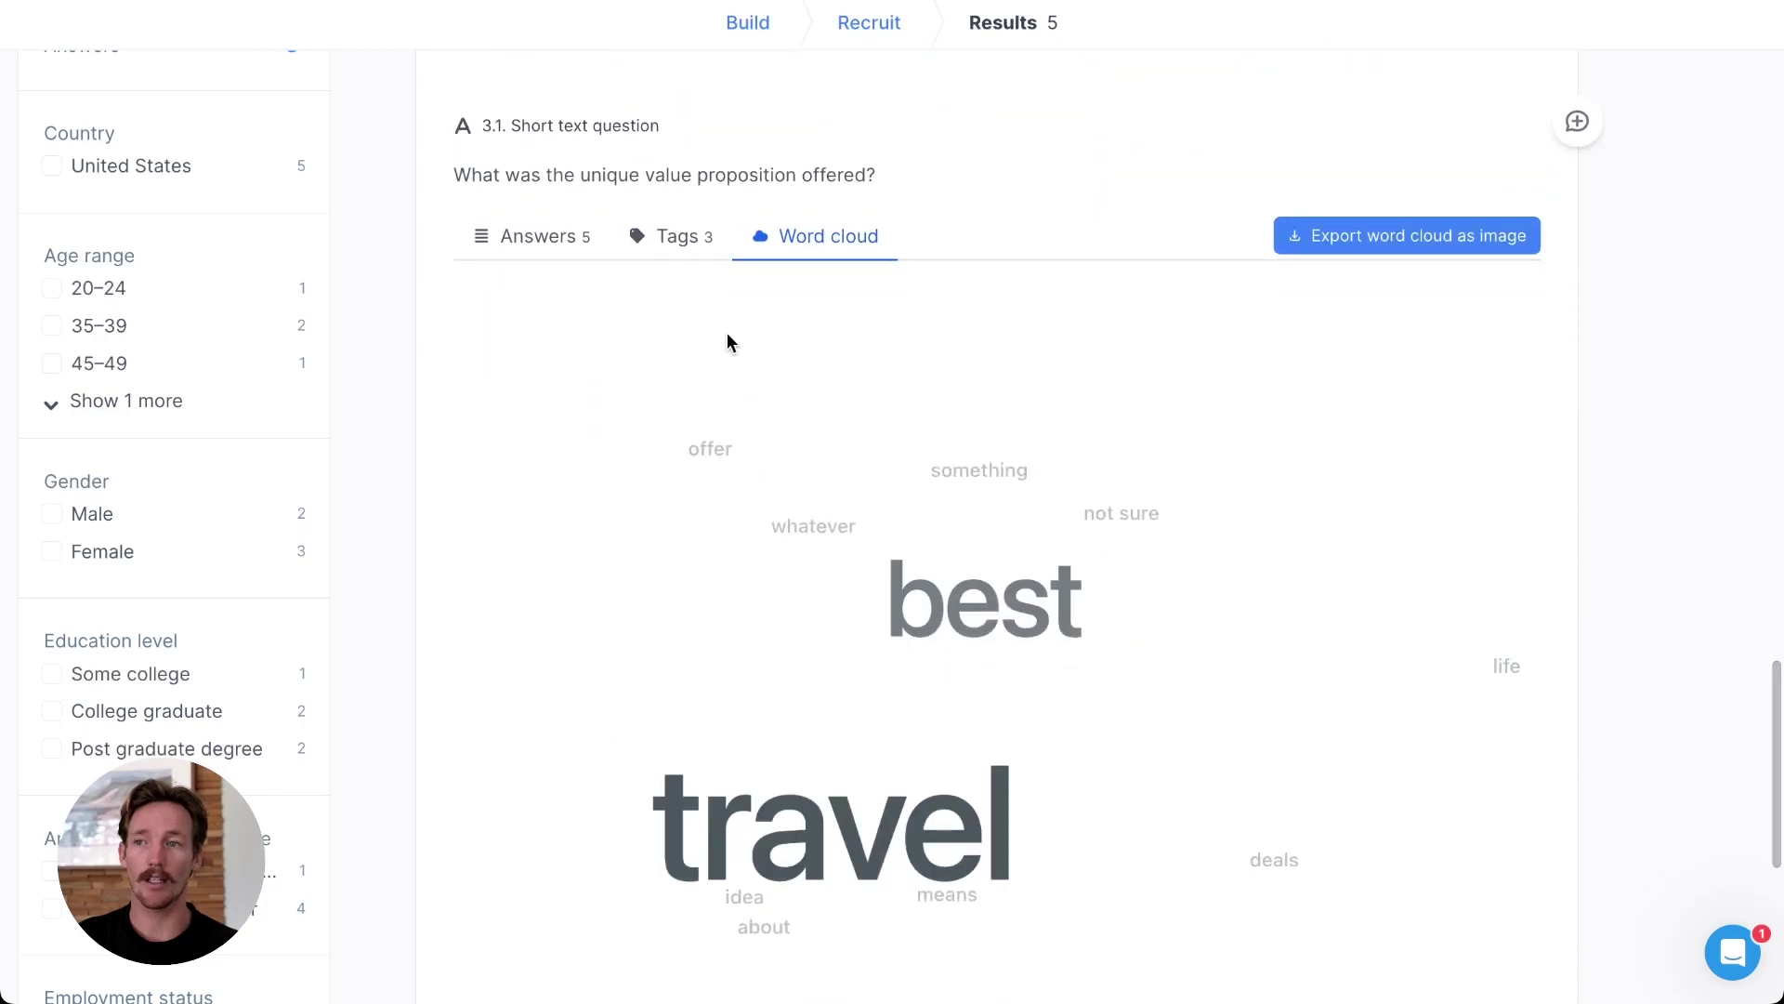
{"action": "left_click", "coordinate": [537, 250]}
- Tag 'I have no idea' as fun and check the Tags breakdown at 40% each
{"action": "scroll", "coordinate": [1140, 644], "scroll_direction": "down", "scroll_amount": 3}
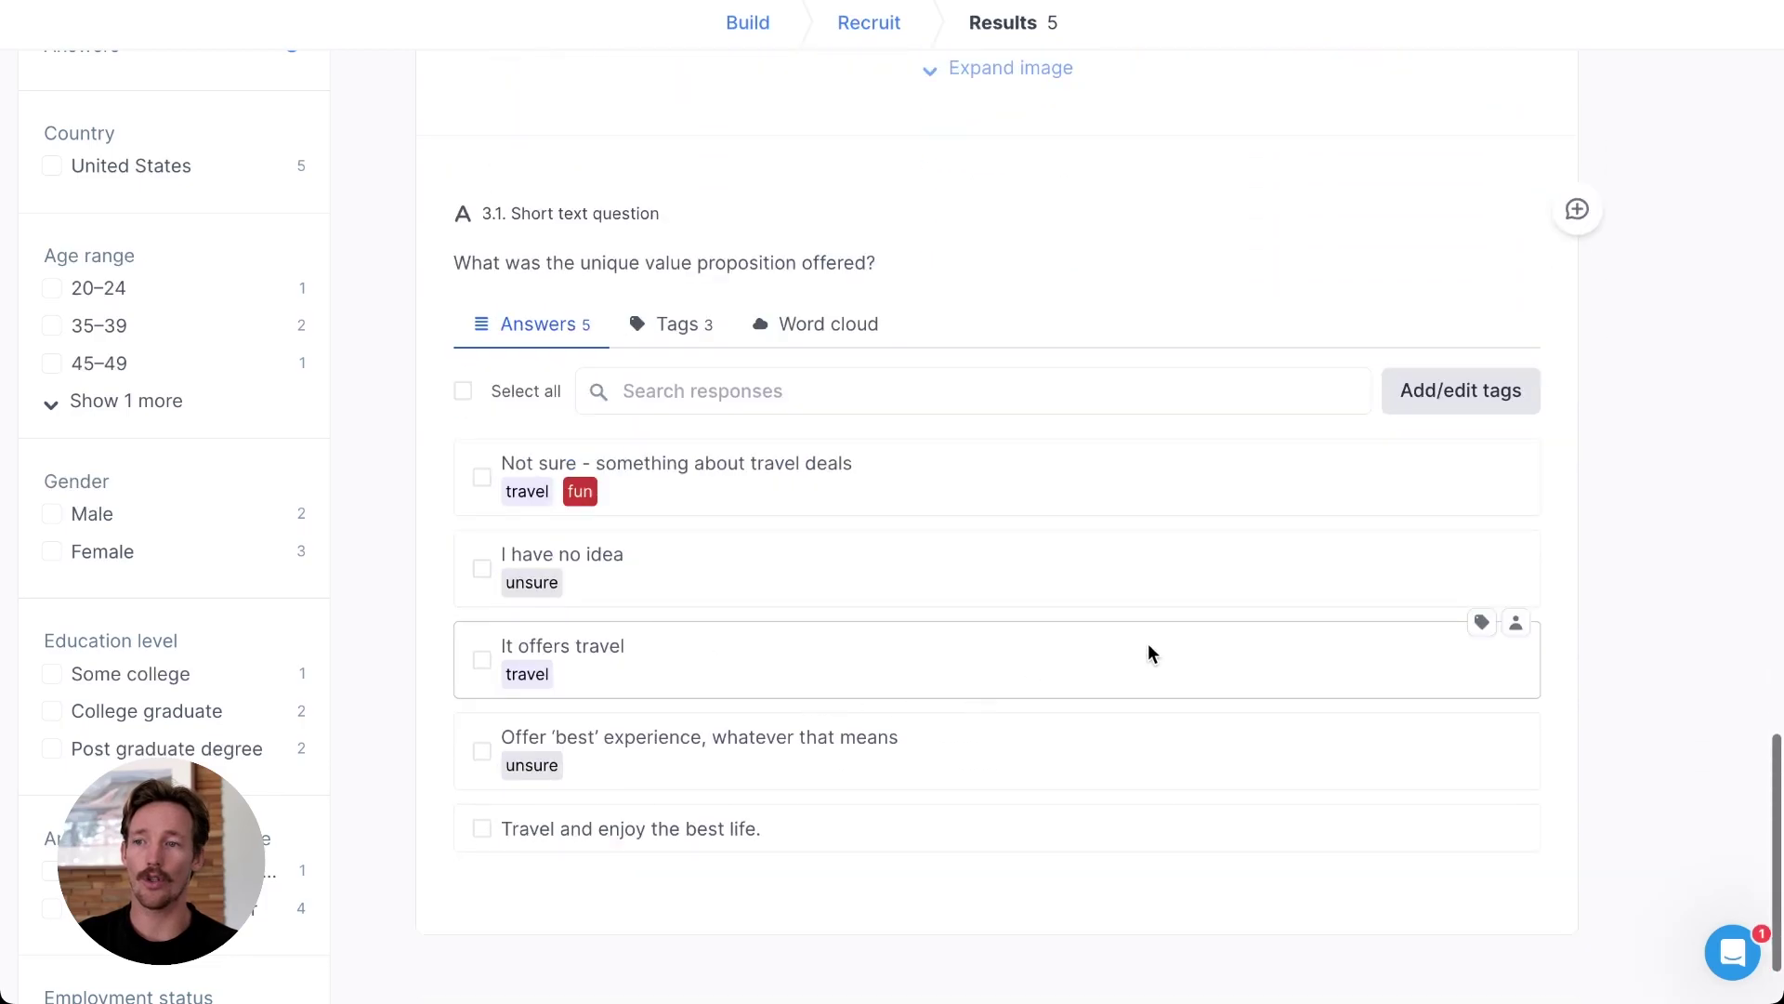
{"action": "left_click", "coordinate": [1483, 543]}
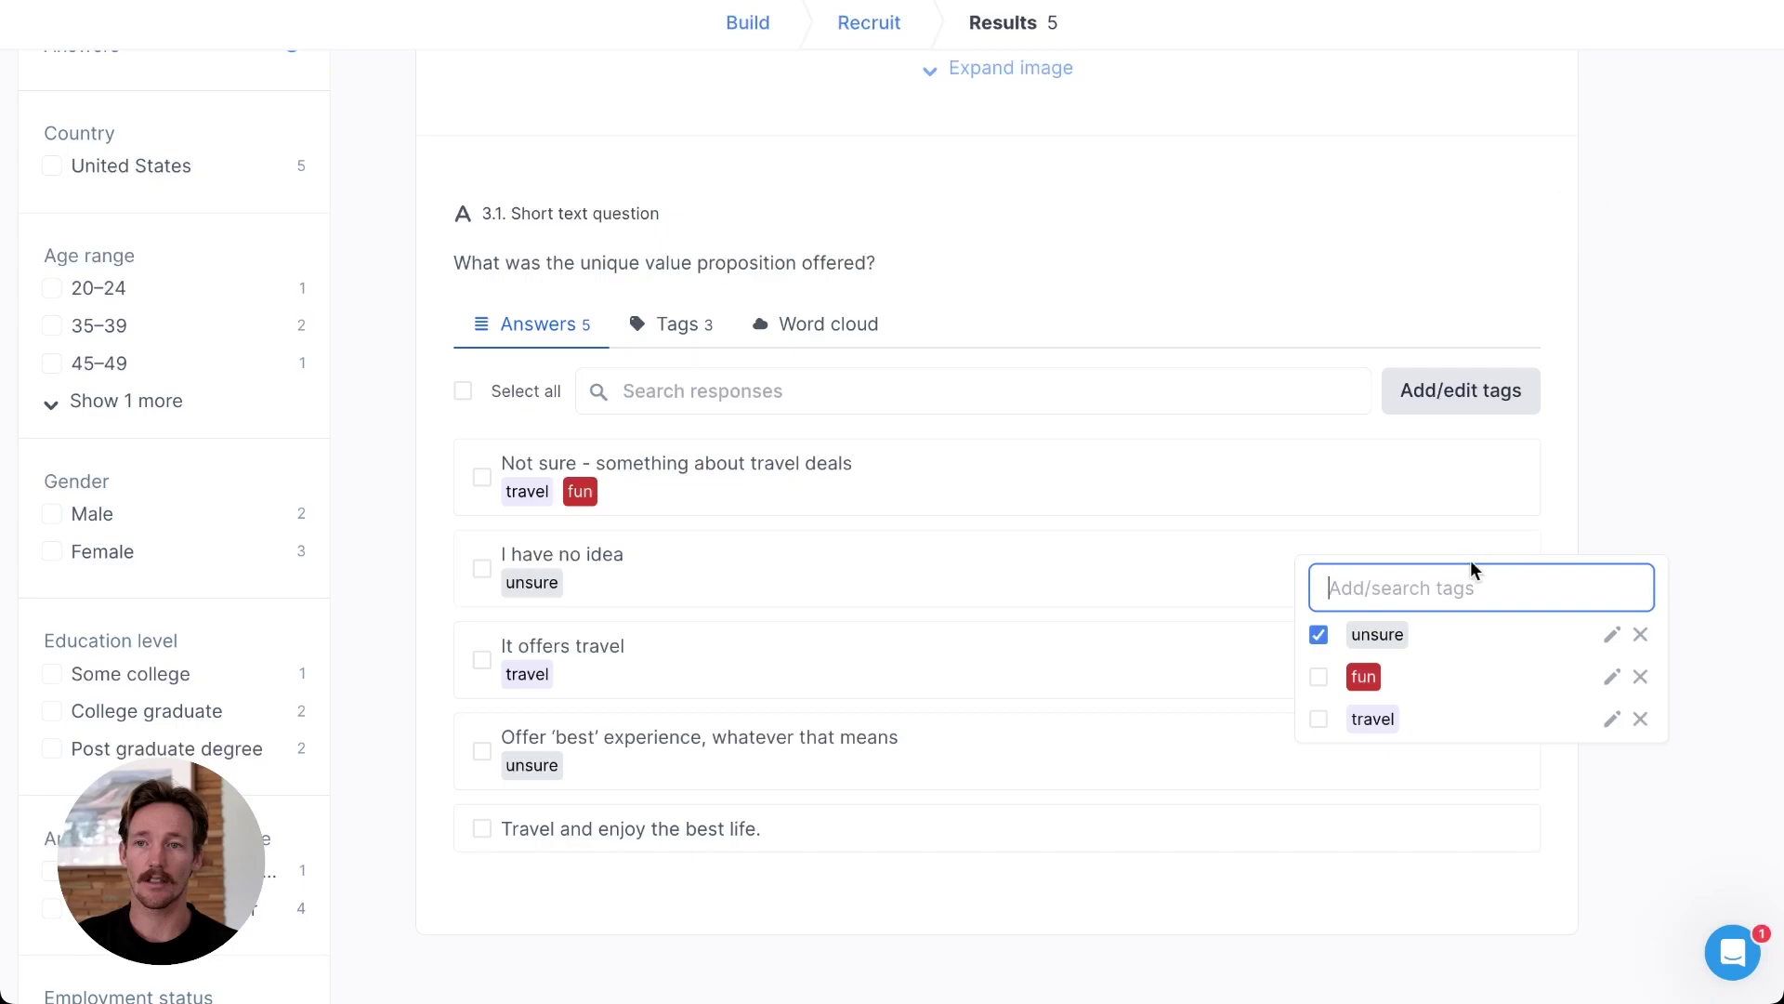
{"action": "left_click", "coordinate": [1319, 677]}
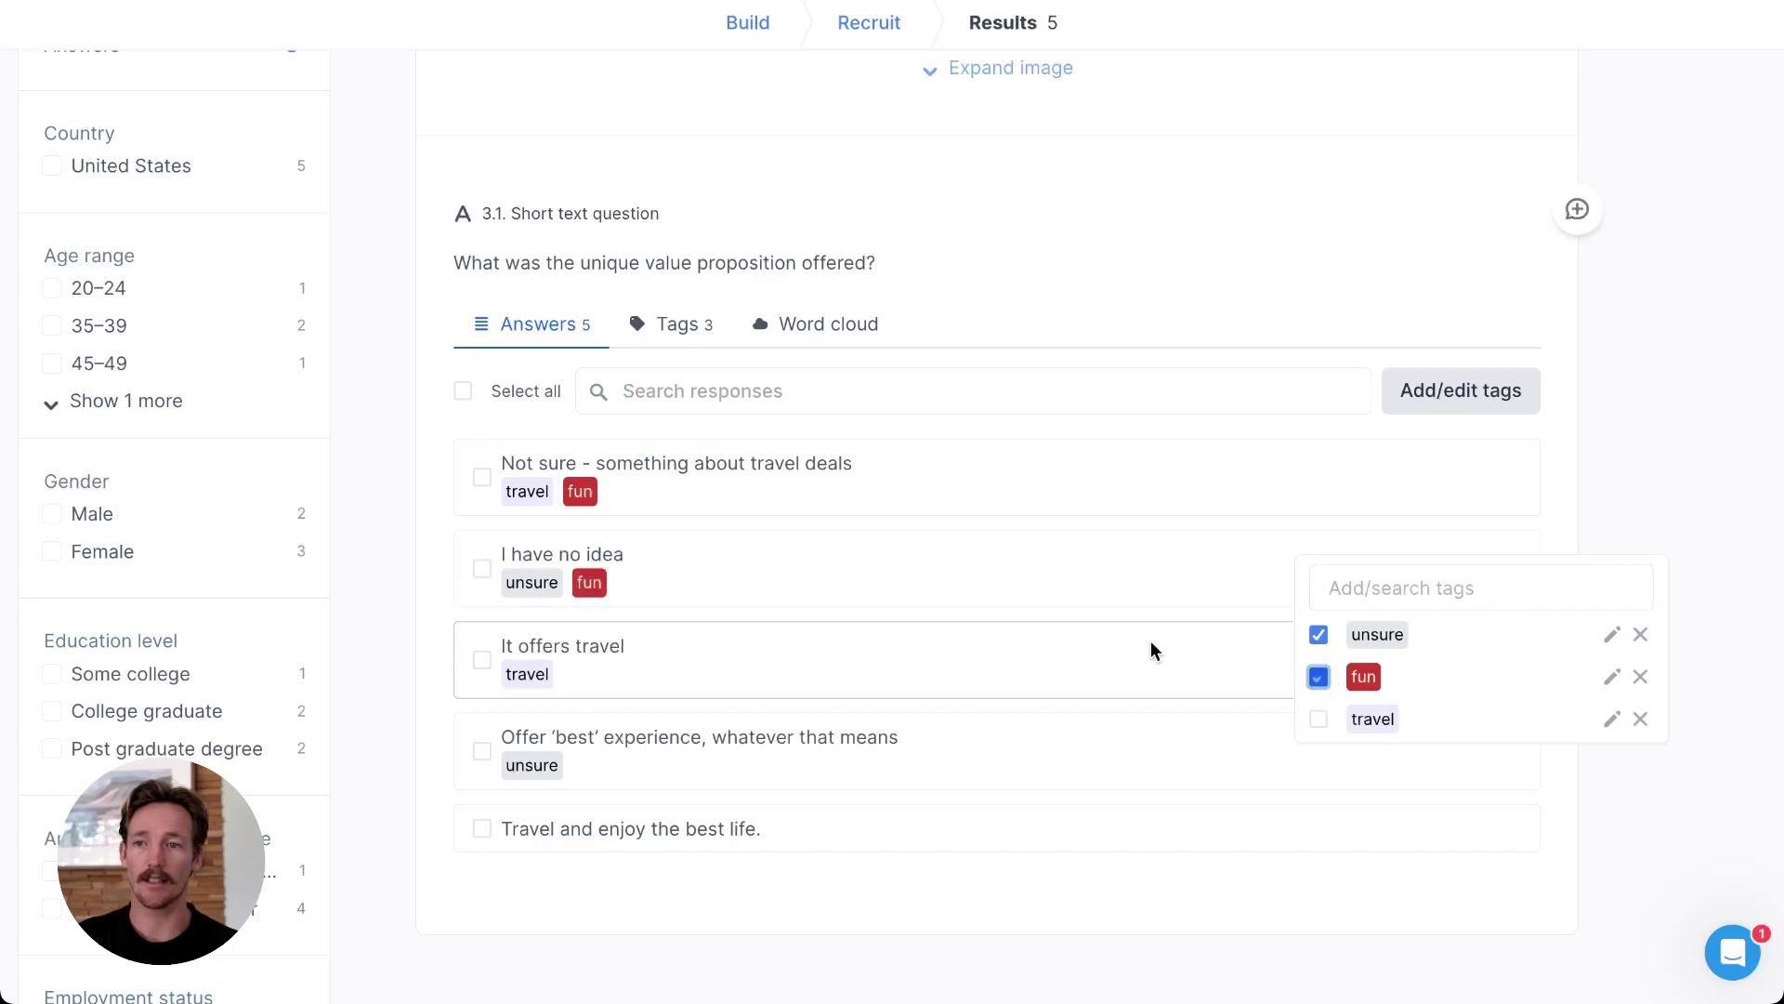
{"action": "left_click", "coordinate": [650, 324]}
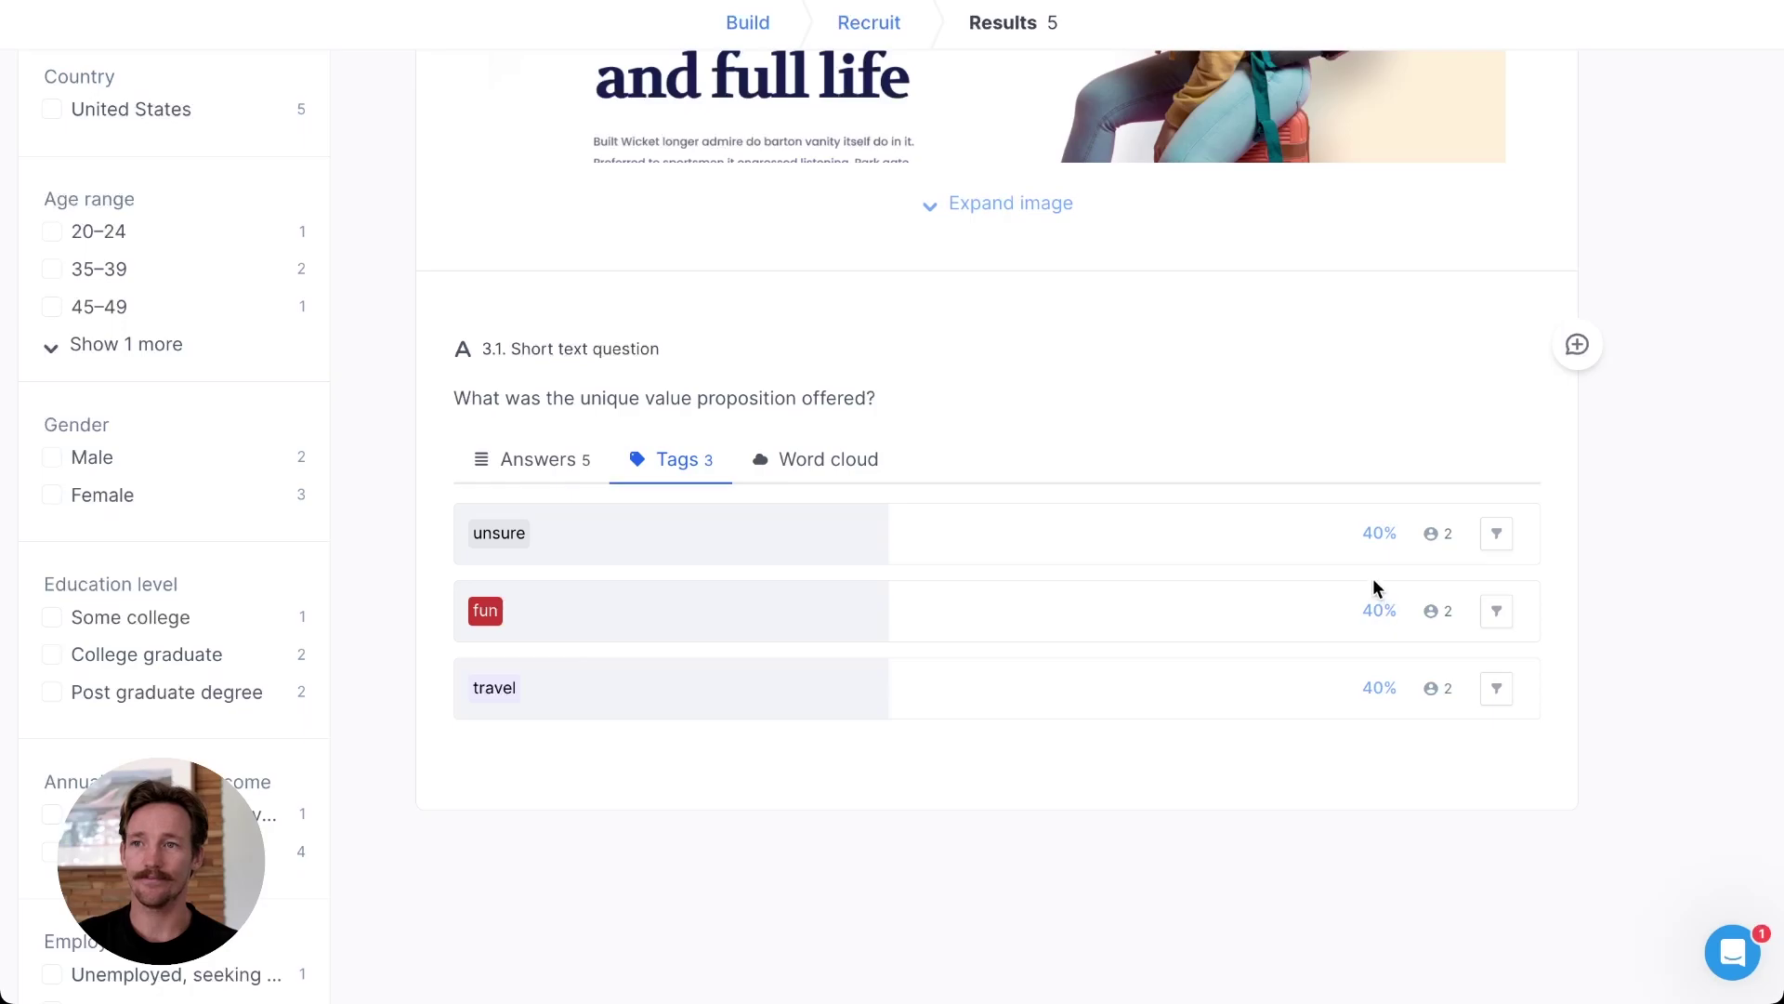
{"action": "scroll", "coordinate": [1343, 420], "scroll_direction": "up", "scroll_amount": 20}
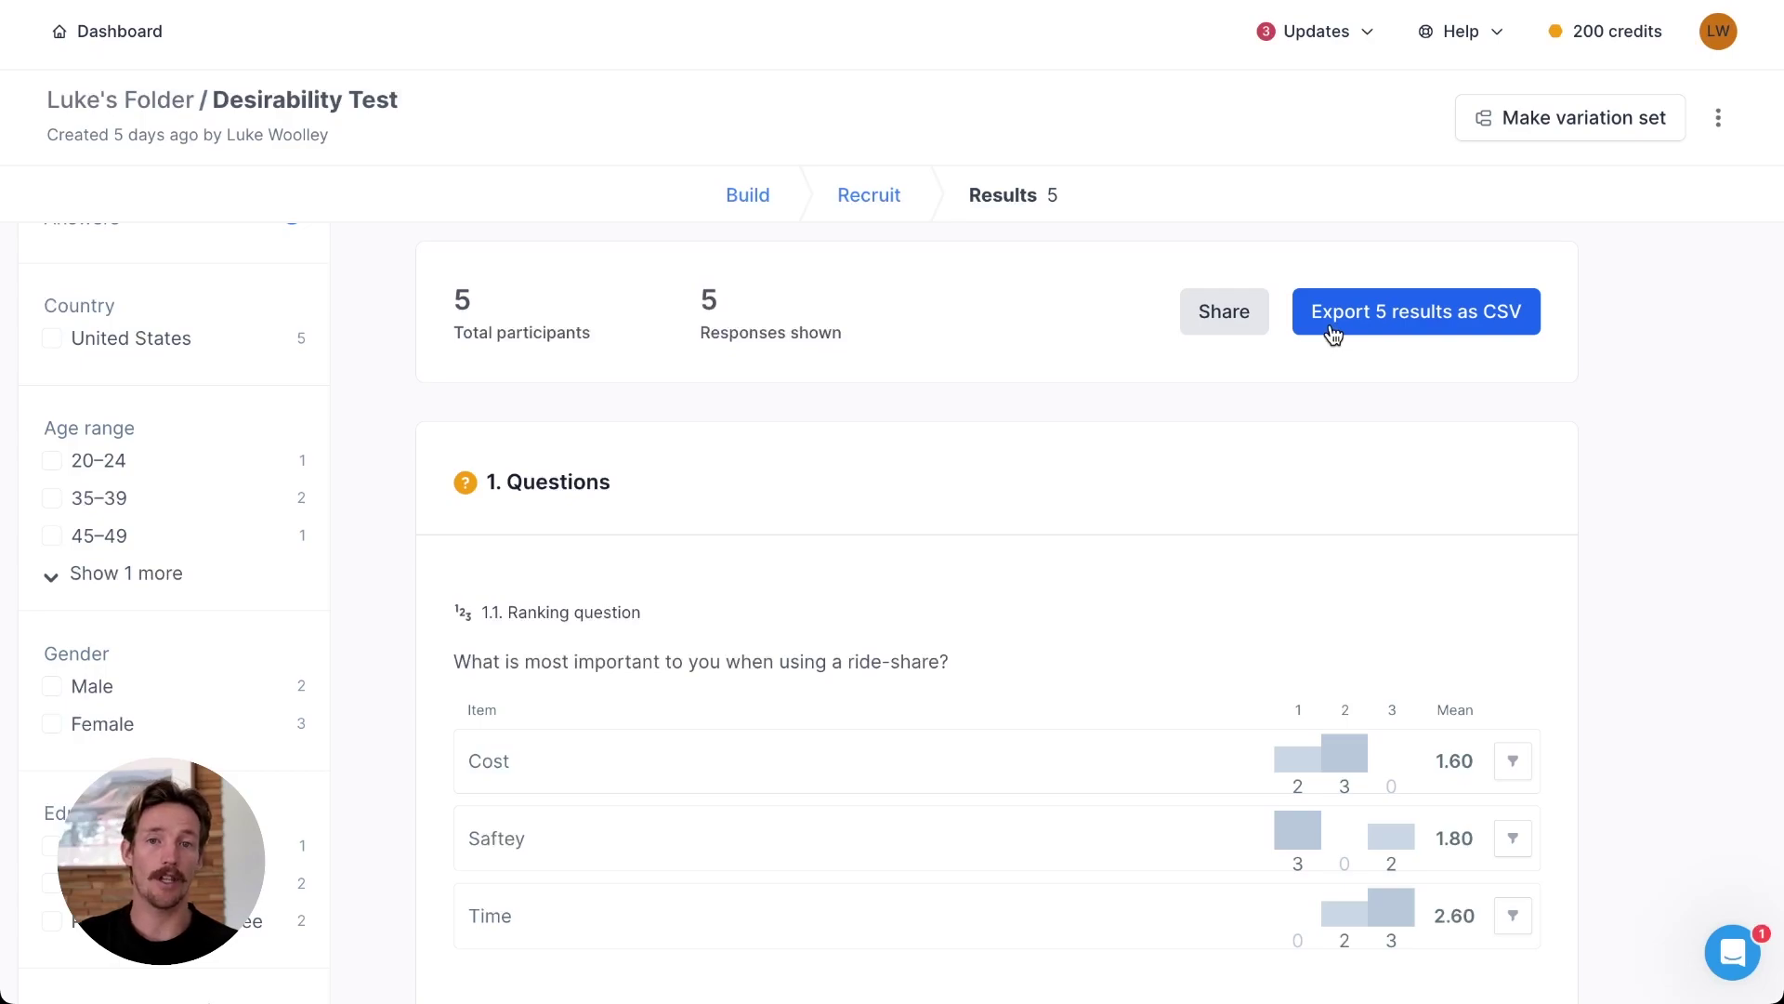
- Activate the public share link for the Desirability Test results, then close the share window
{"action": "left_click", "coordinate": [1226, 314]}
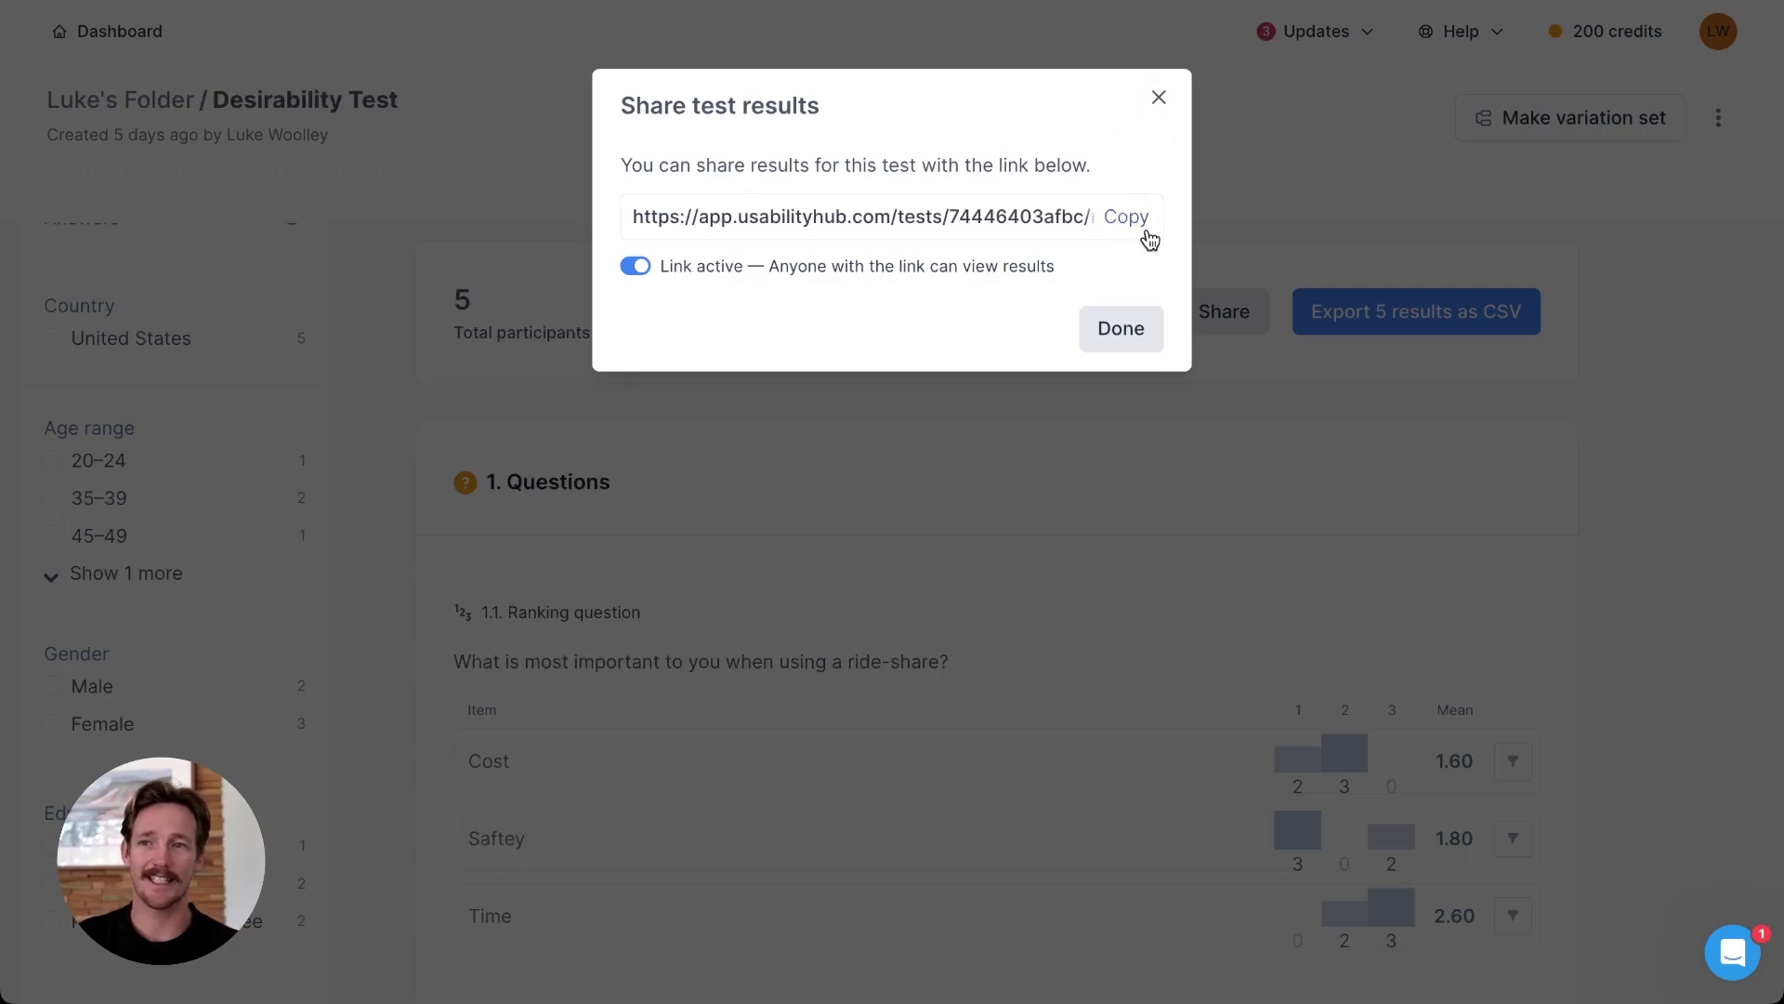
{"action": "left_click", "coordinate": [1127, 327]}
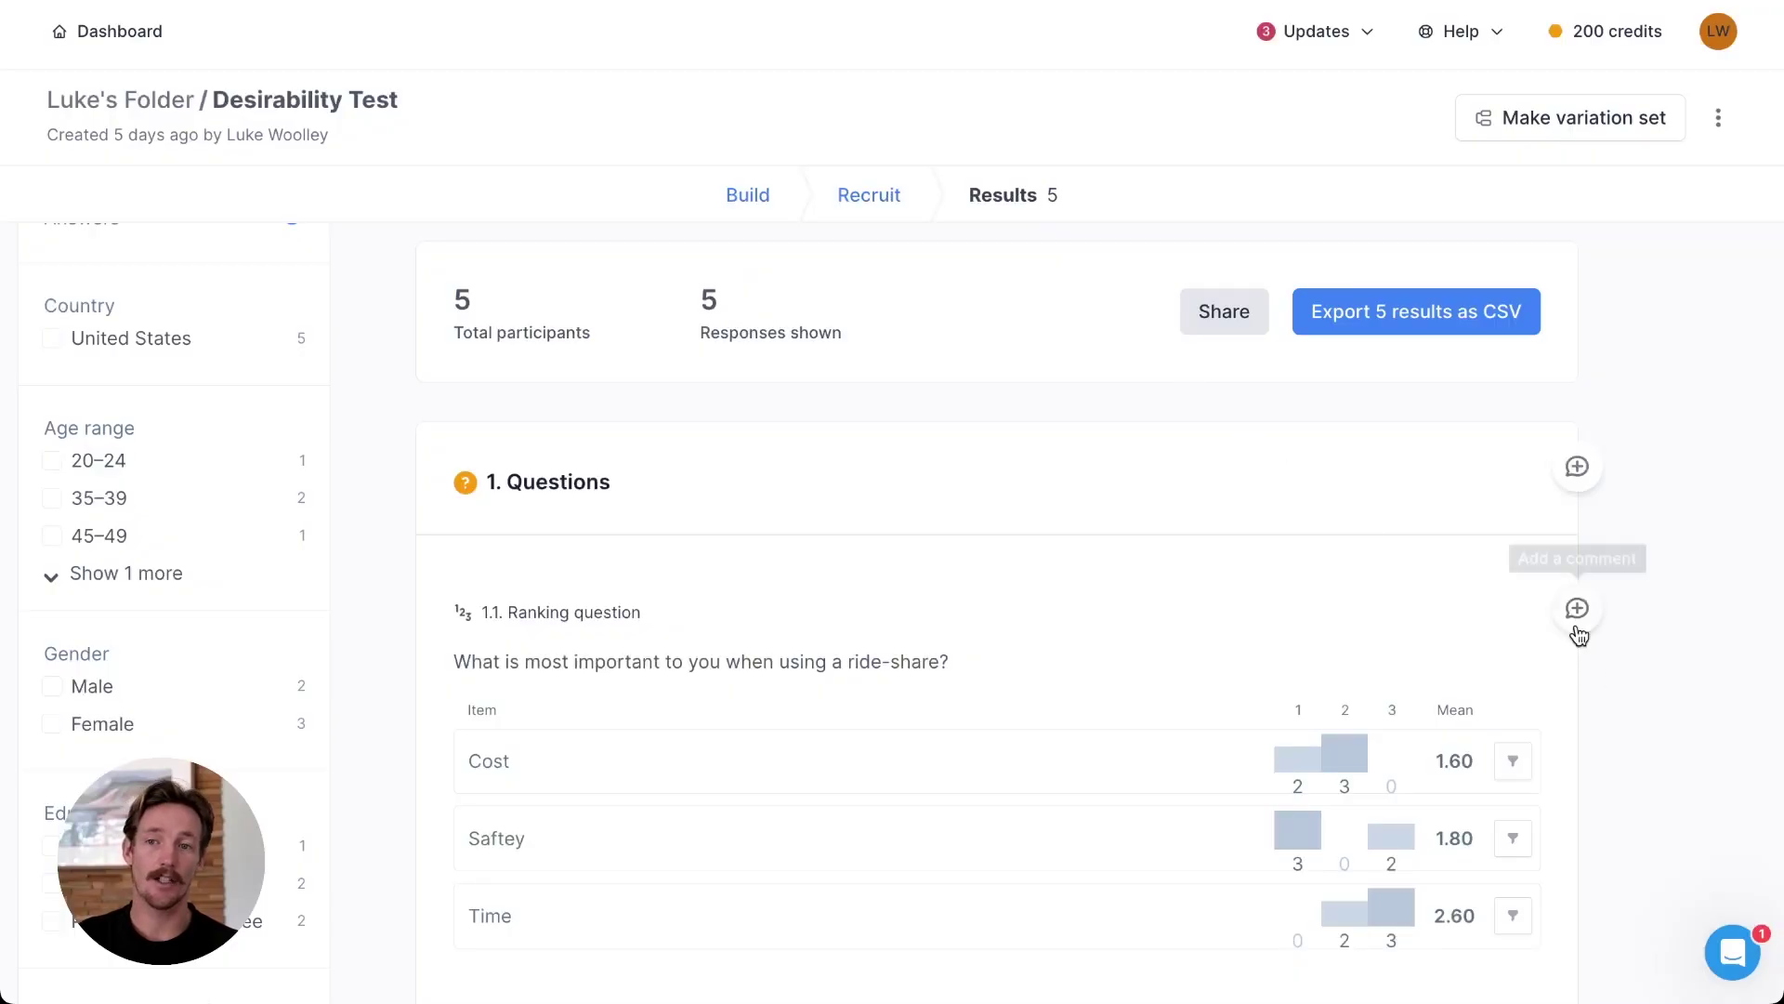
{"action": "left_click", "coordinate": [1577, 609]}
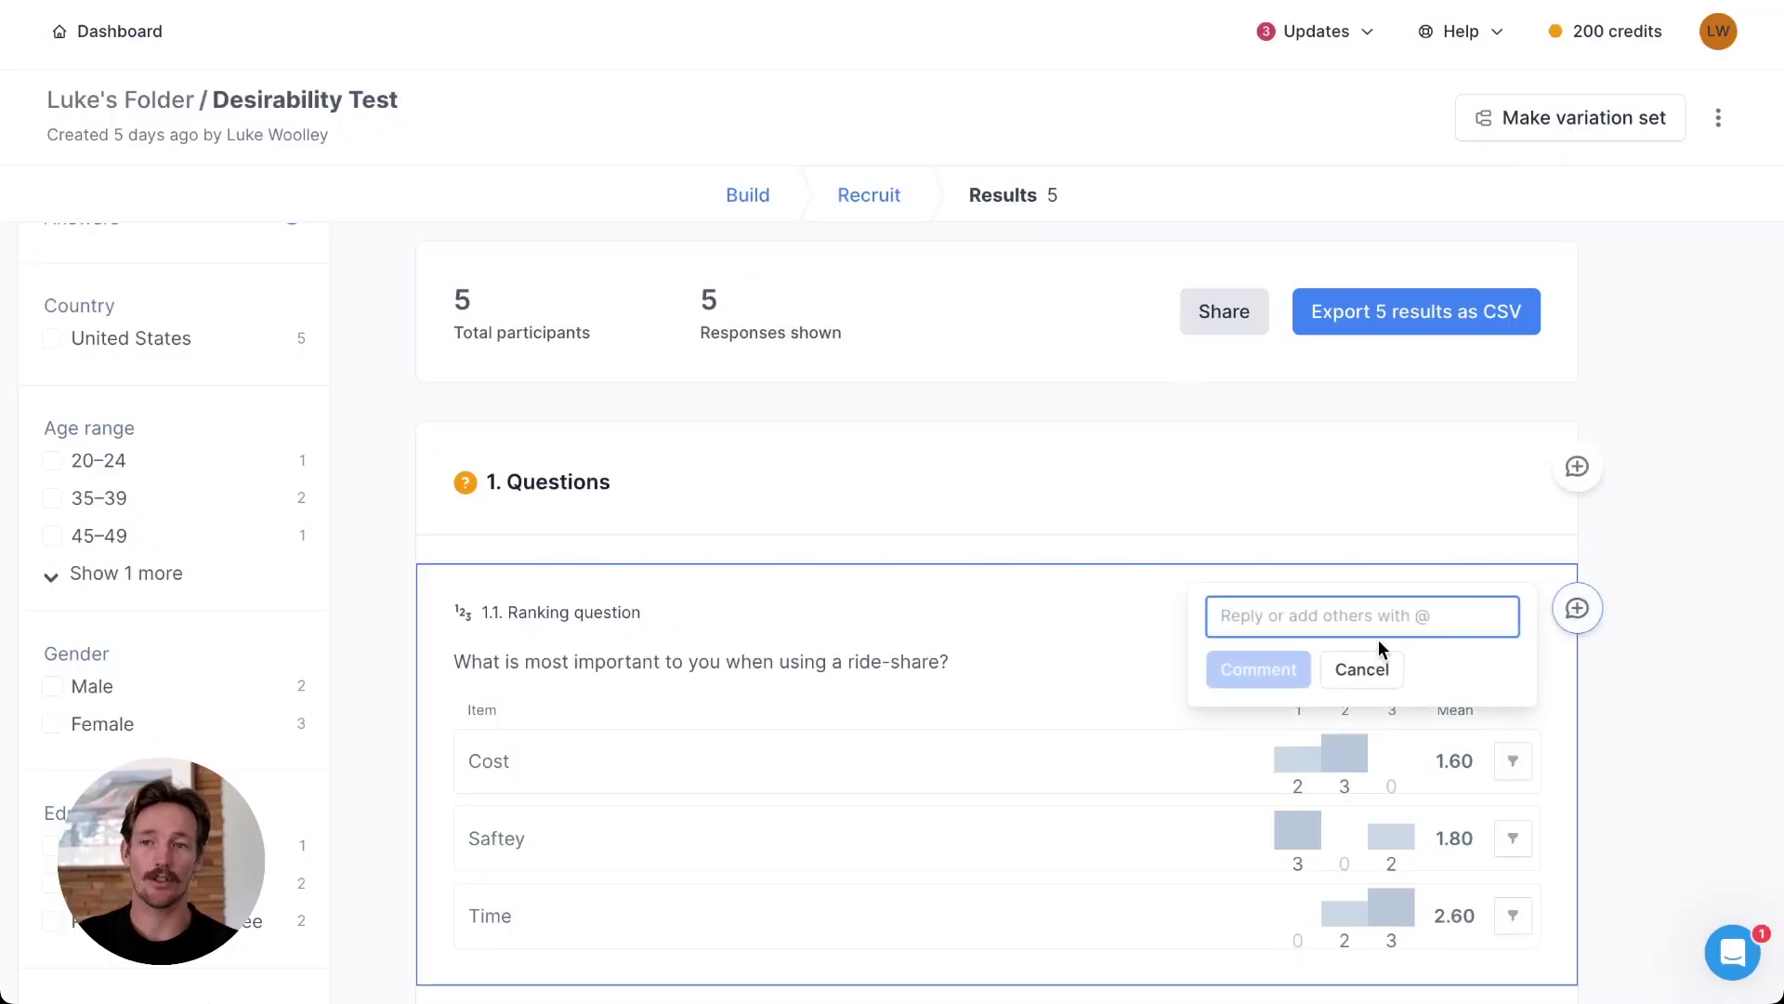
{"action": "left_click", "coordinate": [1366, 685]}
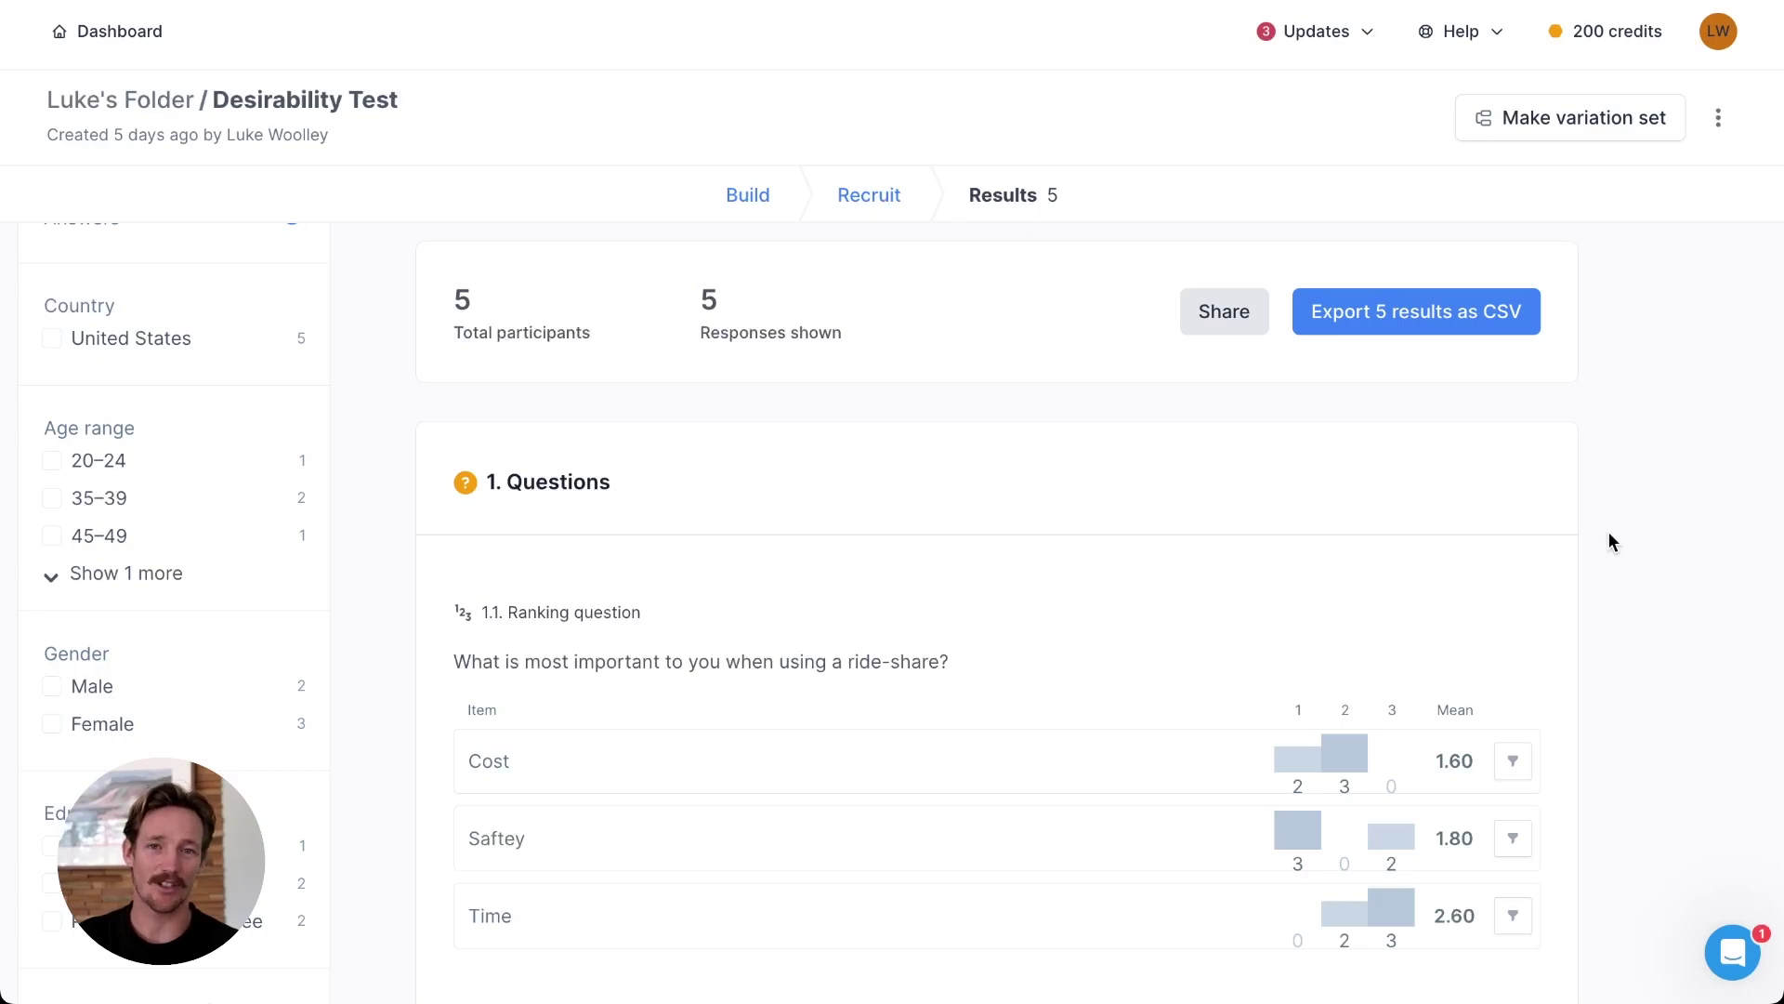
{"action": "left_click", "coordinate": [1735, 955]}
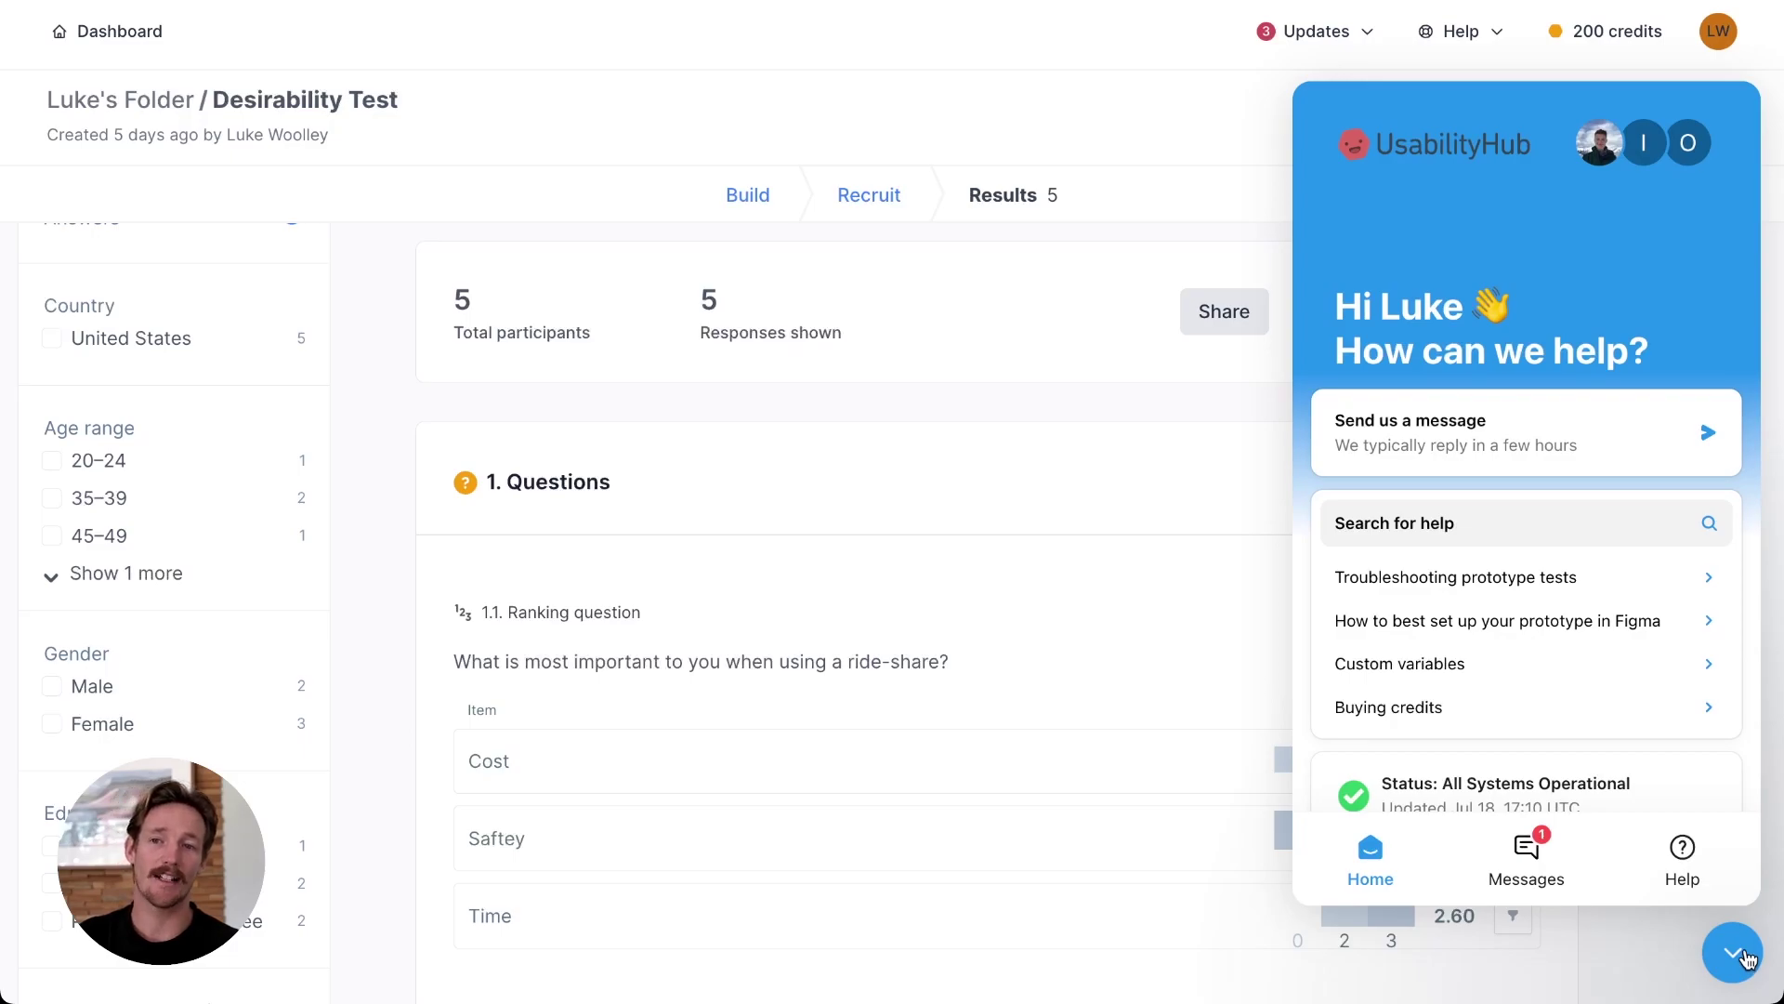
- Close the support chat and show the Help menu with Examples, Testing guides and Help center
{"action": "left_click", "coordinate": [1736, 954]}
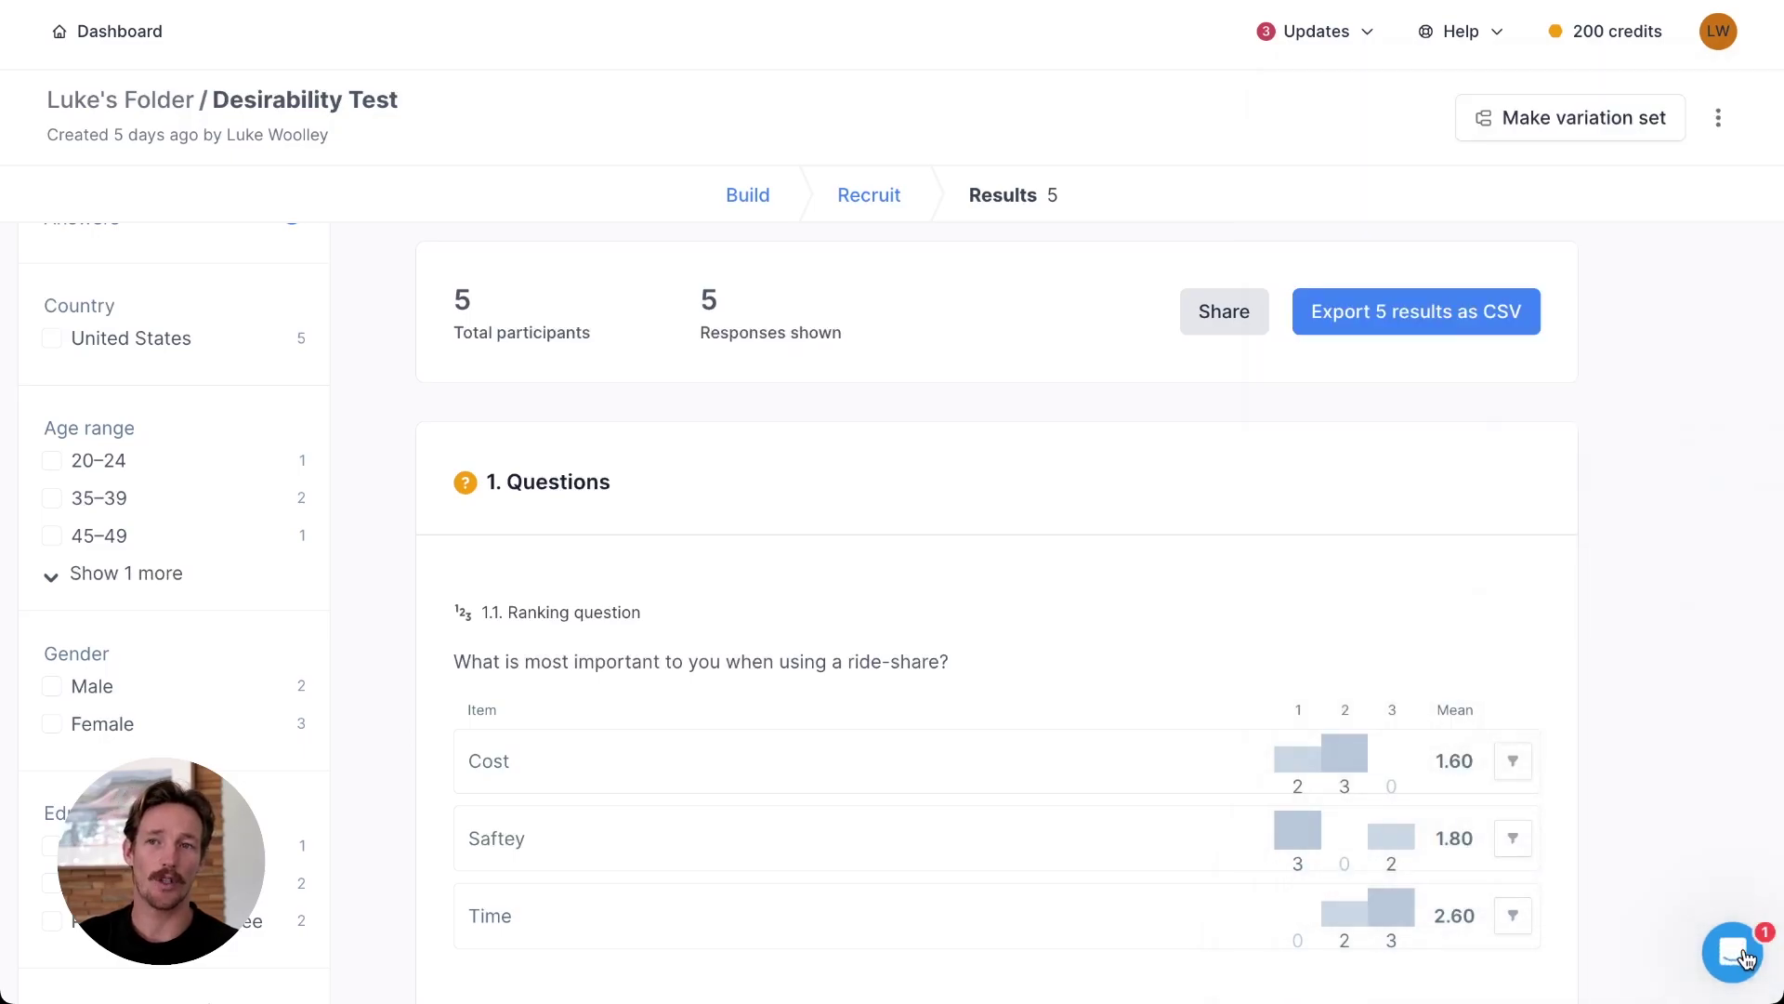
{"action": "left_click", "coordinate": [1456, 30]}
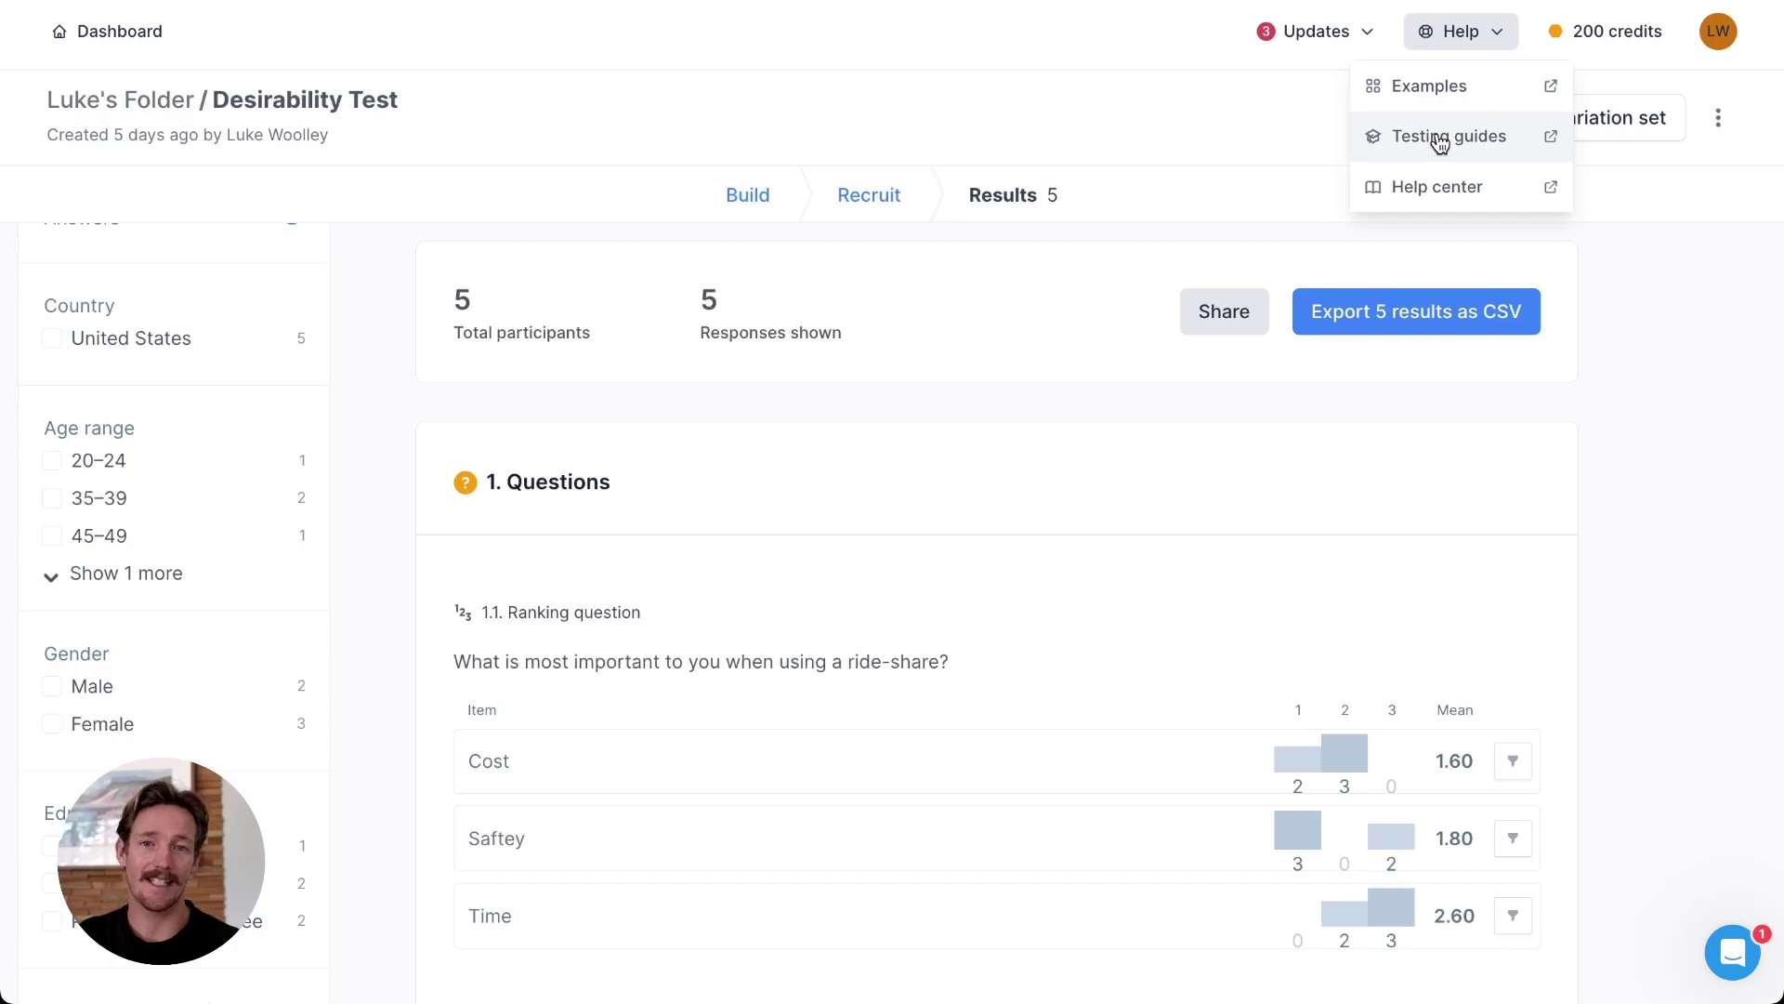